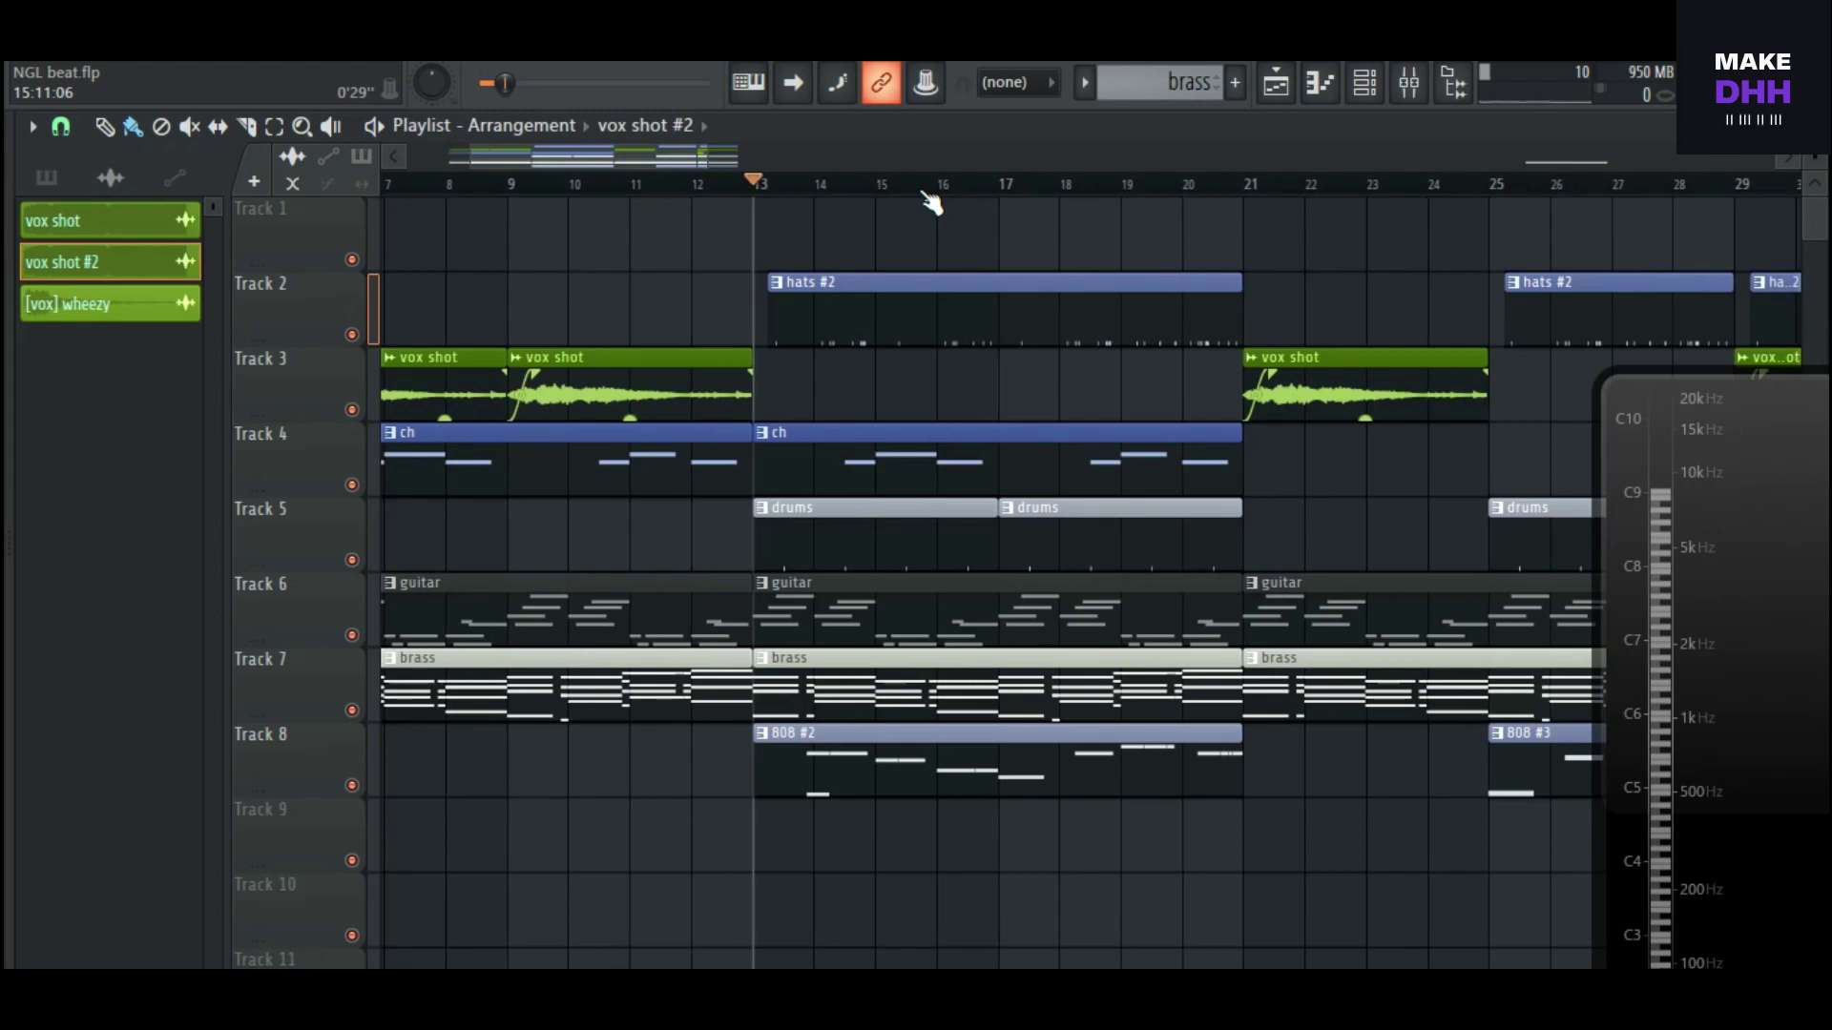
Step: Look over the arrangement in the playlist and play the guitar pattern in its piano roll
scroll(871, 347, "down", 1)
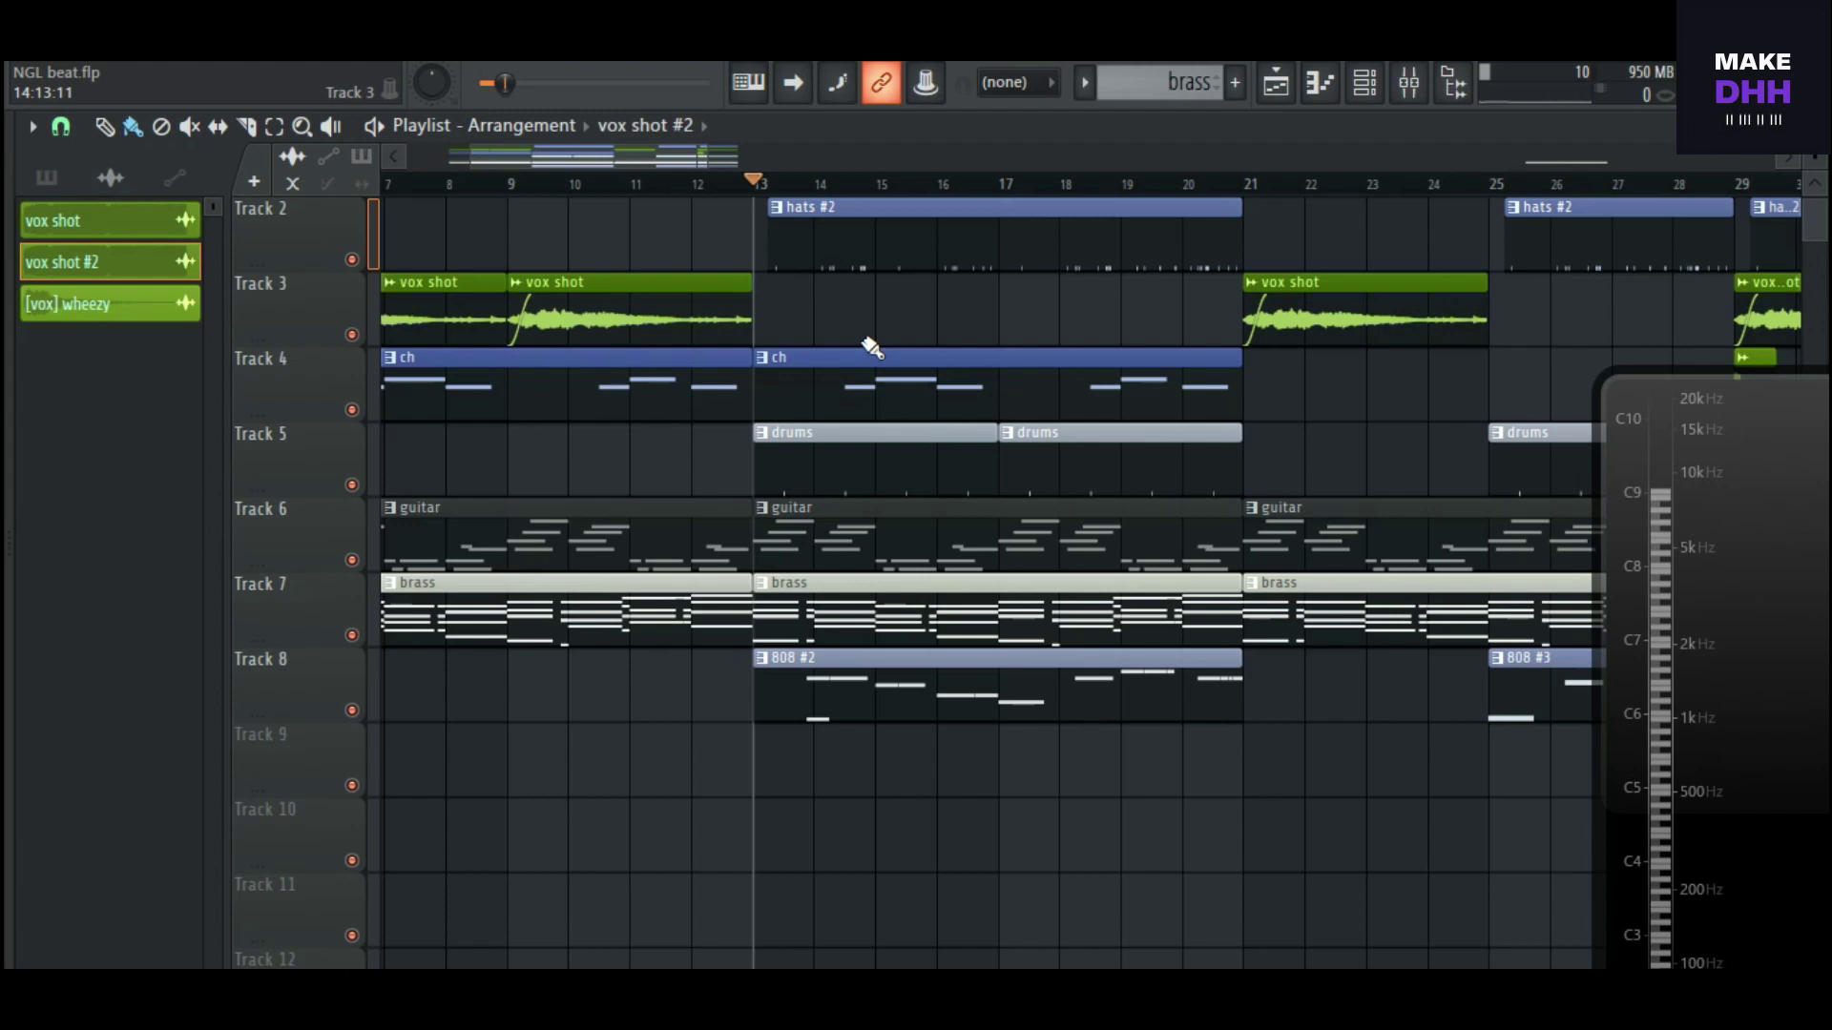
scroll(942, 208, "down", 3)
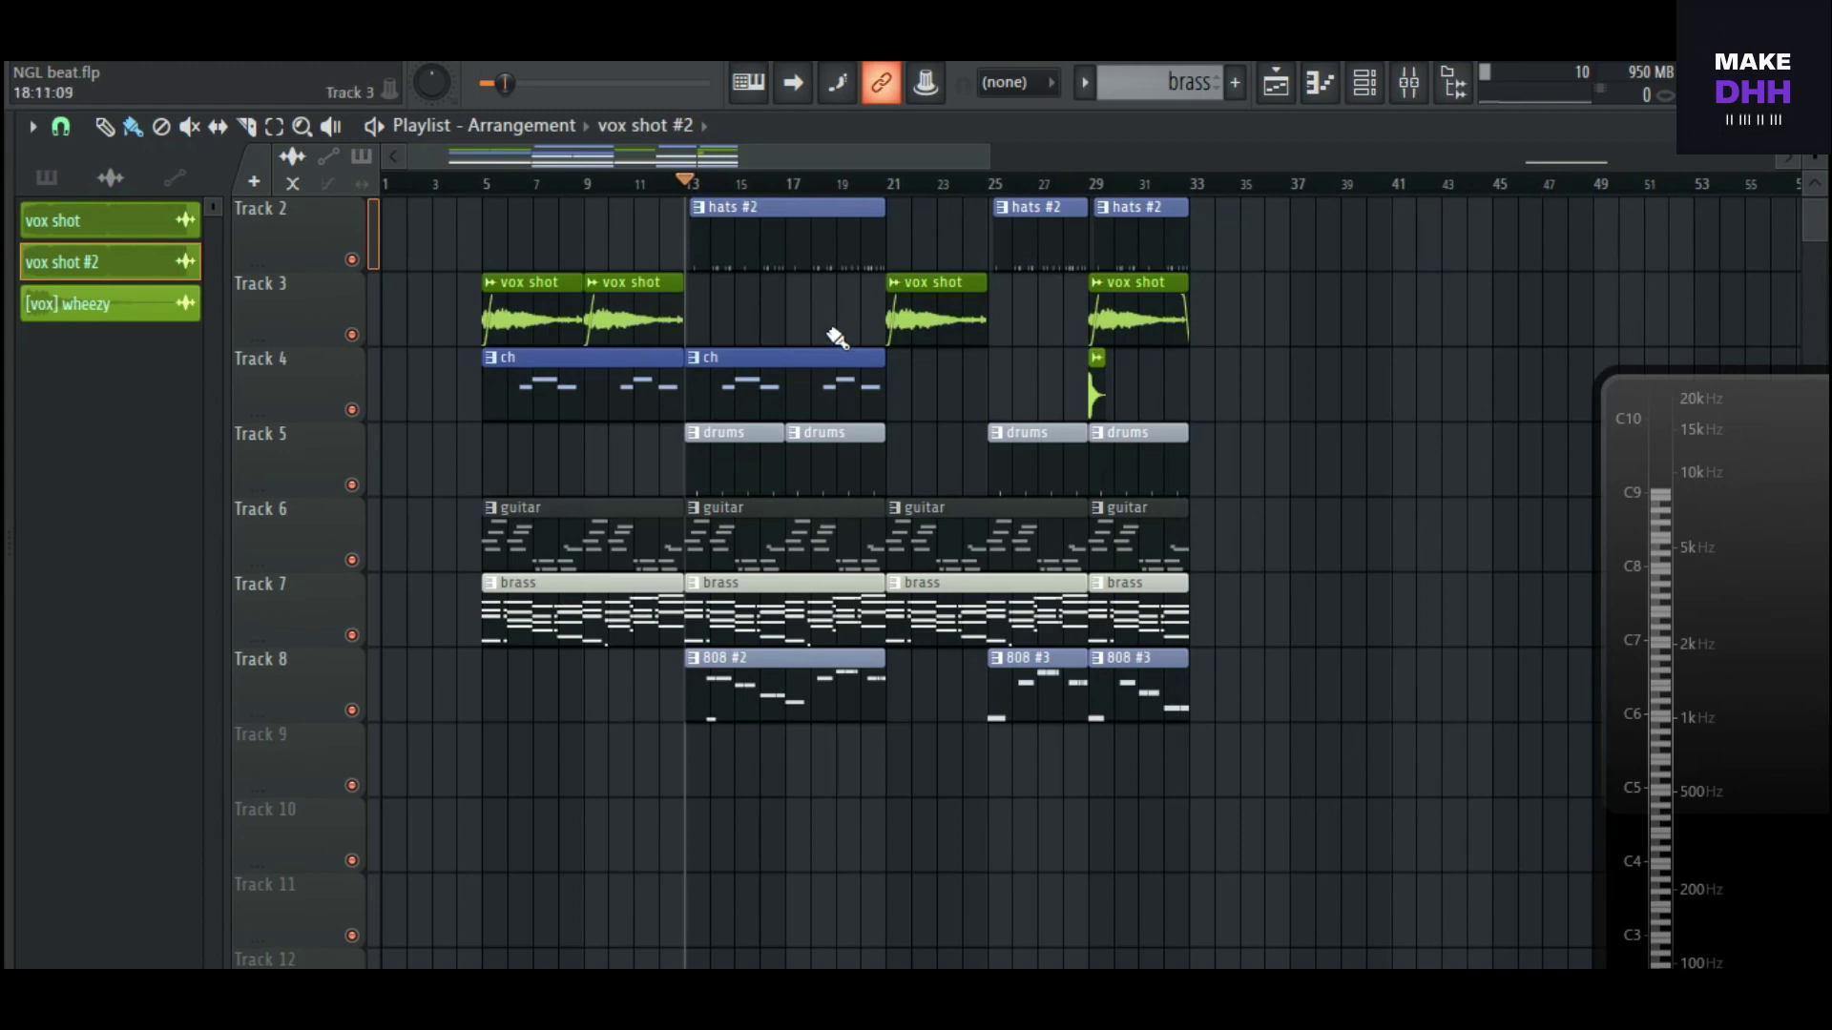
scroll(837, 337, "up", 1)
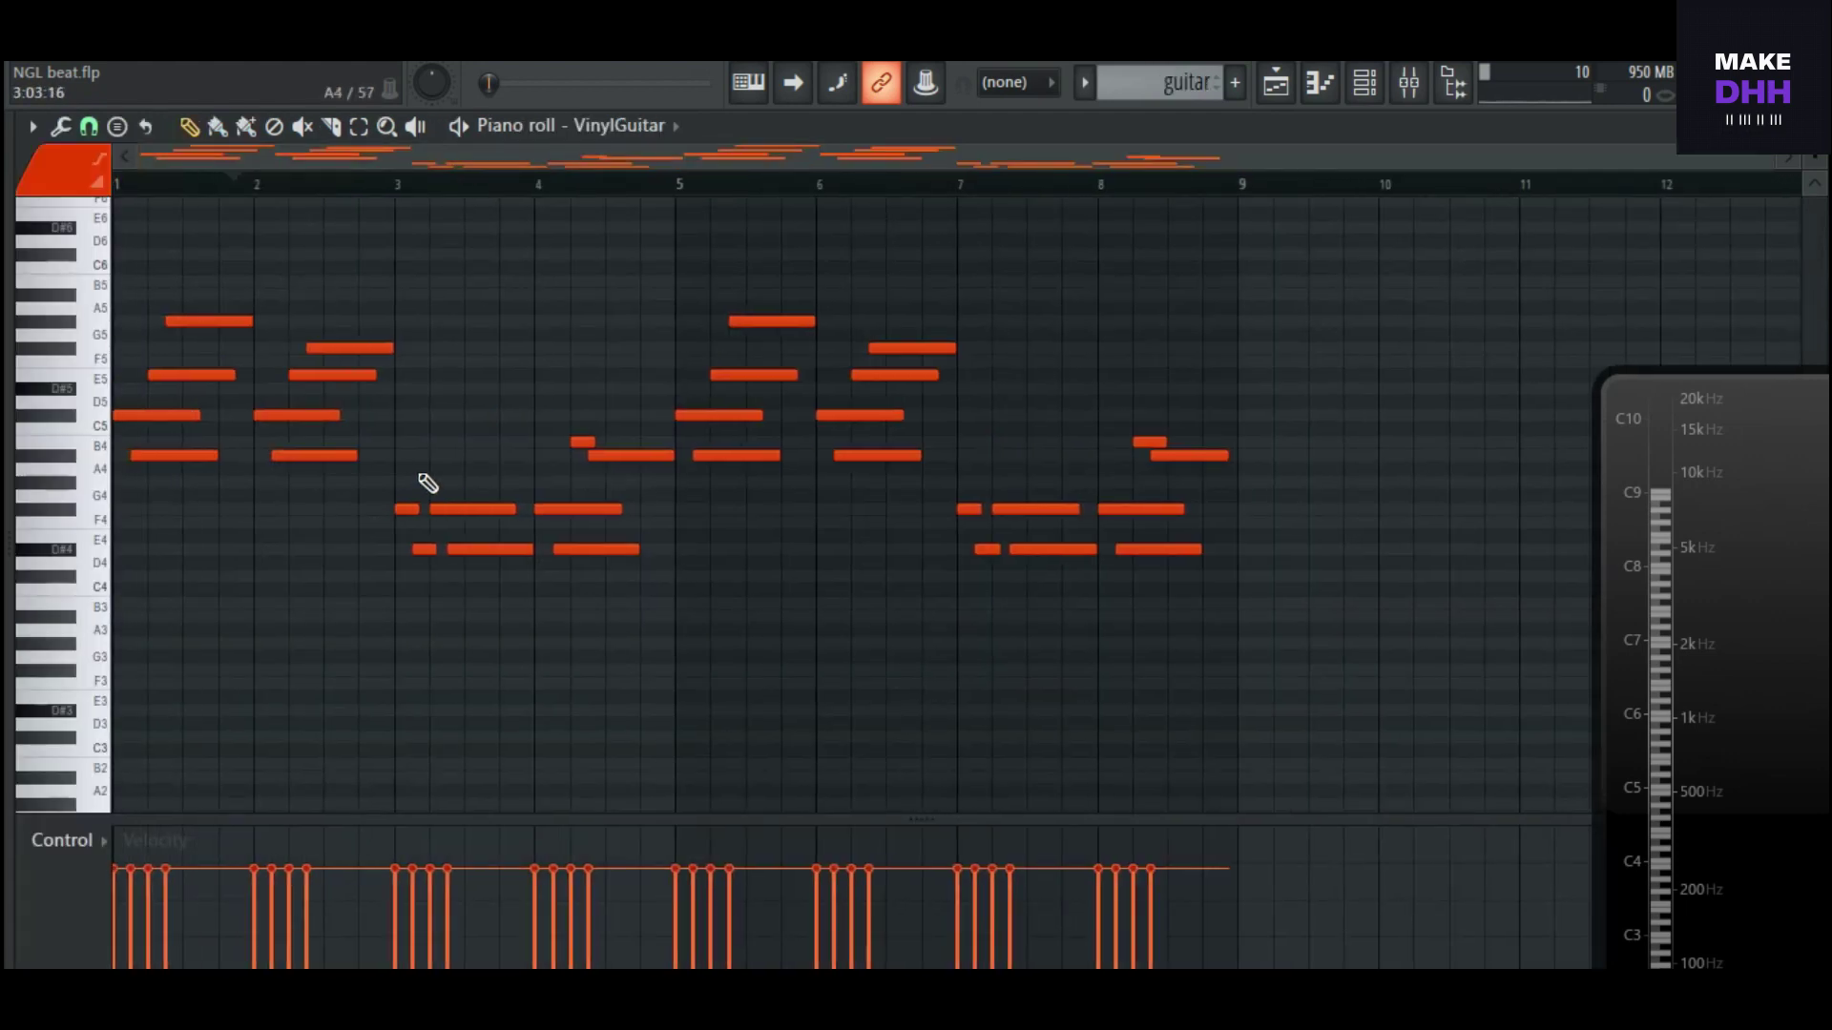
scroll(427, 484, "up", 1)
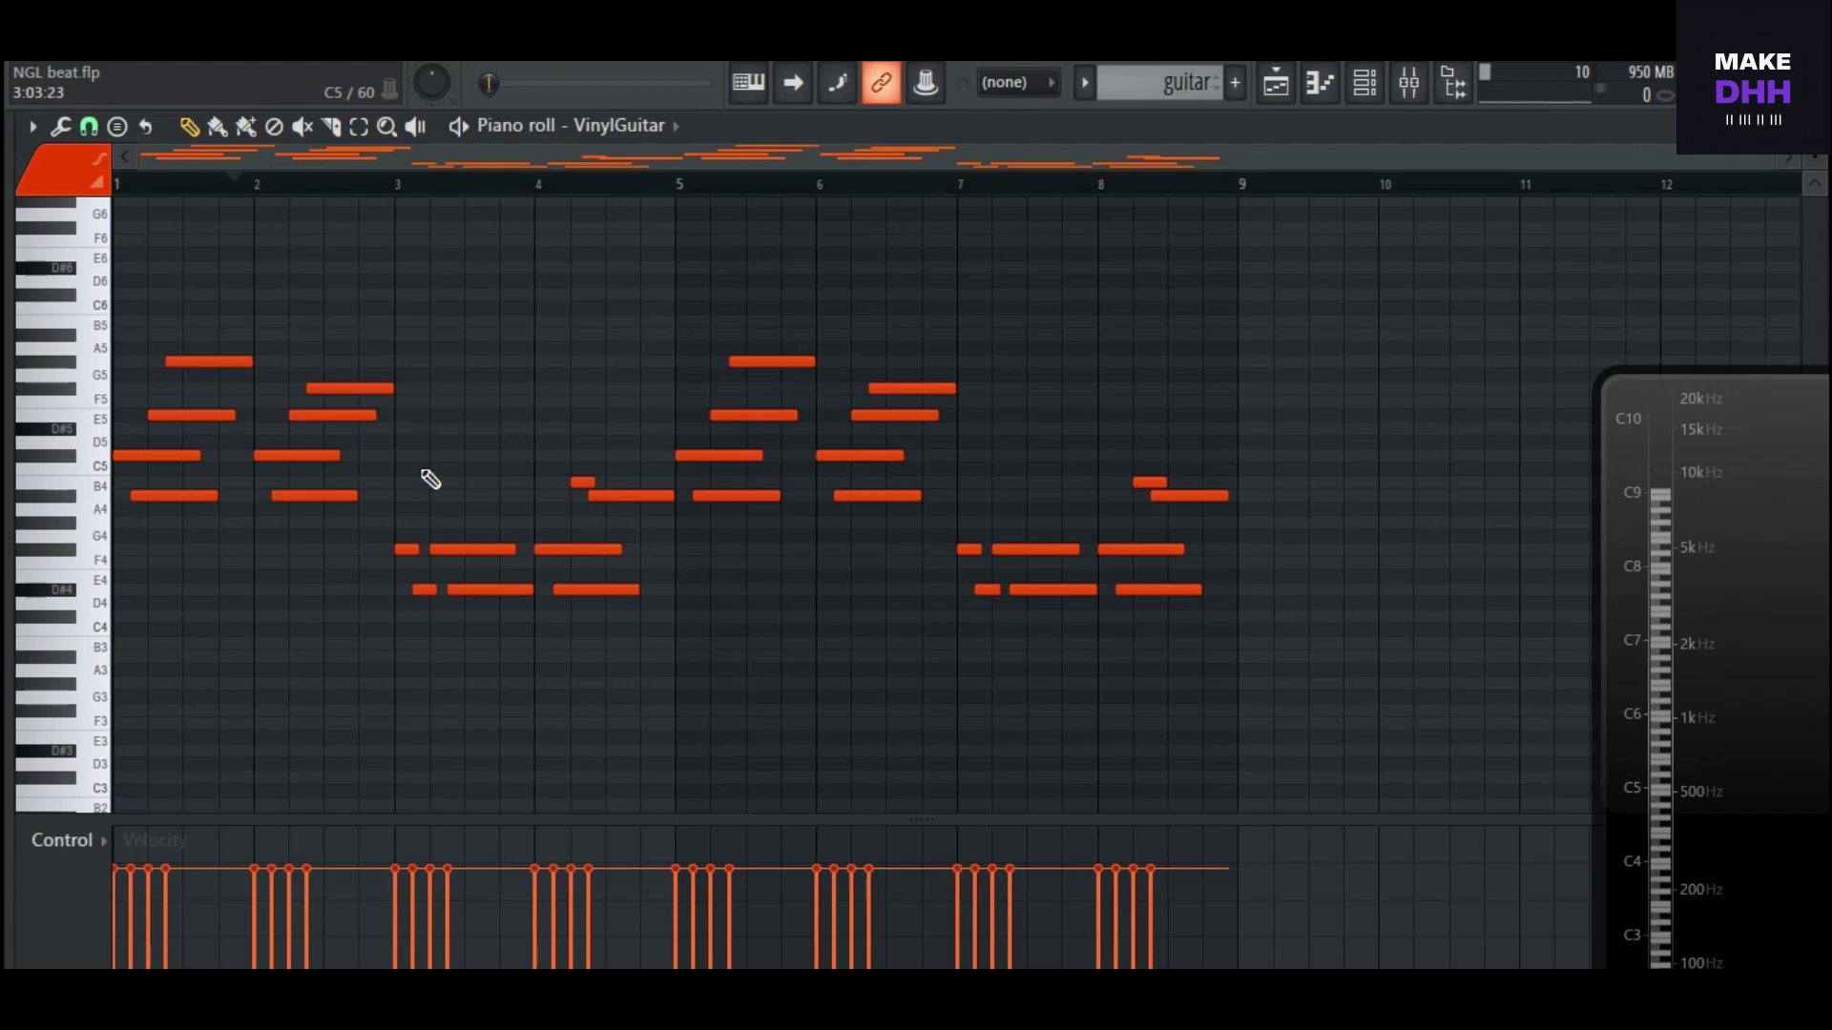
key("space")
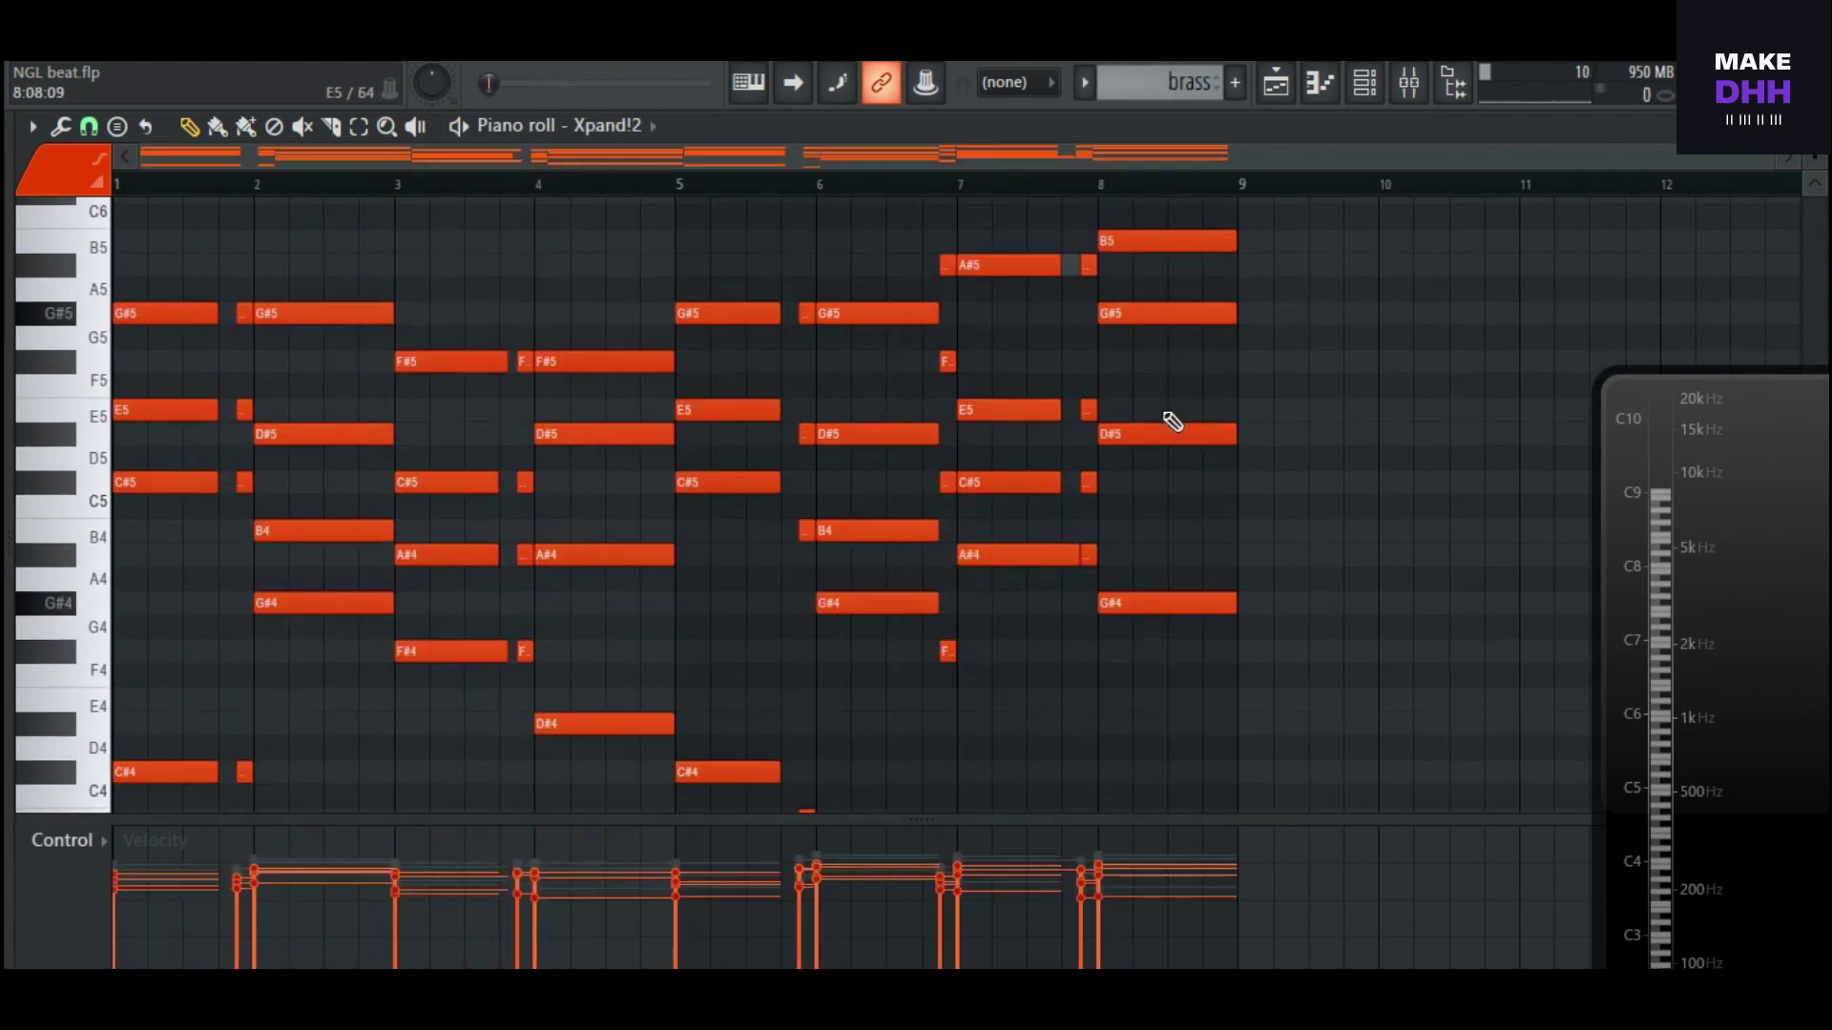
Step: Examine the Xpand!2 chords of the brass pattern in the piano roll and play them back
left_click_drag(1816, 162, 1817, 171)
scroll(1313, 442, "down", 3)
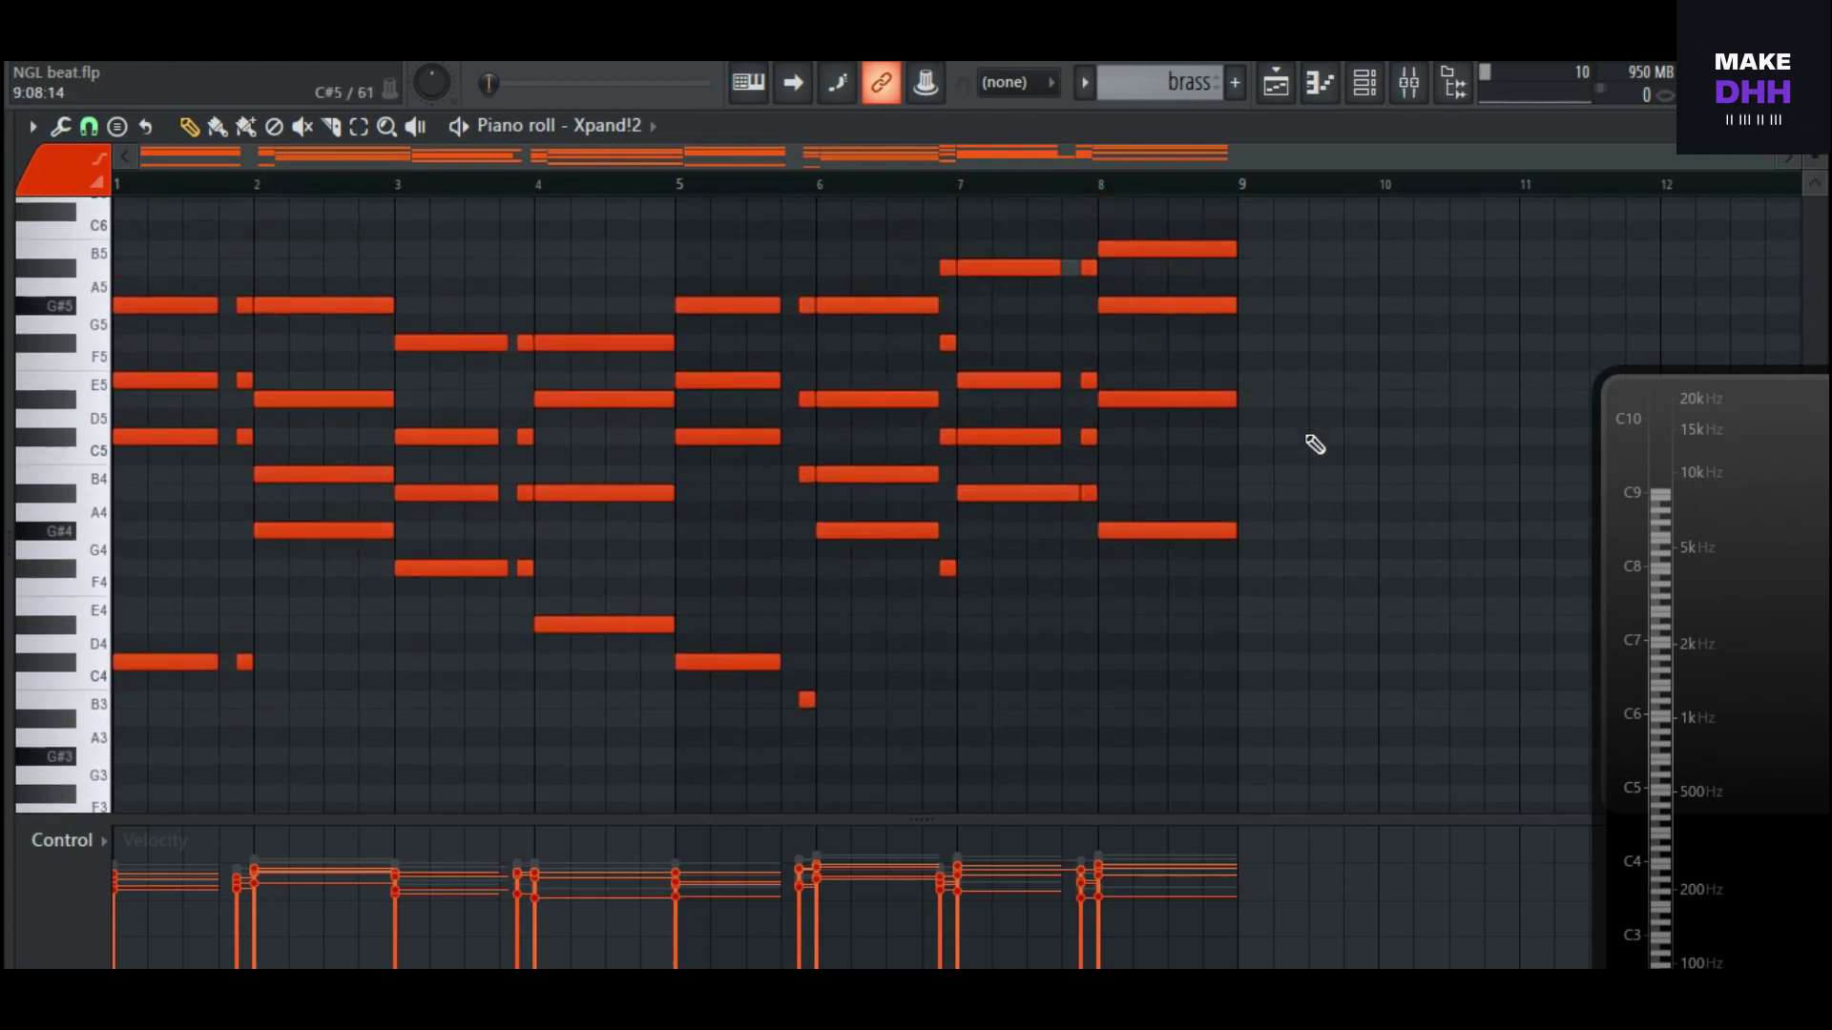
key("space")
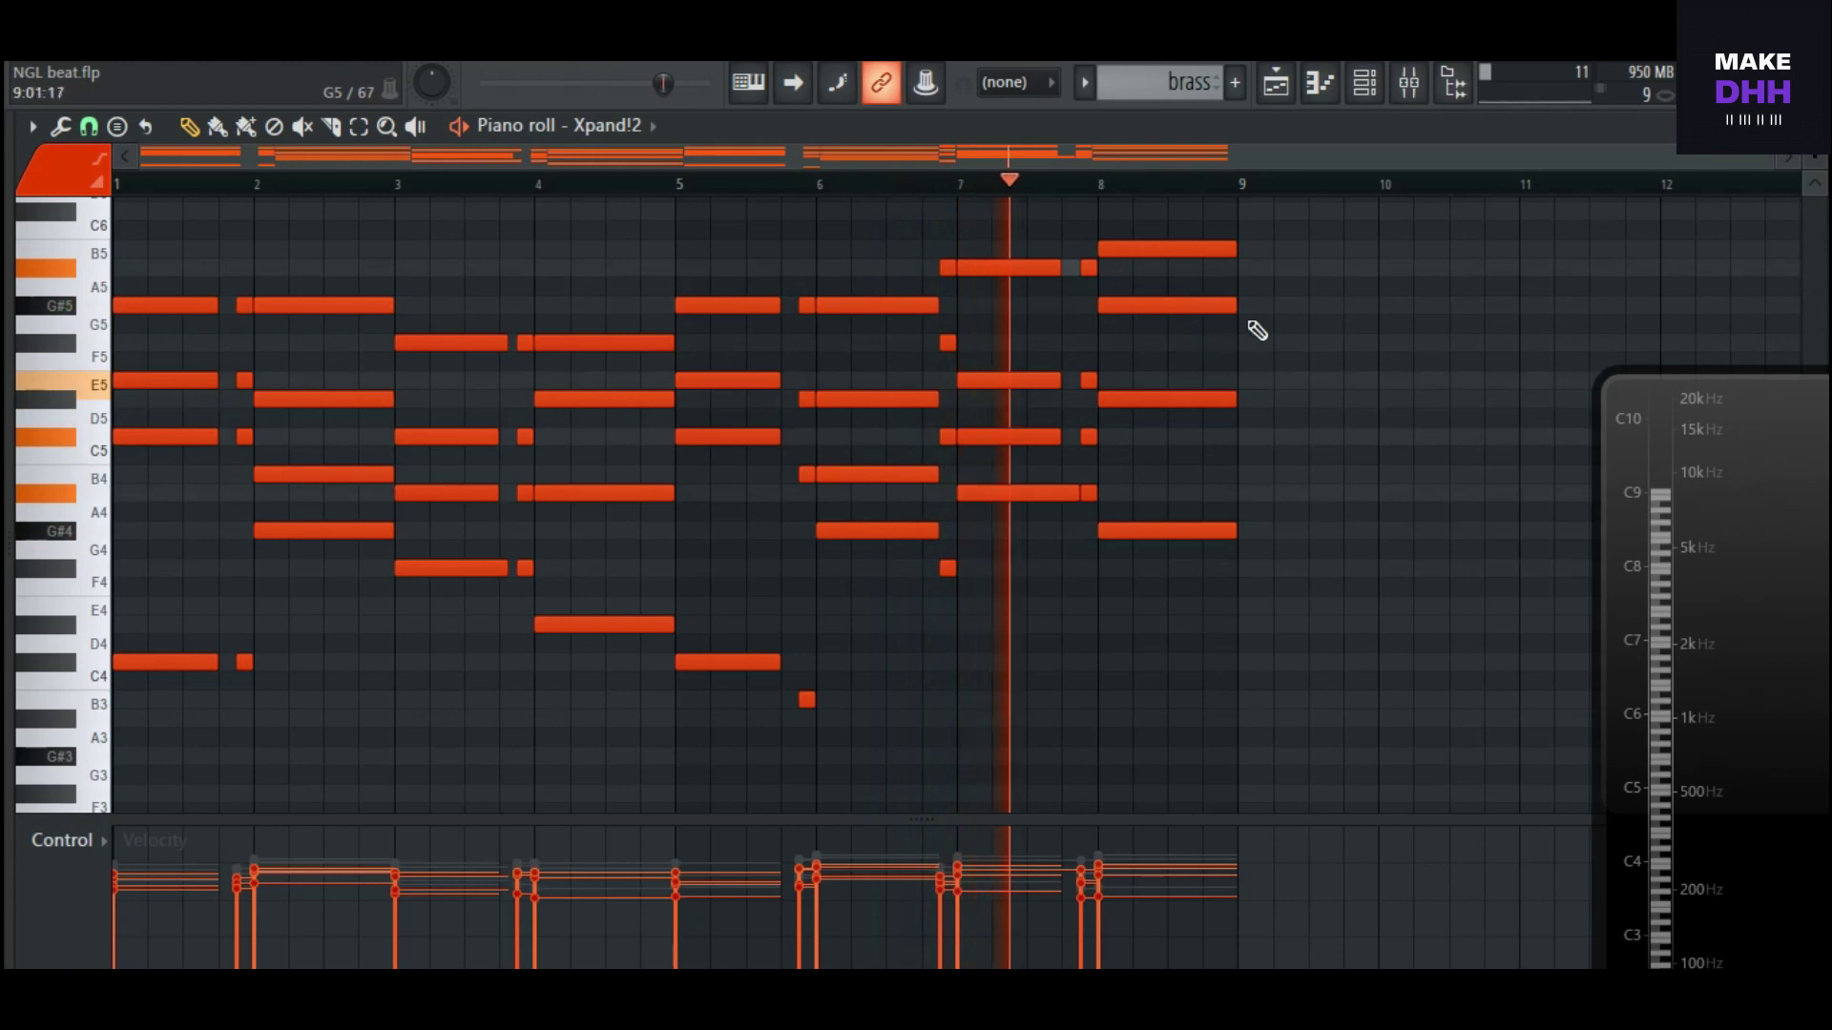
scroll(1258, 329, "up", 2)
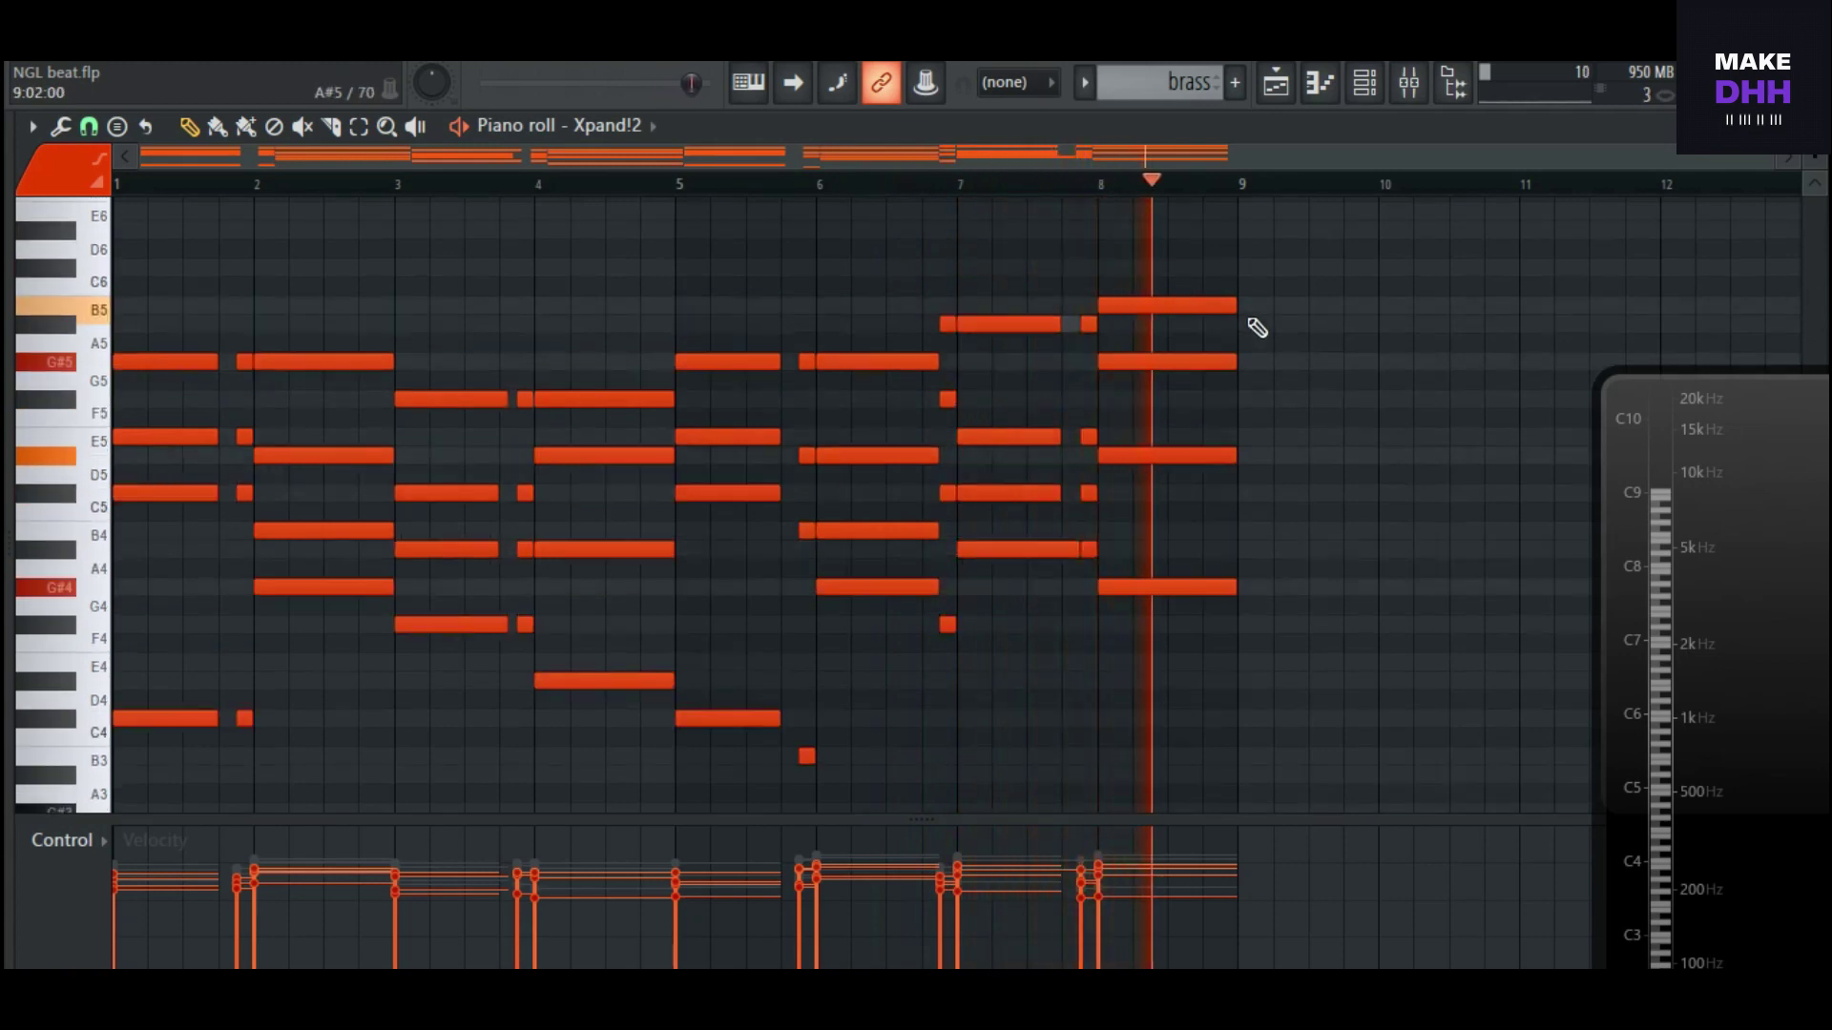
key("space")
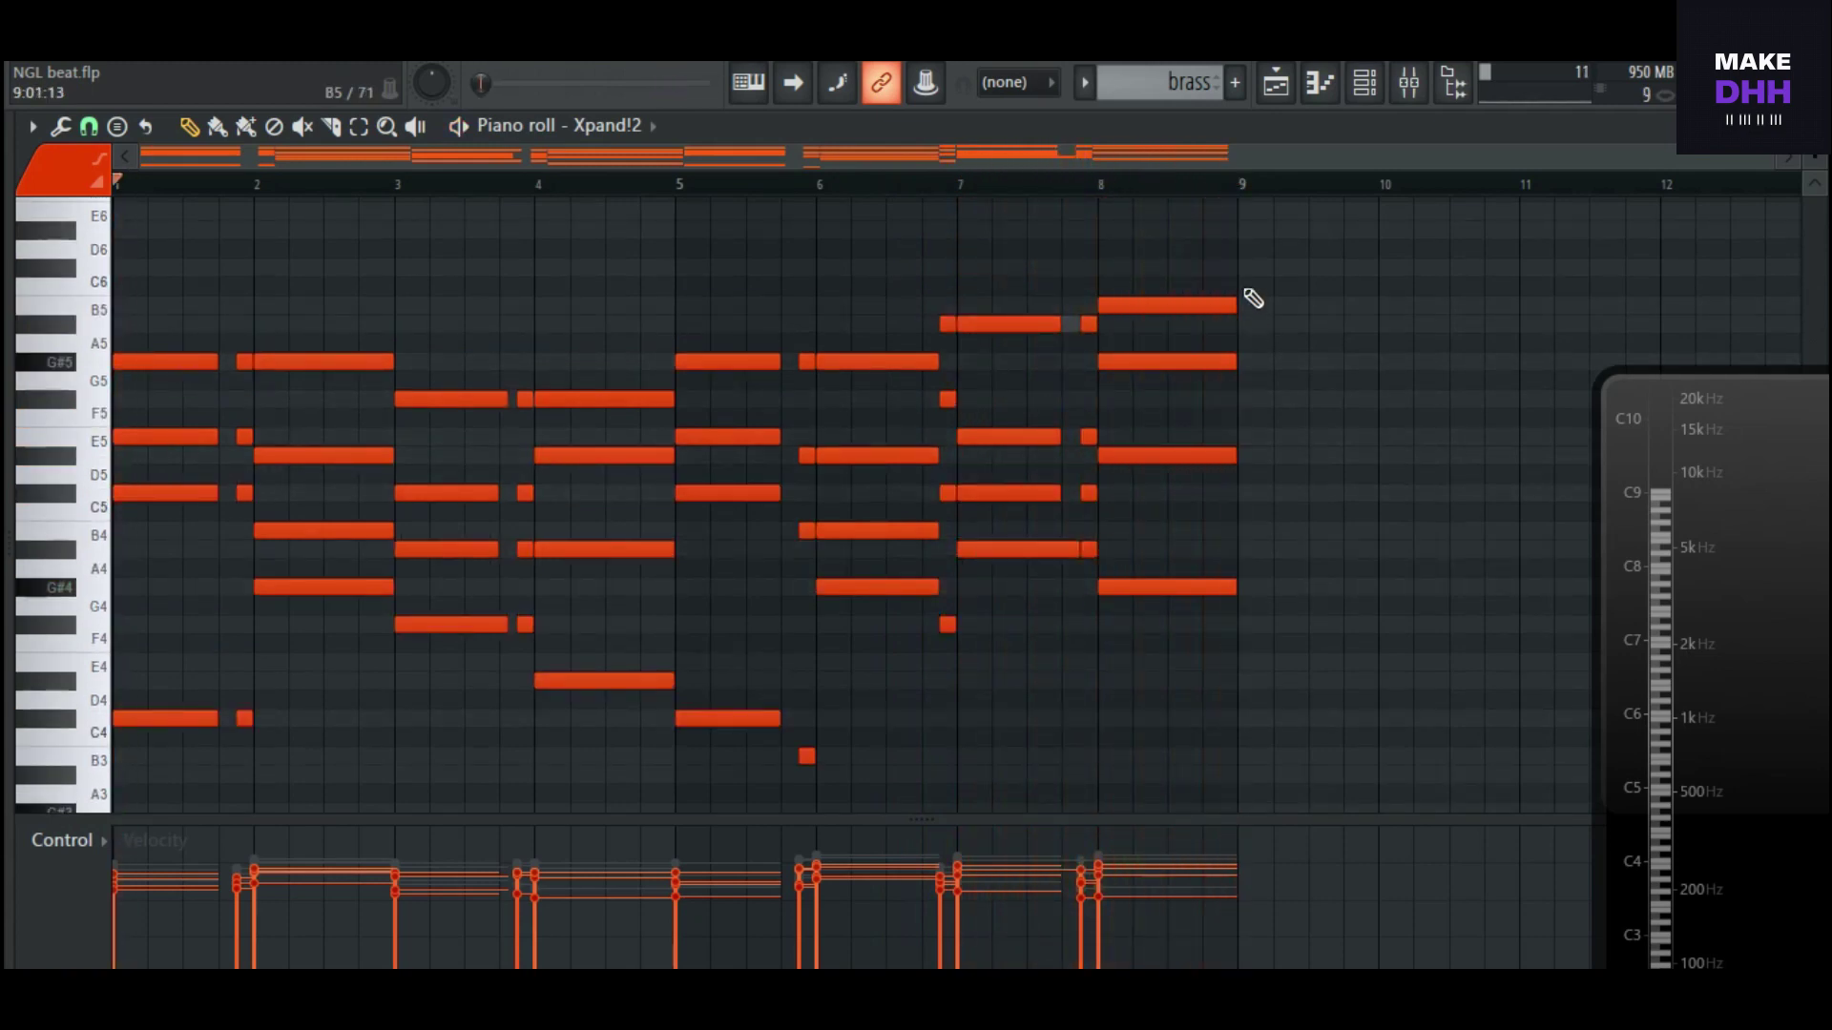
Step: Show the channel rack and audition the Xpand!2 and Xpand!2 #2 channels of the brass pattern one at a time
left_click(1364, 83)
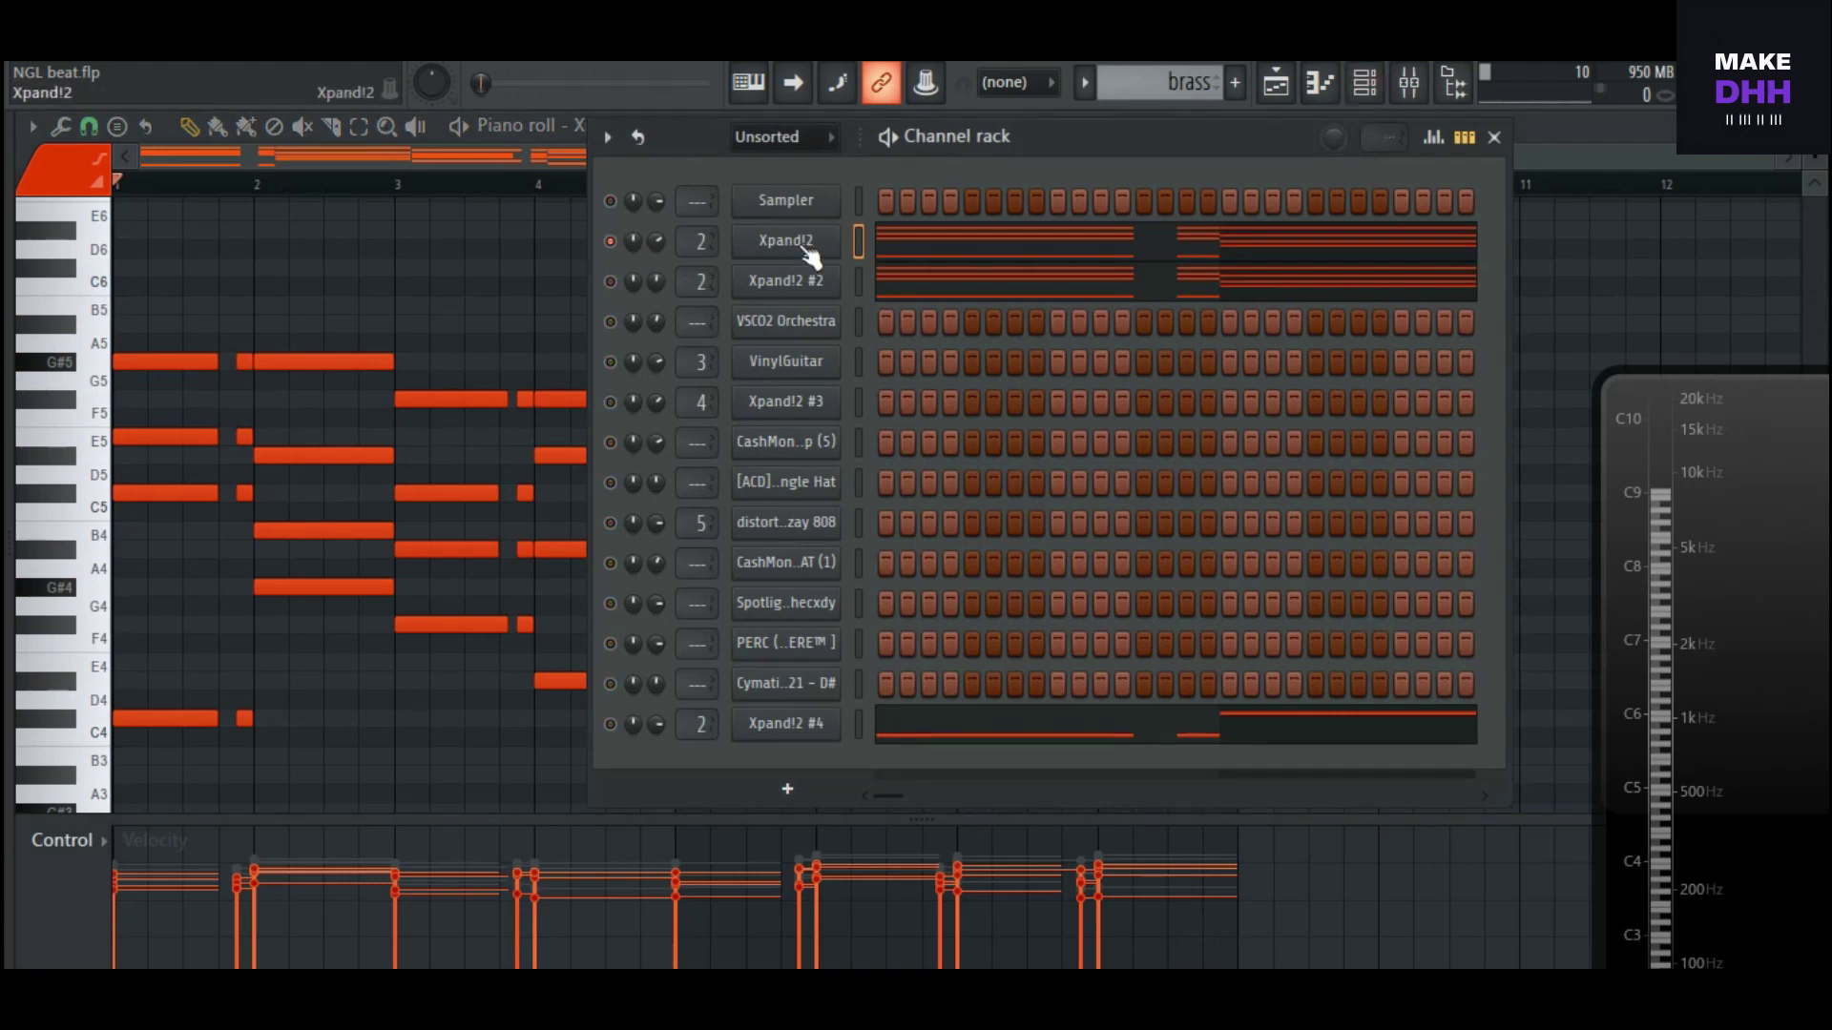
key("space")
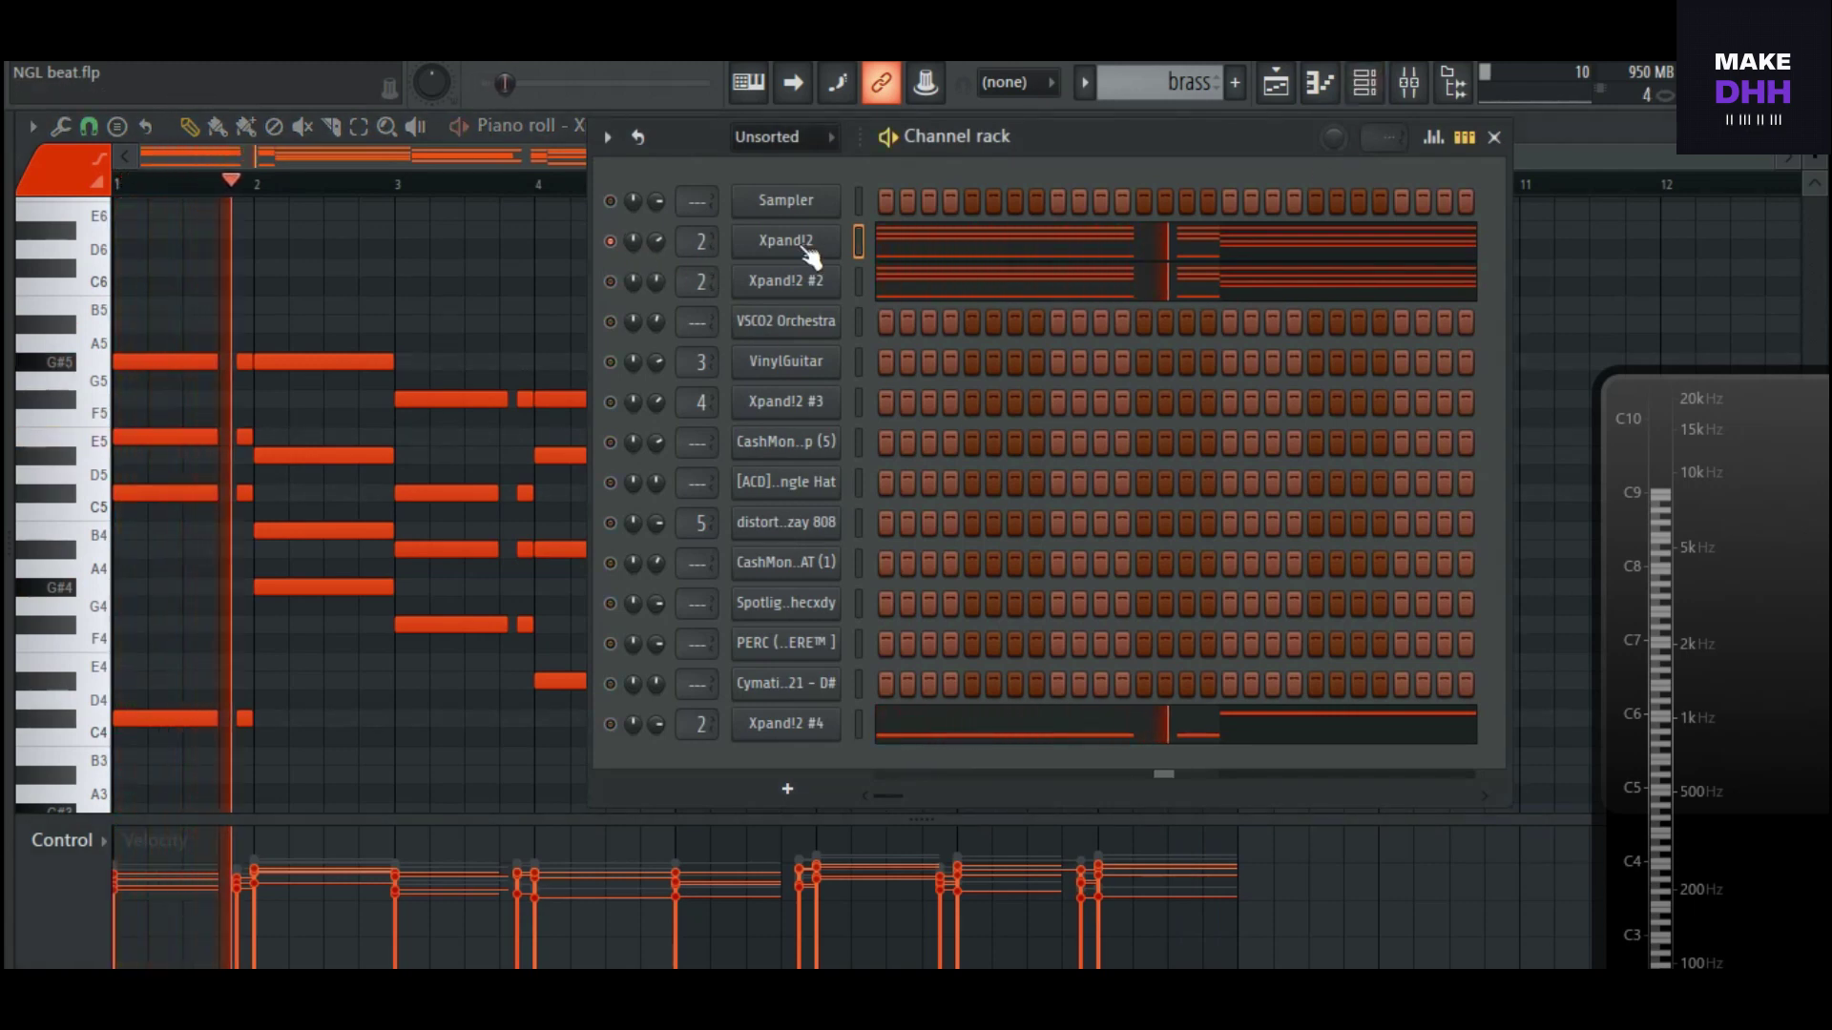
key("space")
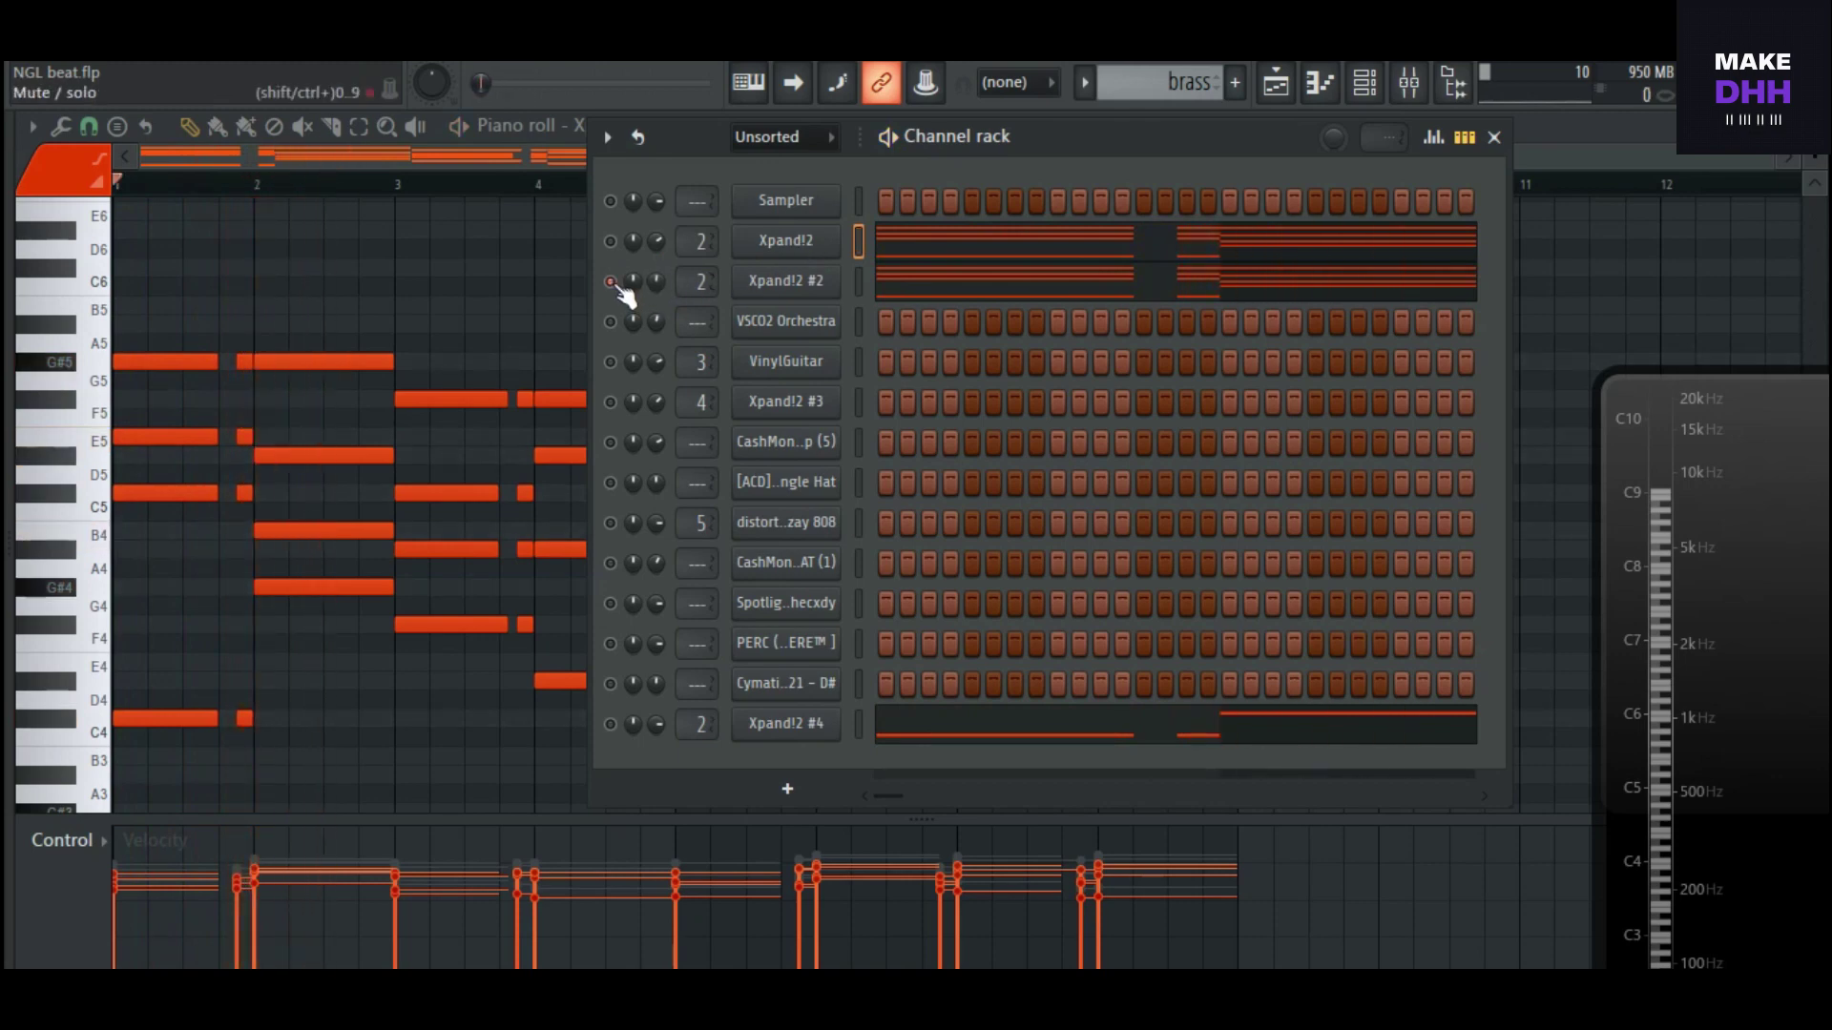
key("space")
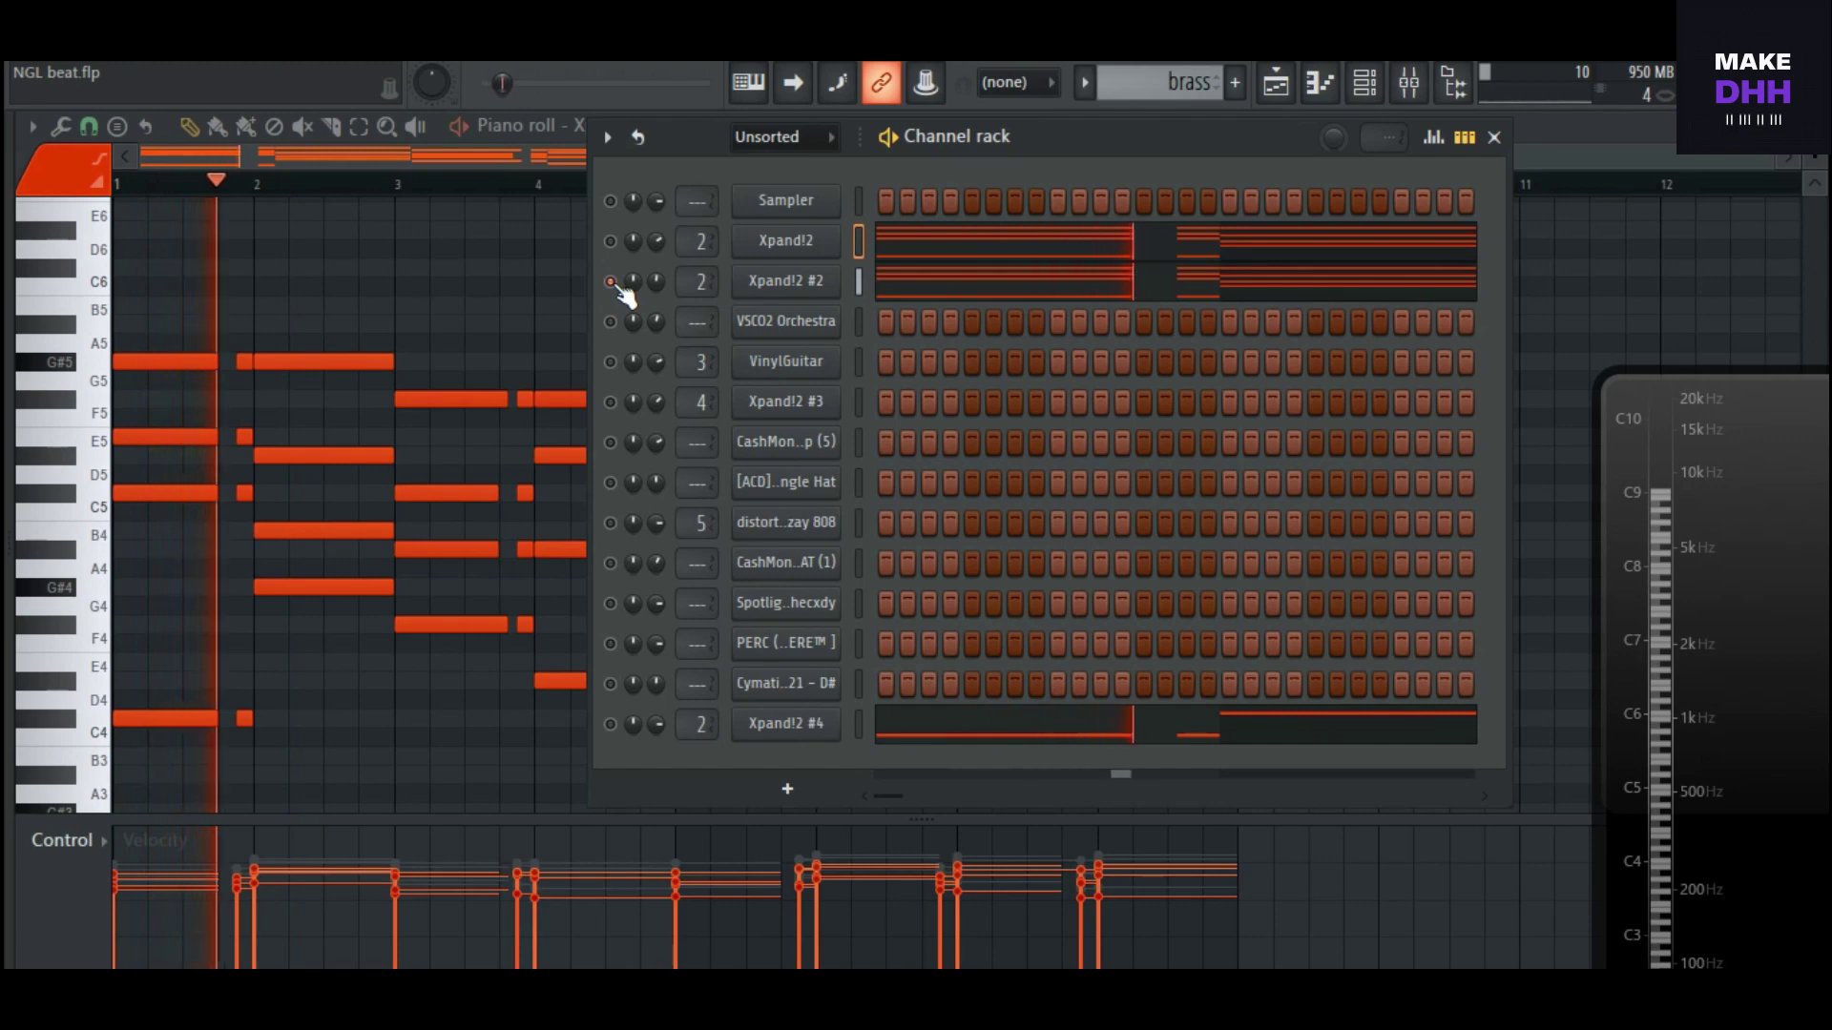
key("space")
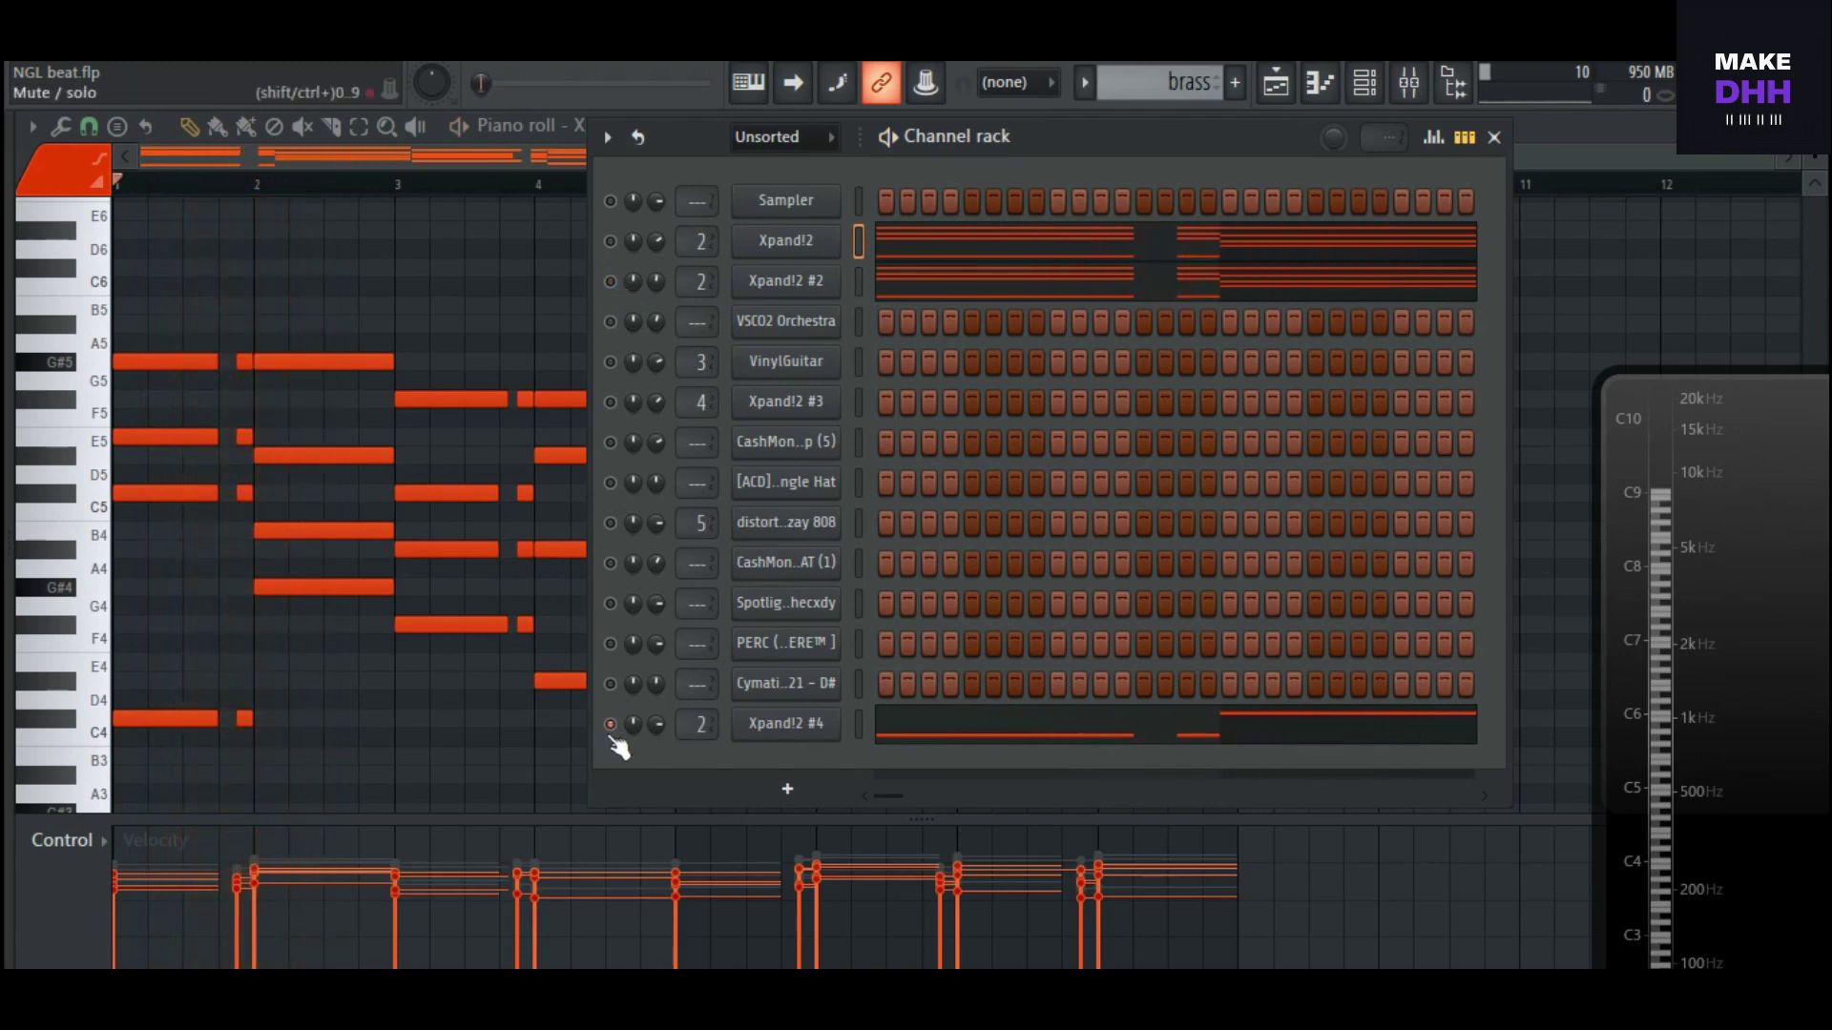
Step: Play the Xpand!2 #4 channel of the brass pattern and examine its notes in the piano roll
key("space")
left_click(939, 734)
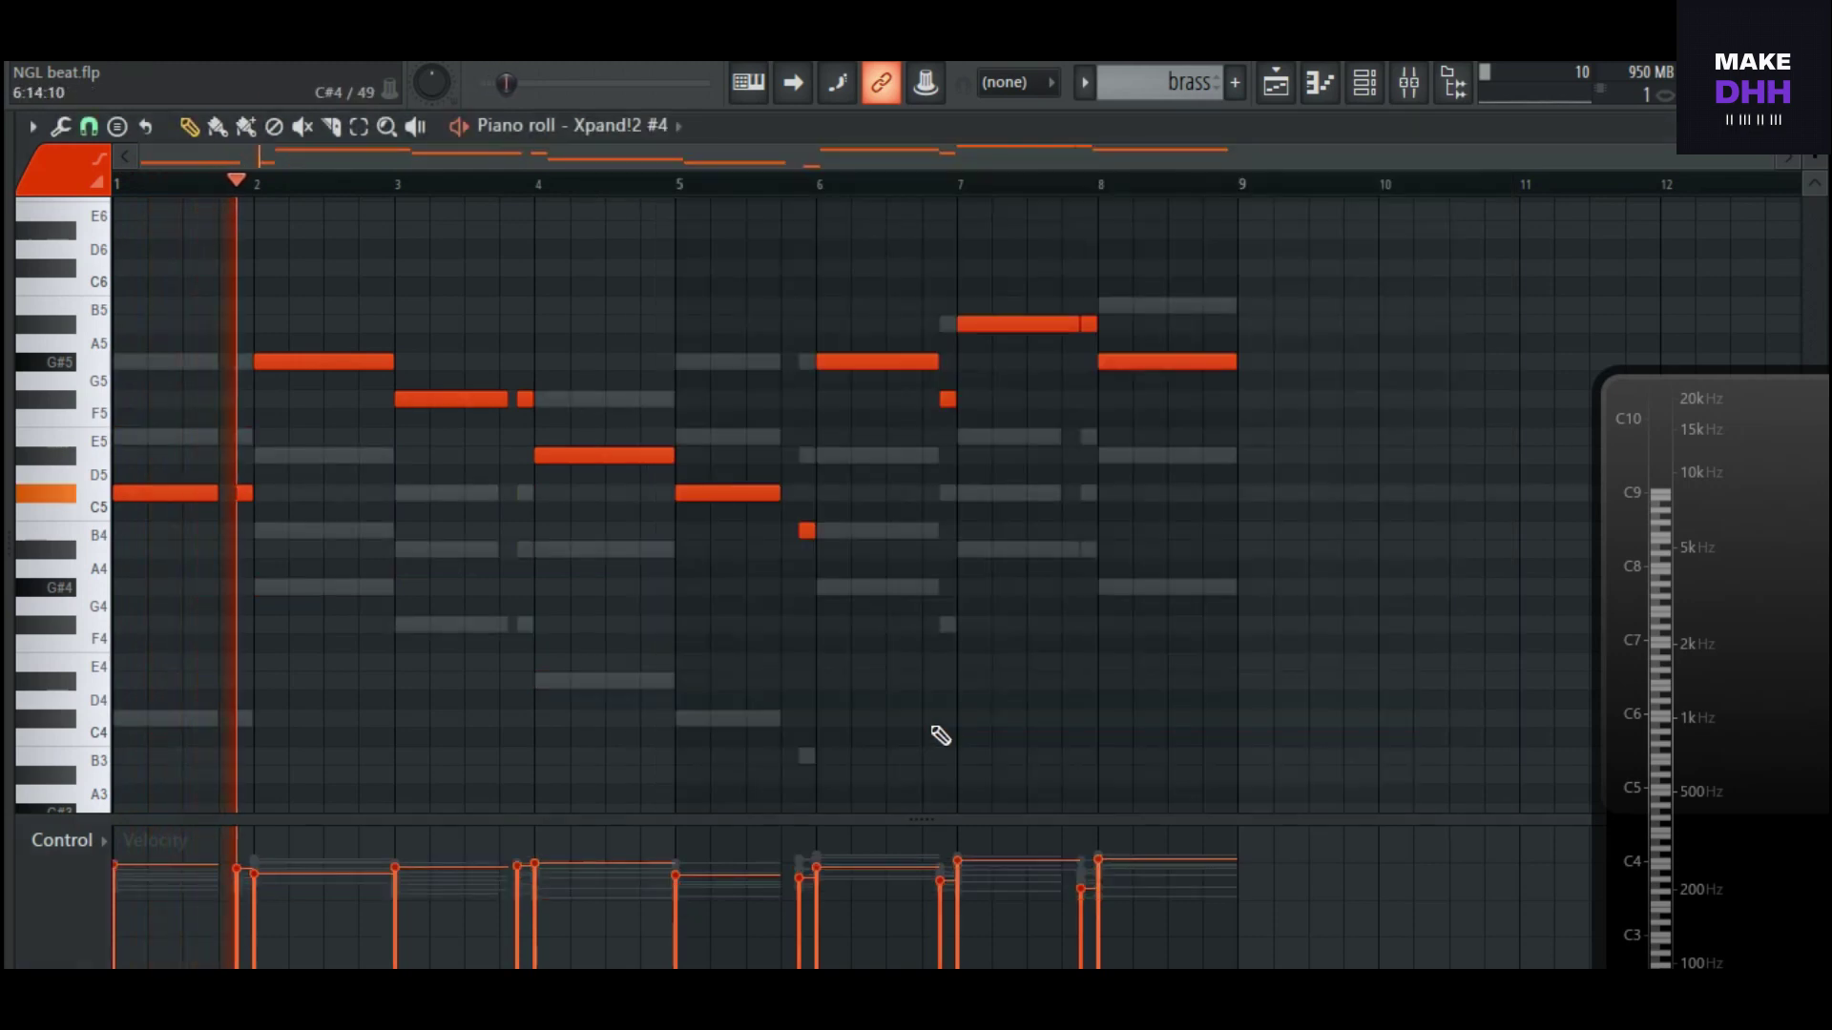
scroll(935, 732, "up", 1)
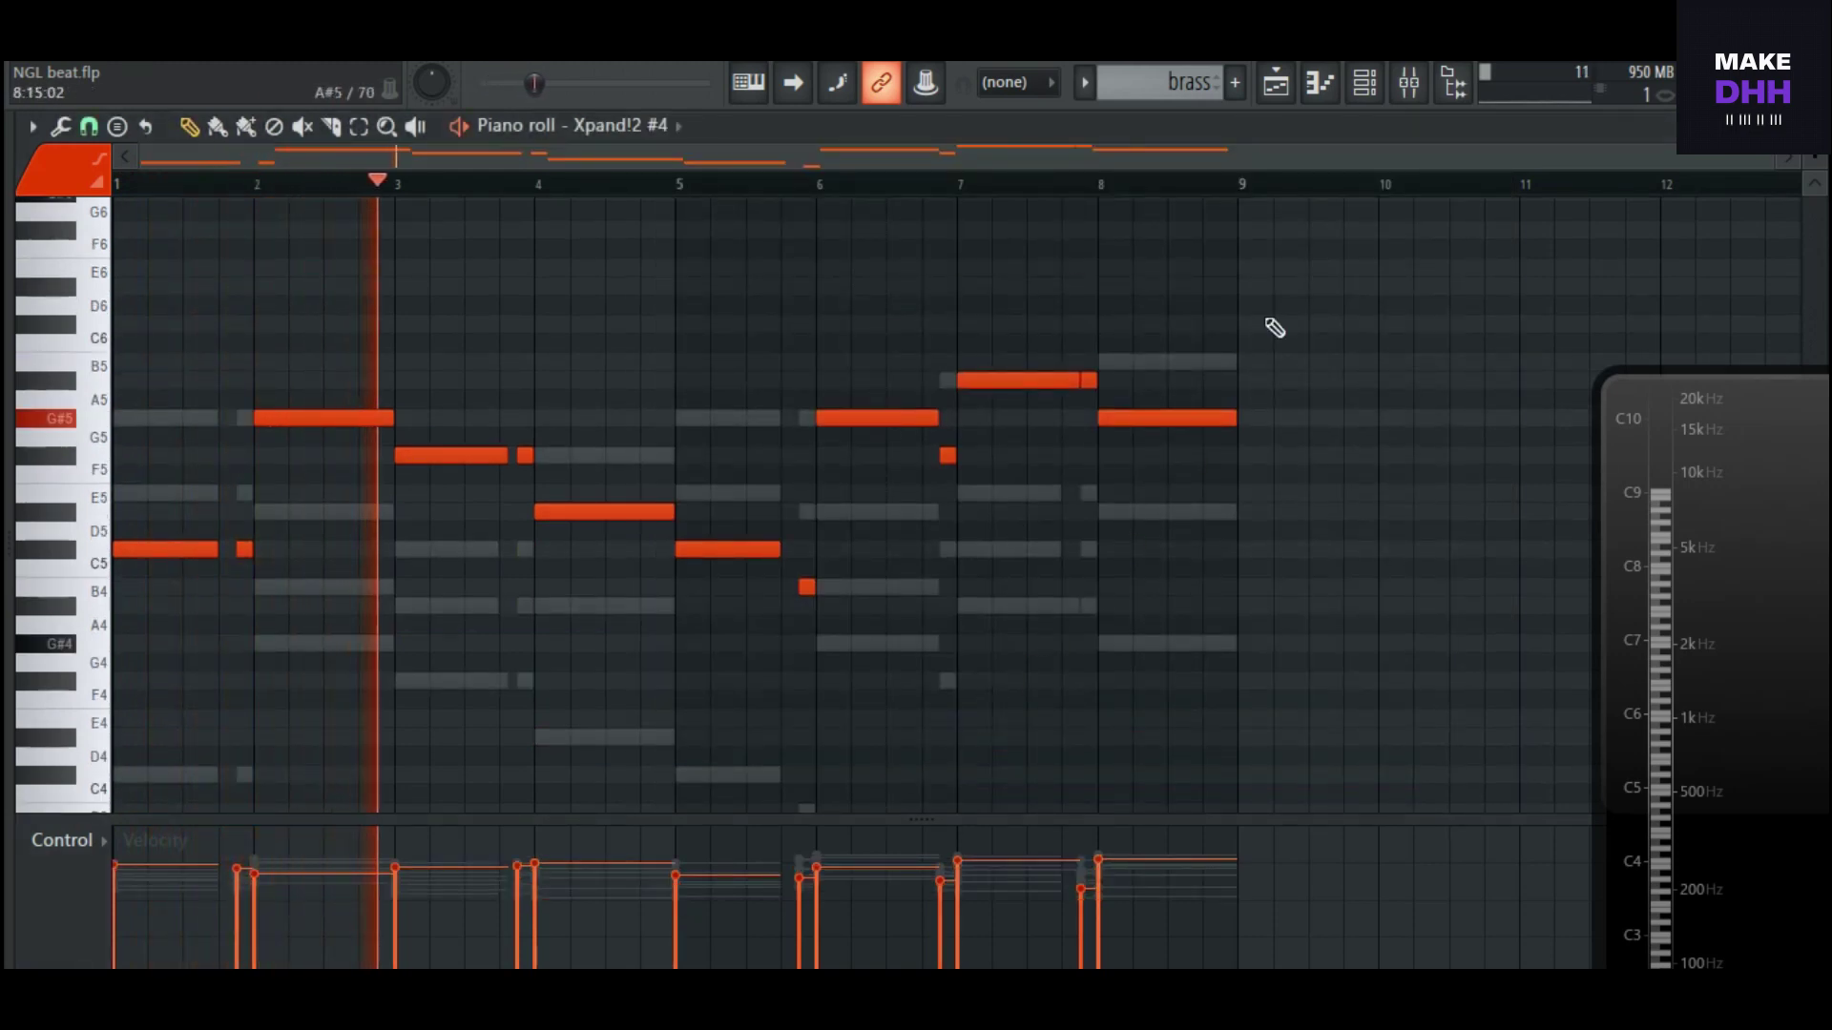
left_click(1364, 82)
key("space")
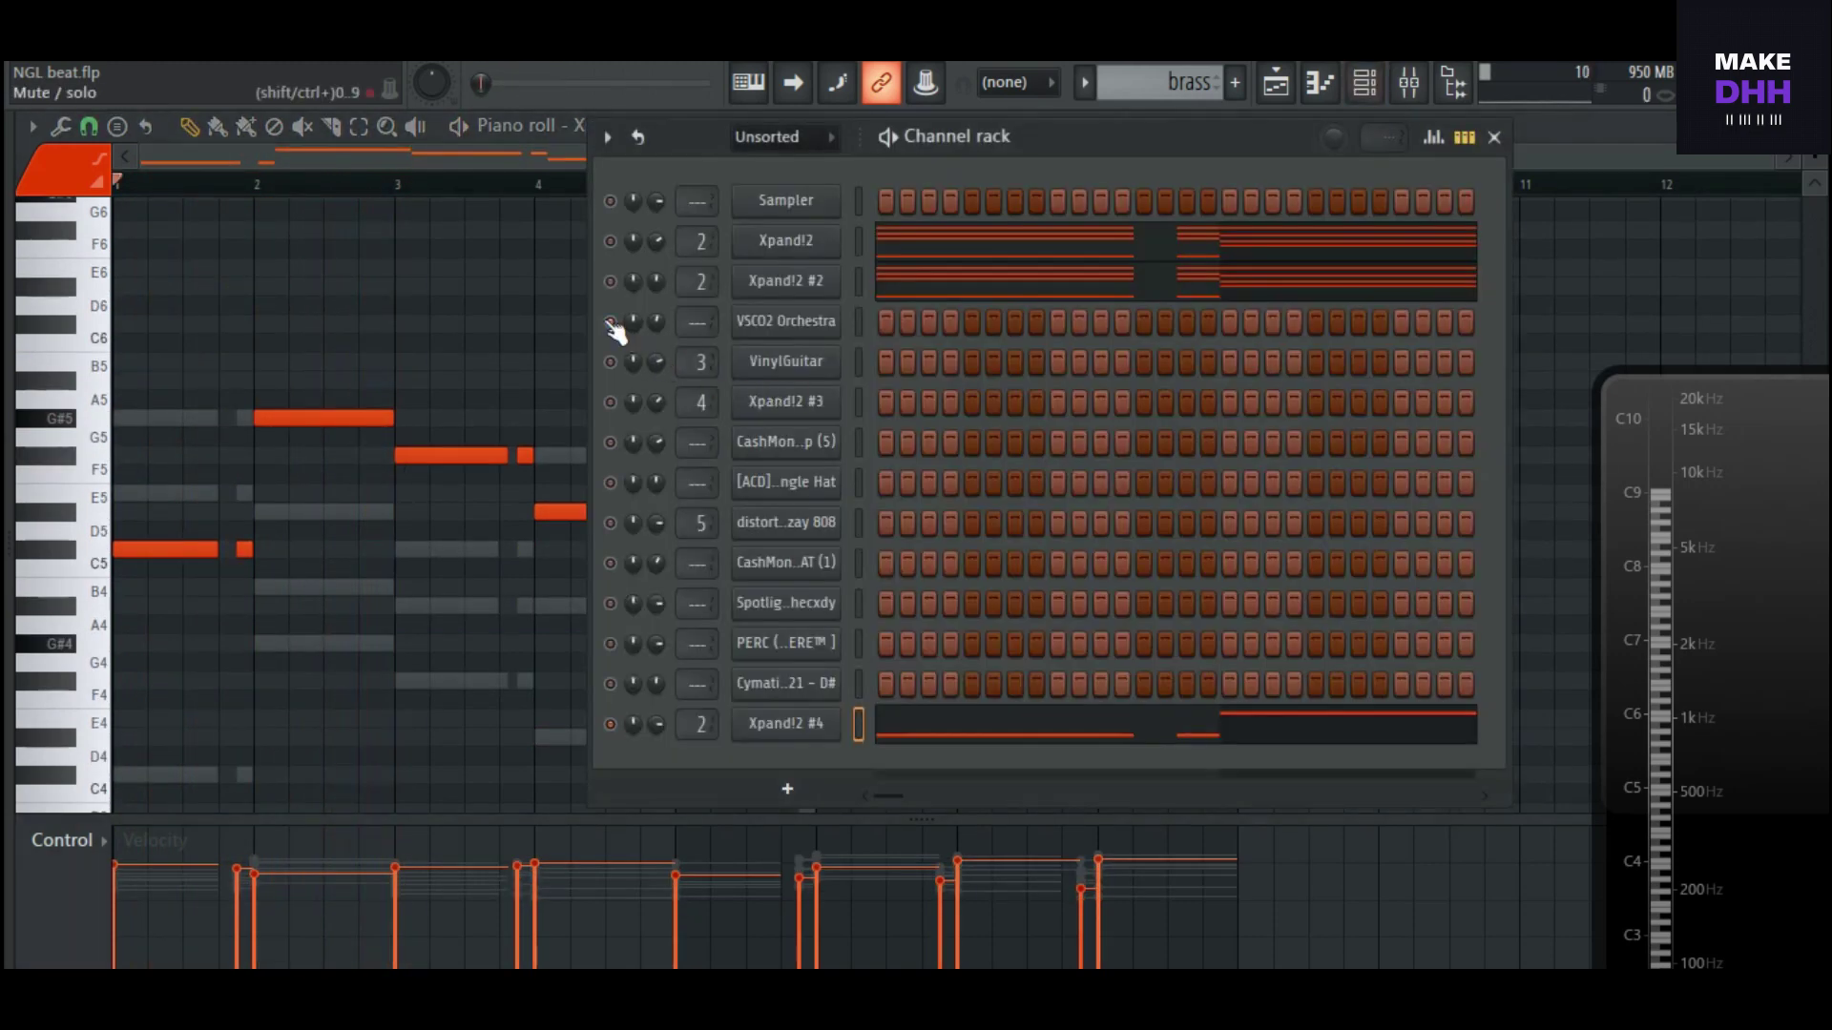
left_click(1494, 136)
key("space")
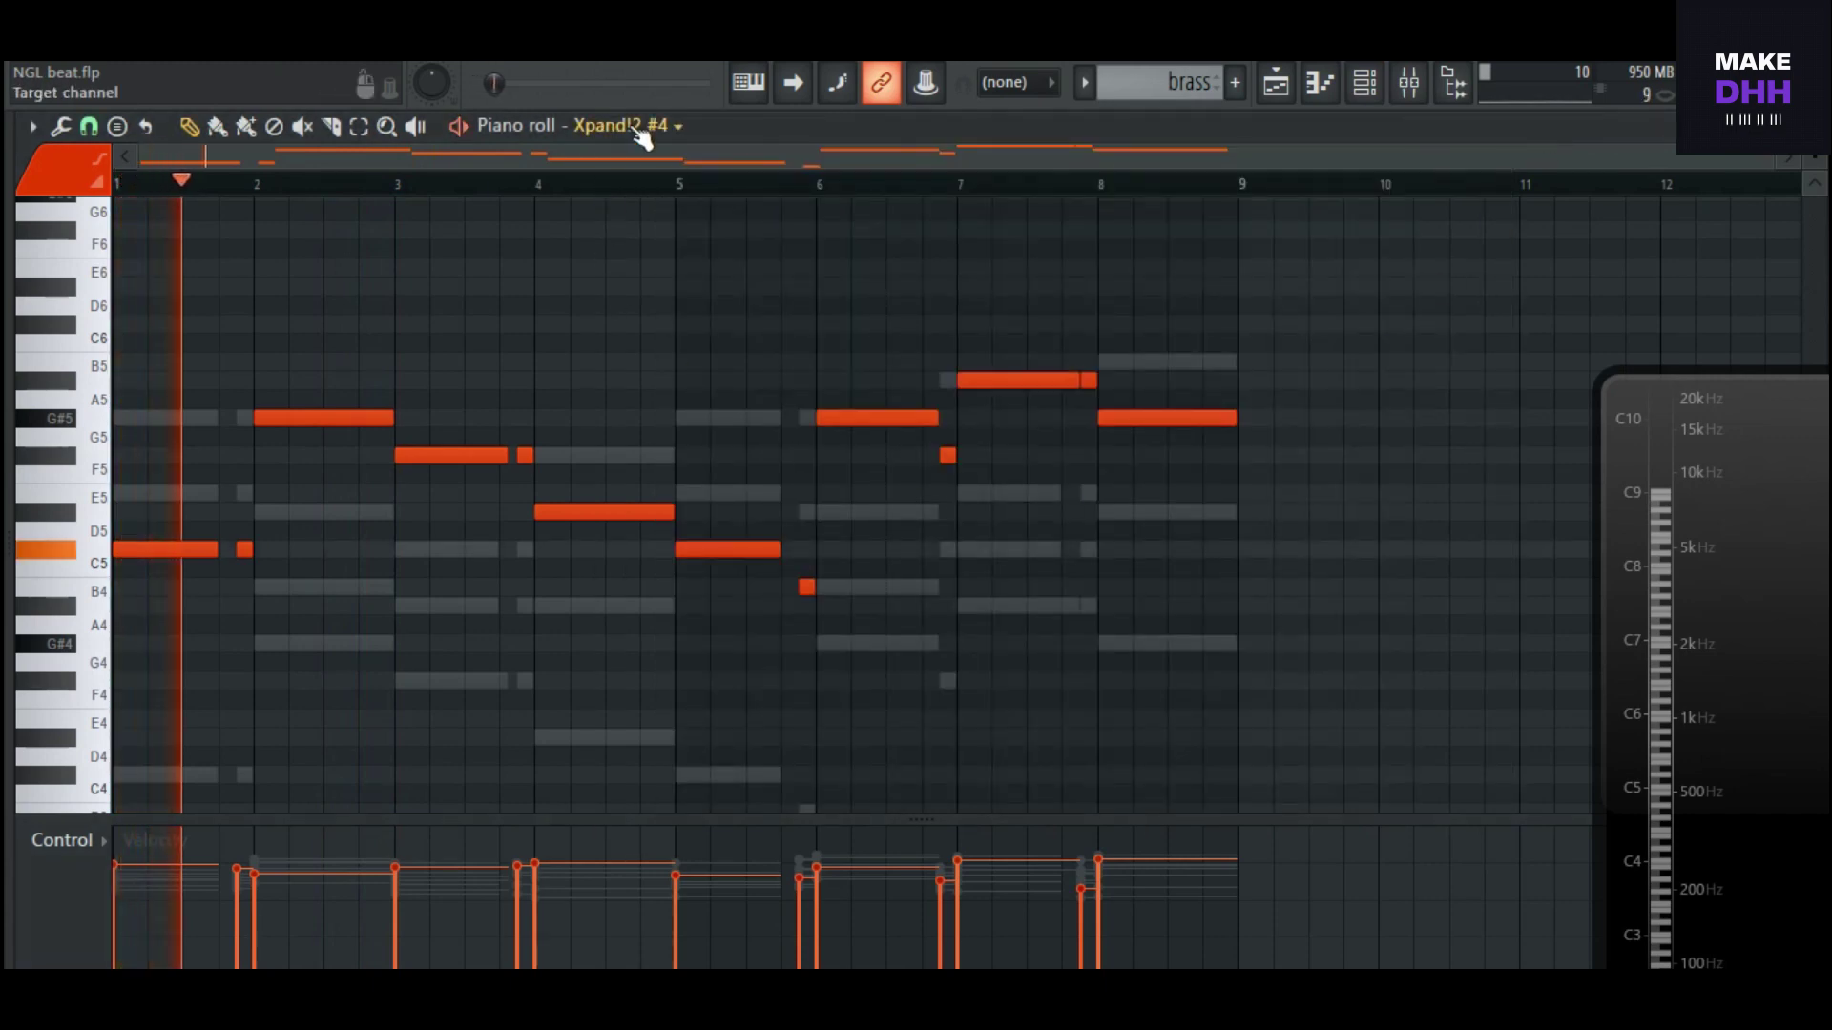
scroll(641, 134, "up", 2)
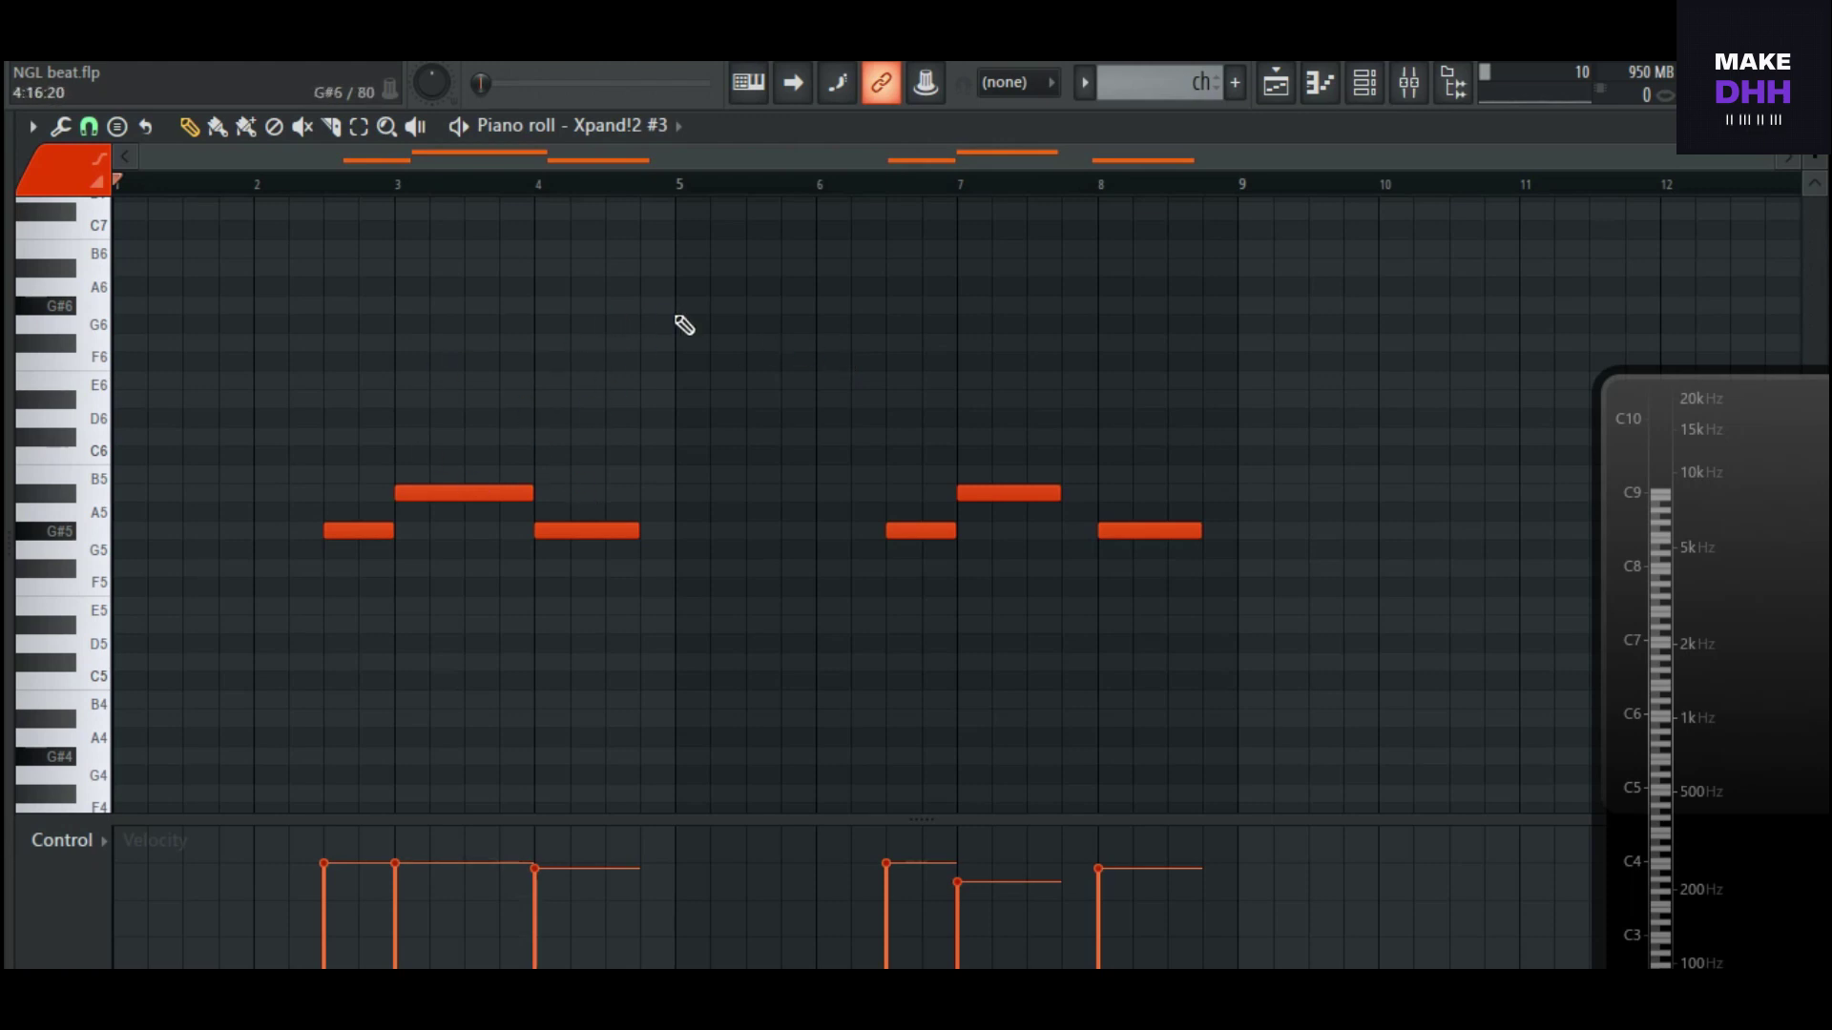
Step: Play the ch pattern in the piano roll, and the vox shot clips on Track 3 in the playlist
key("space")
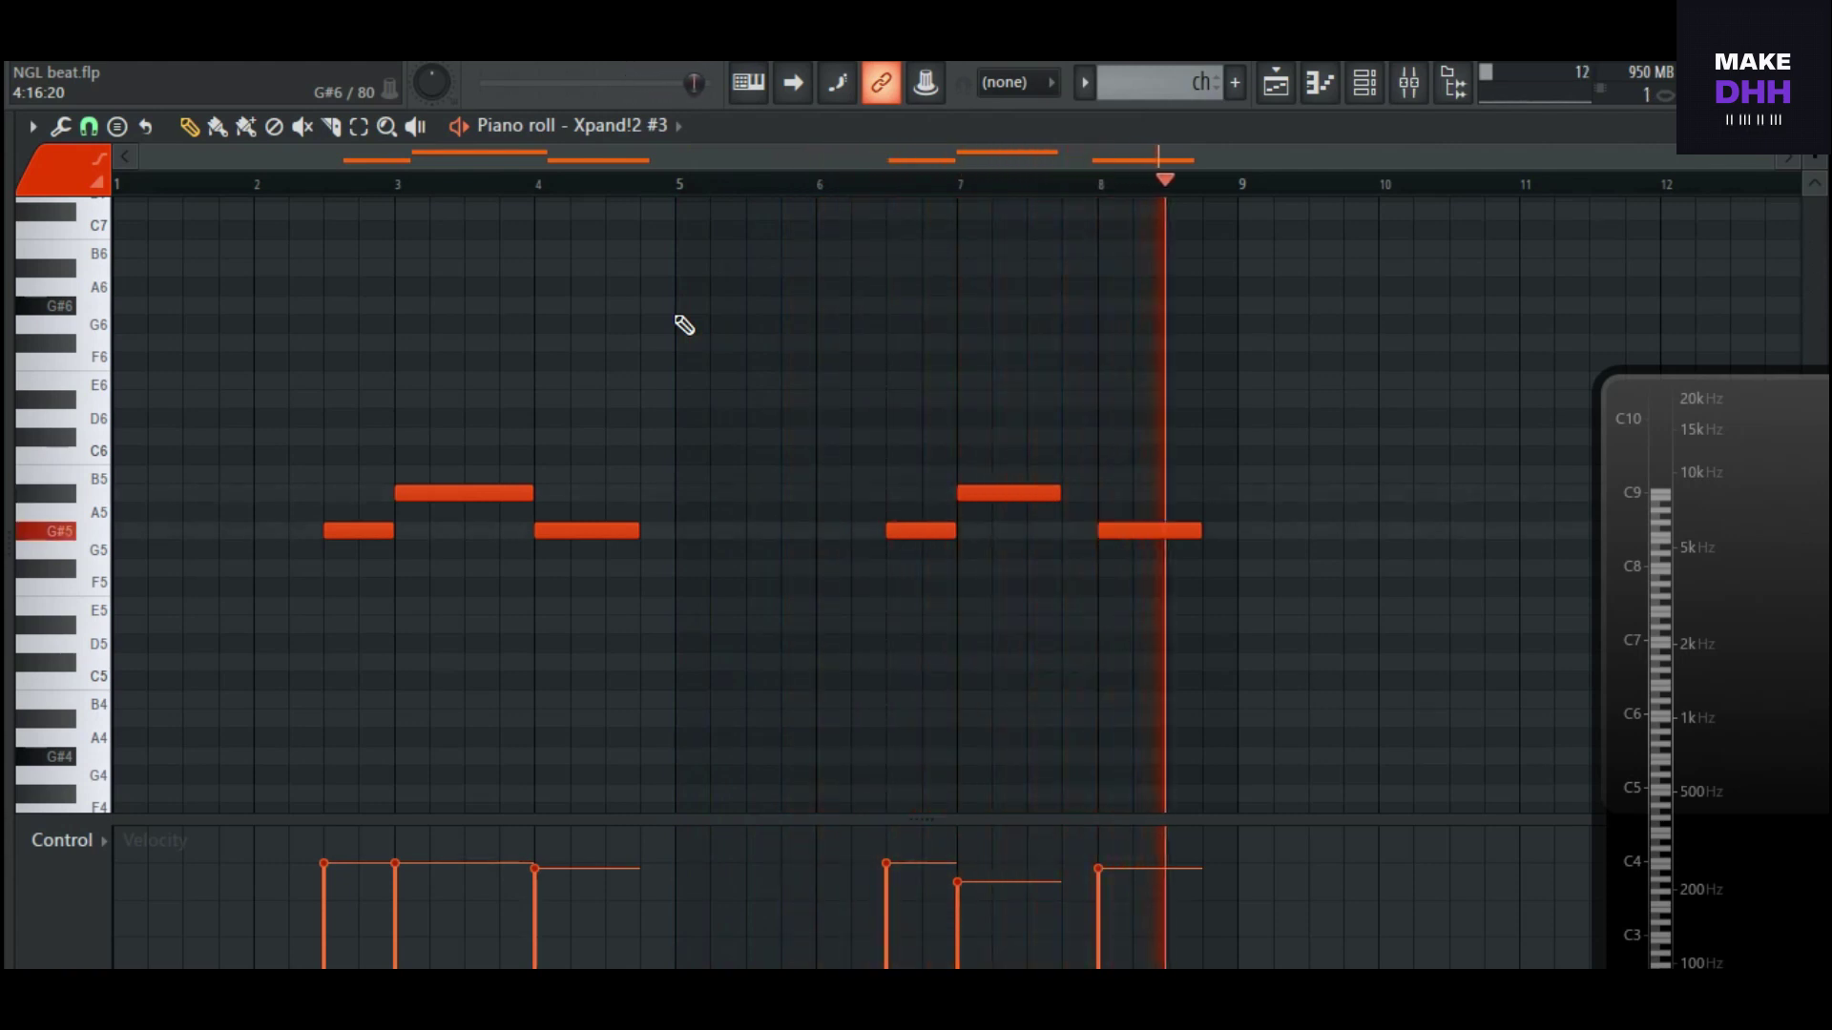
key("space")
key("F5")
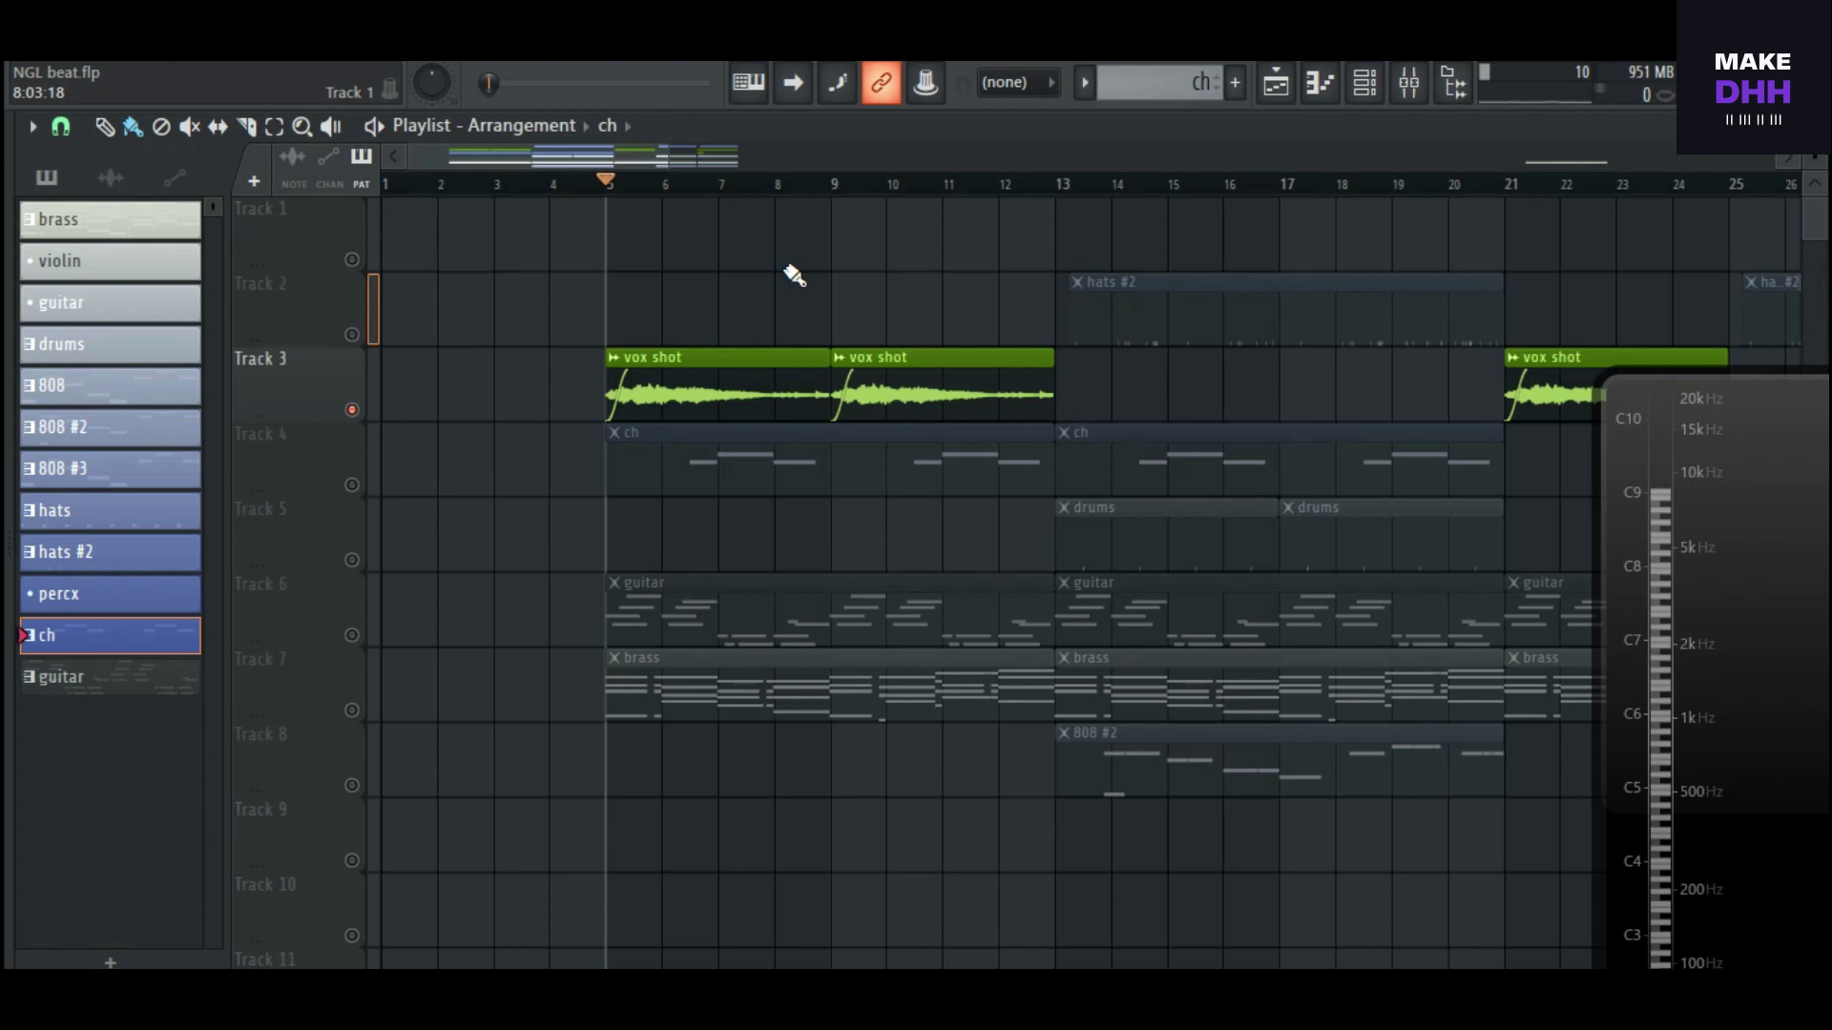
key("space")
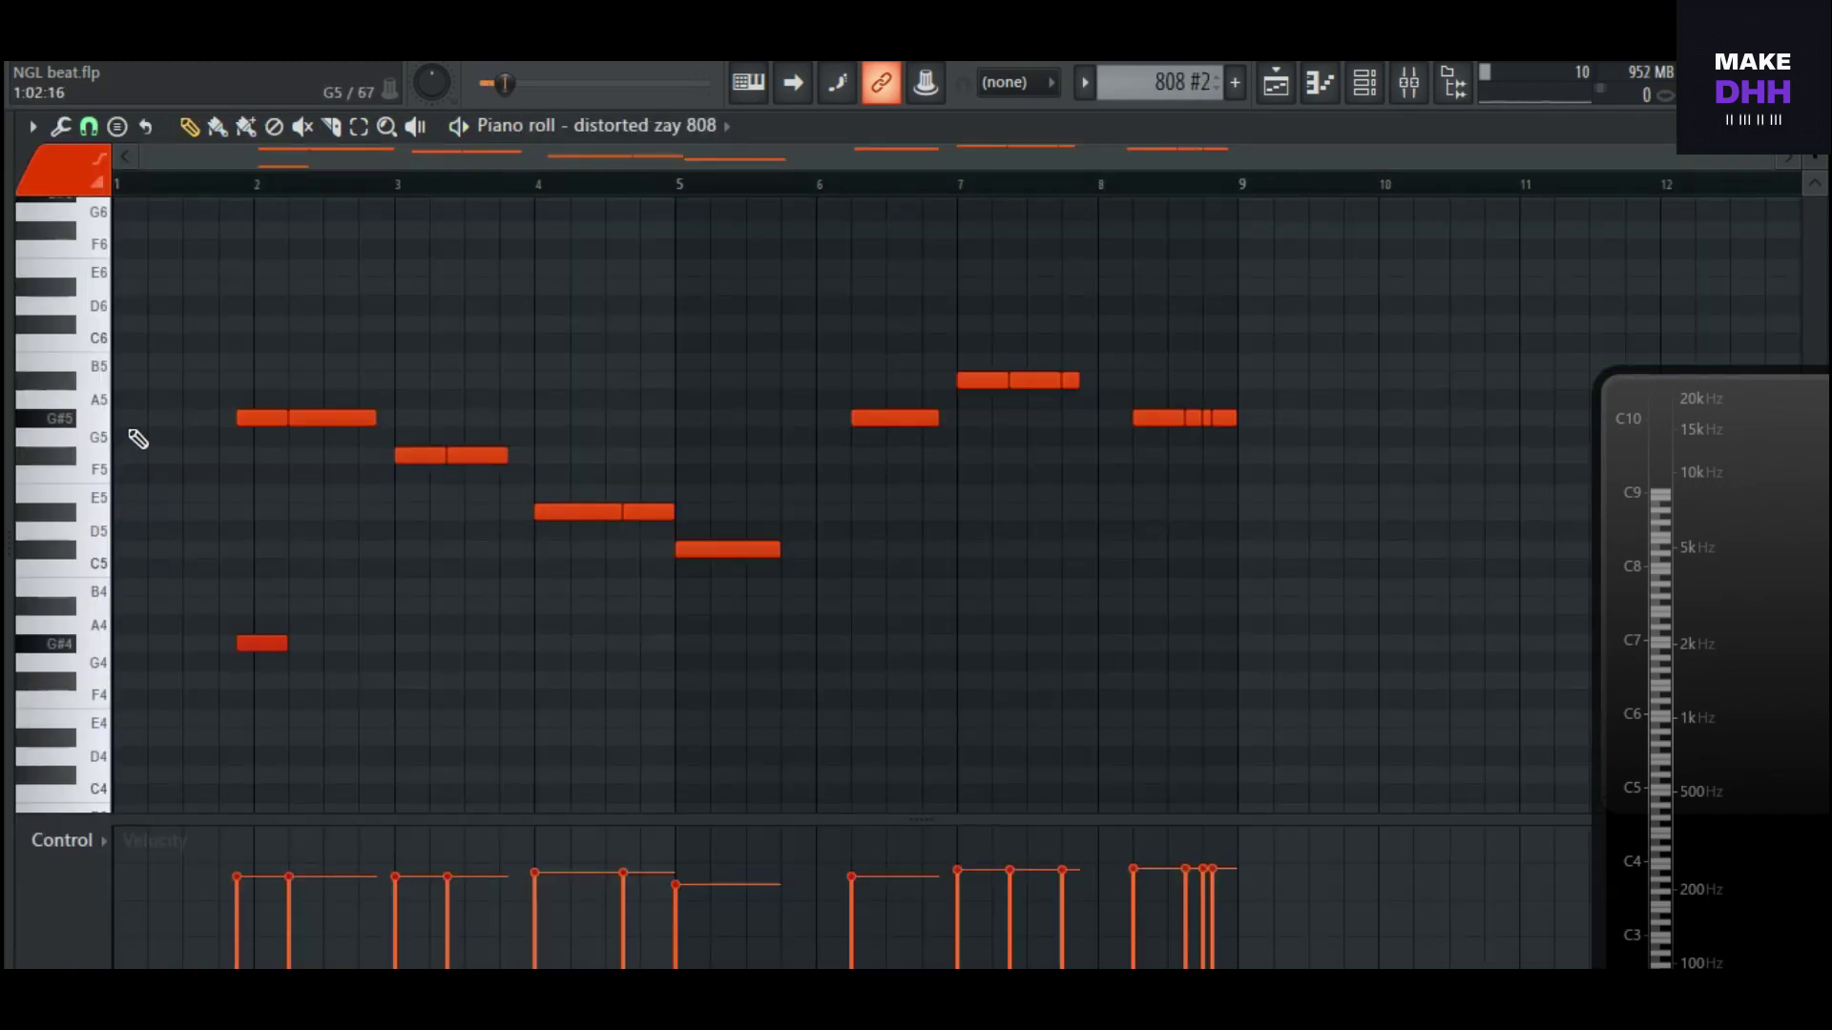
Step: Set the playback position shortly before bar 2 in the 808 #2 pattern and play the overlapping G#4 and G#5 slide notes
scroll(119, 436, "up", 5)
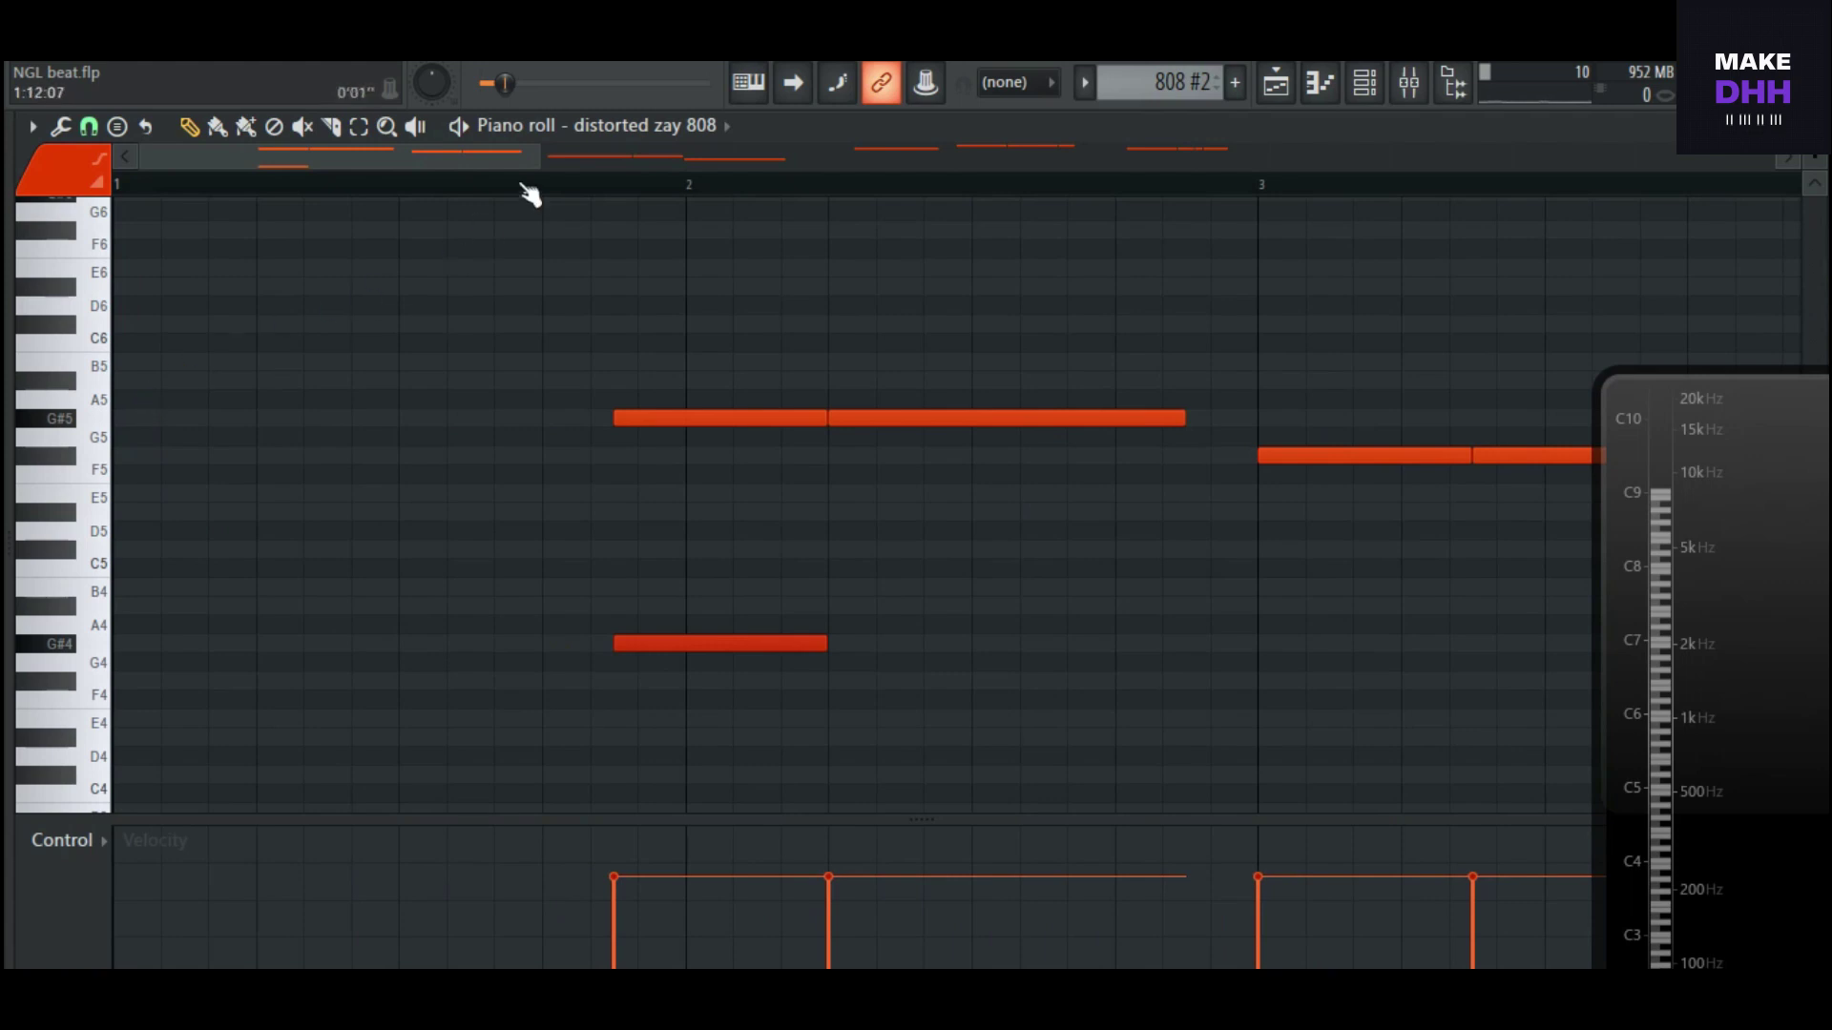
left_click_drag(1815, 157, 1815, 124)
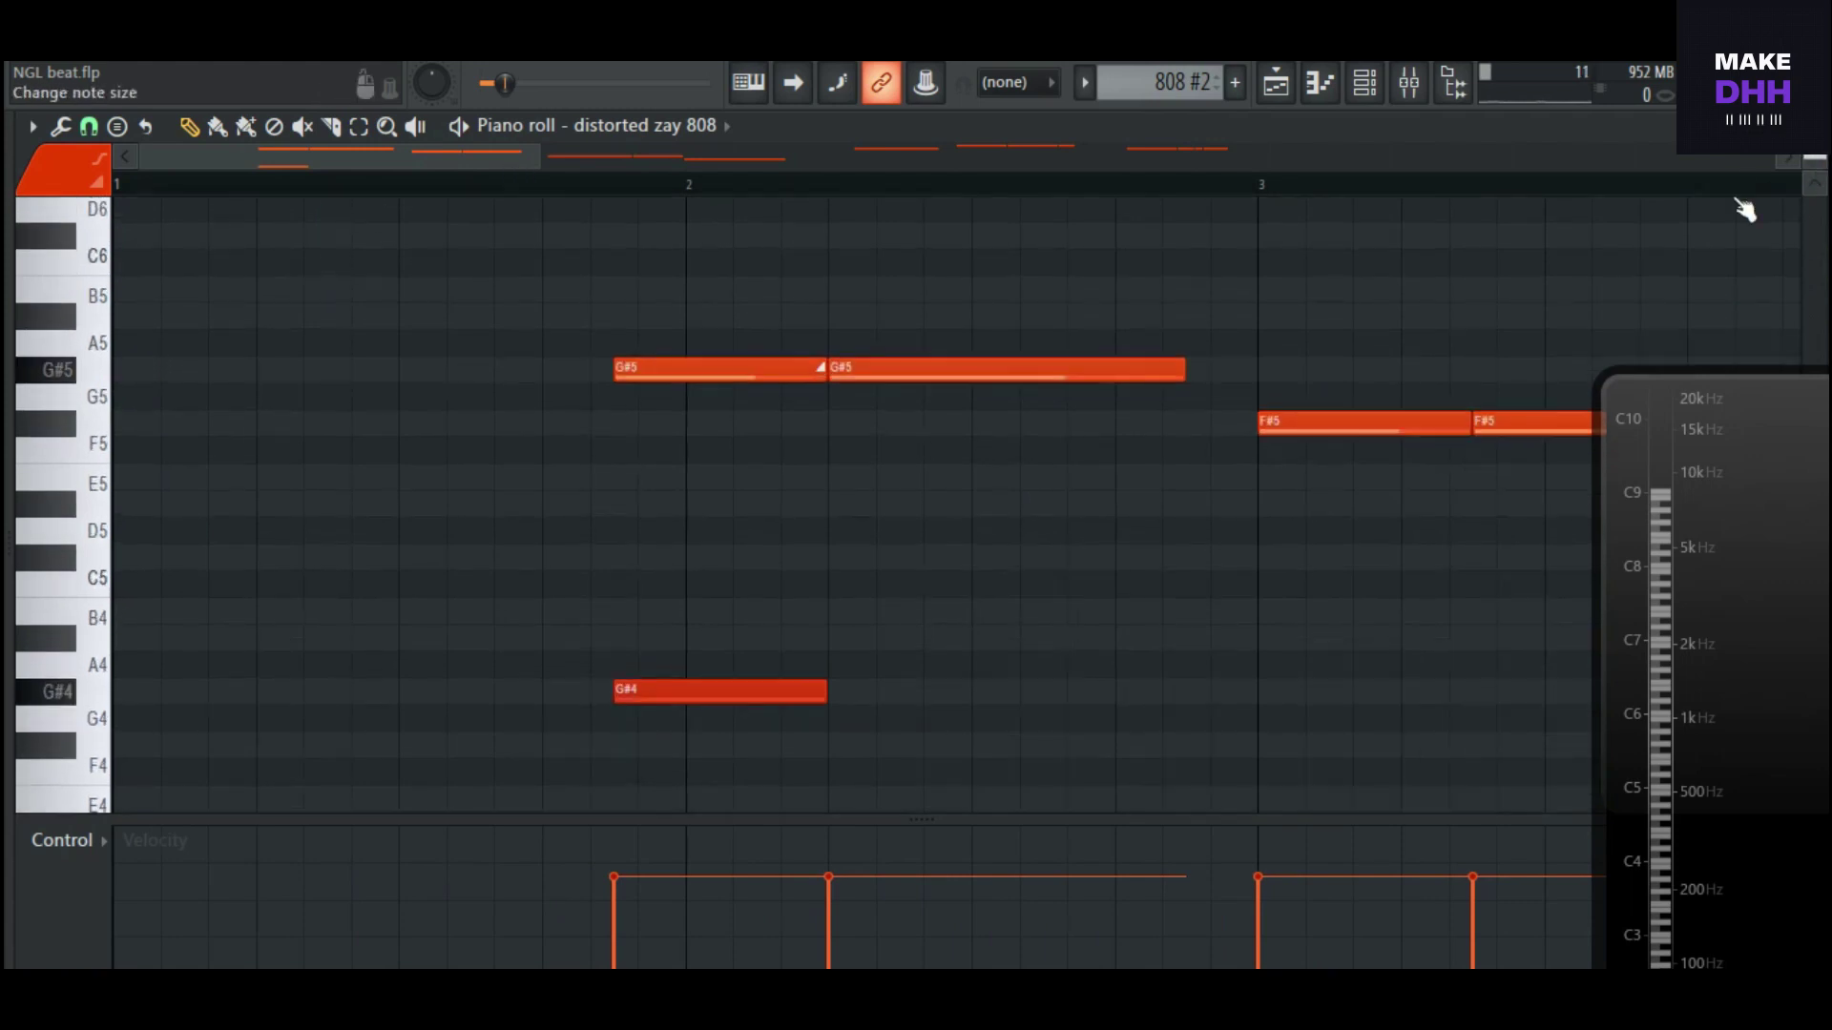
scroll(611, 416, "up", 3)
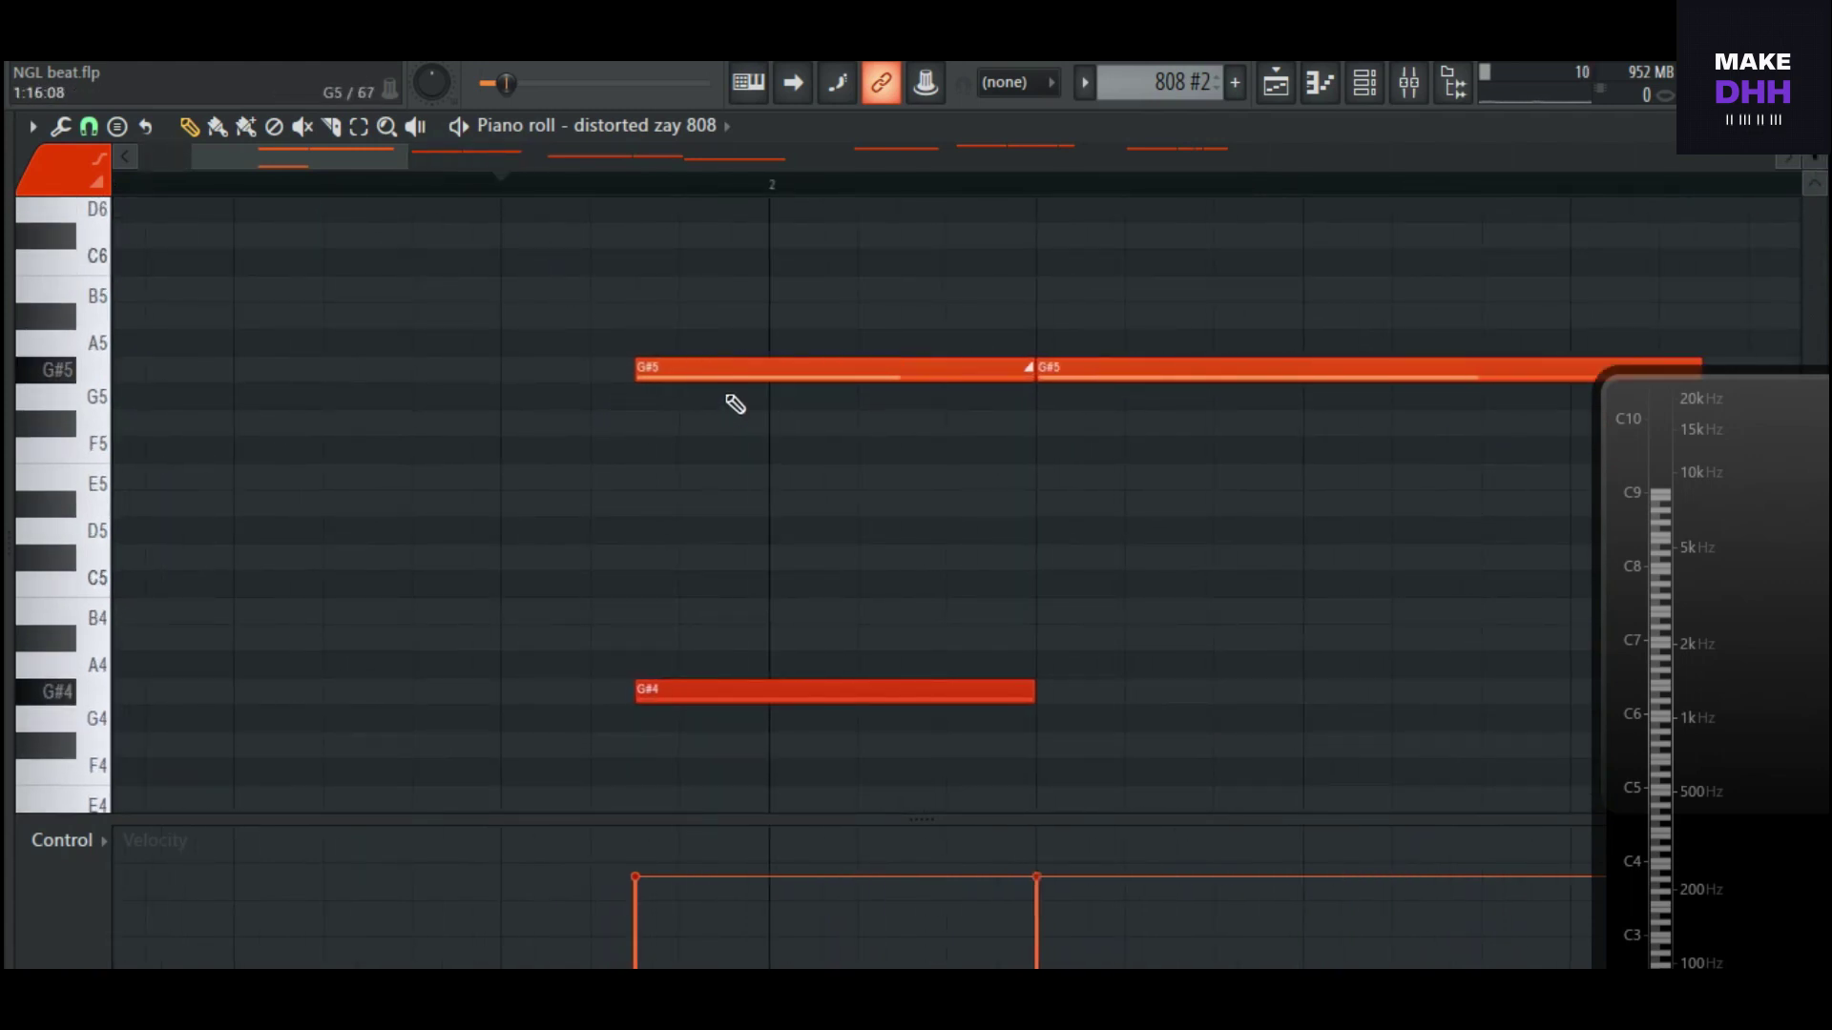
left_click(494, 44)
left_click(500, 186)
key("space")
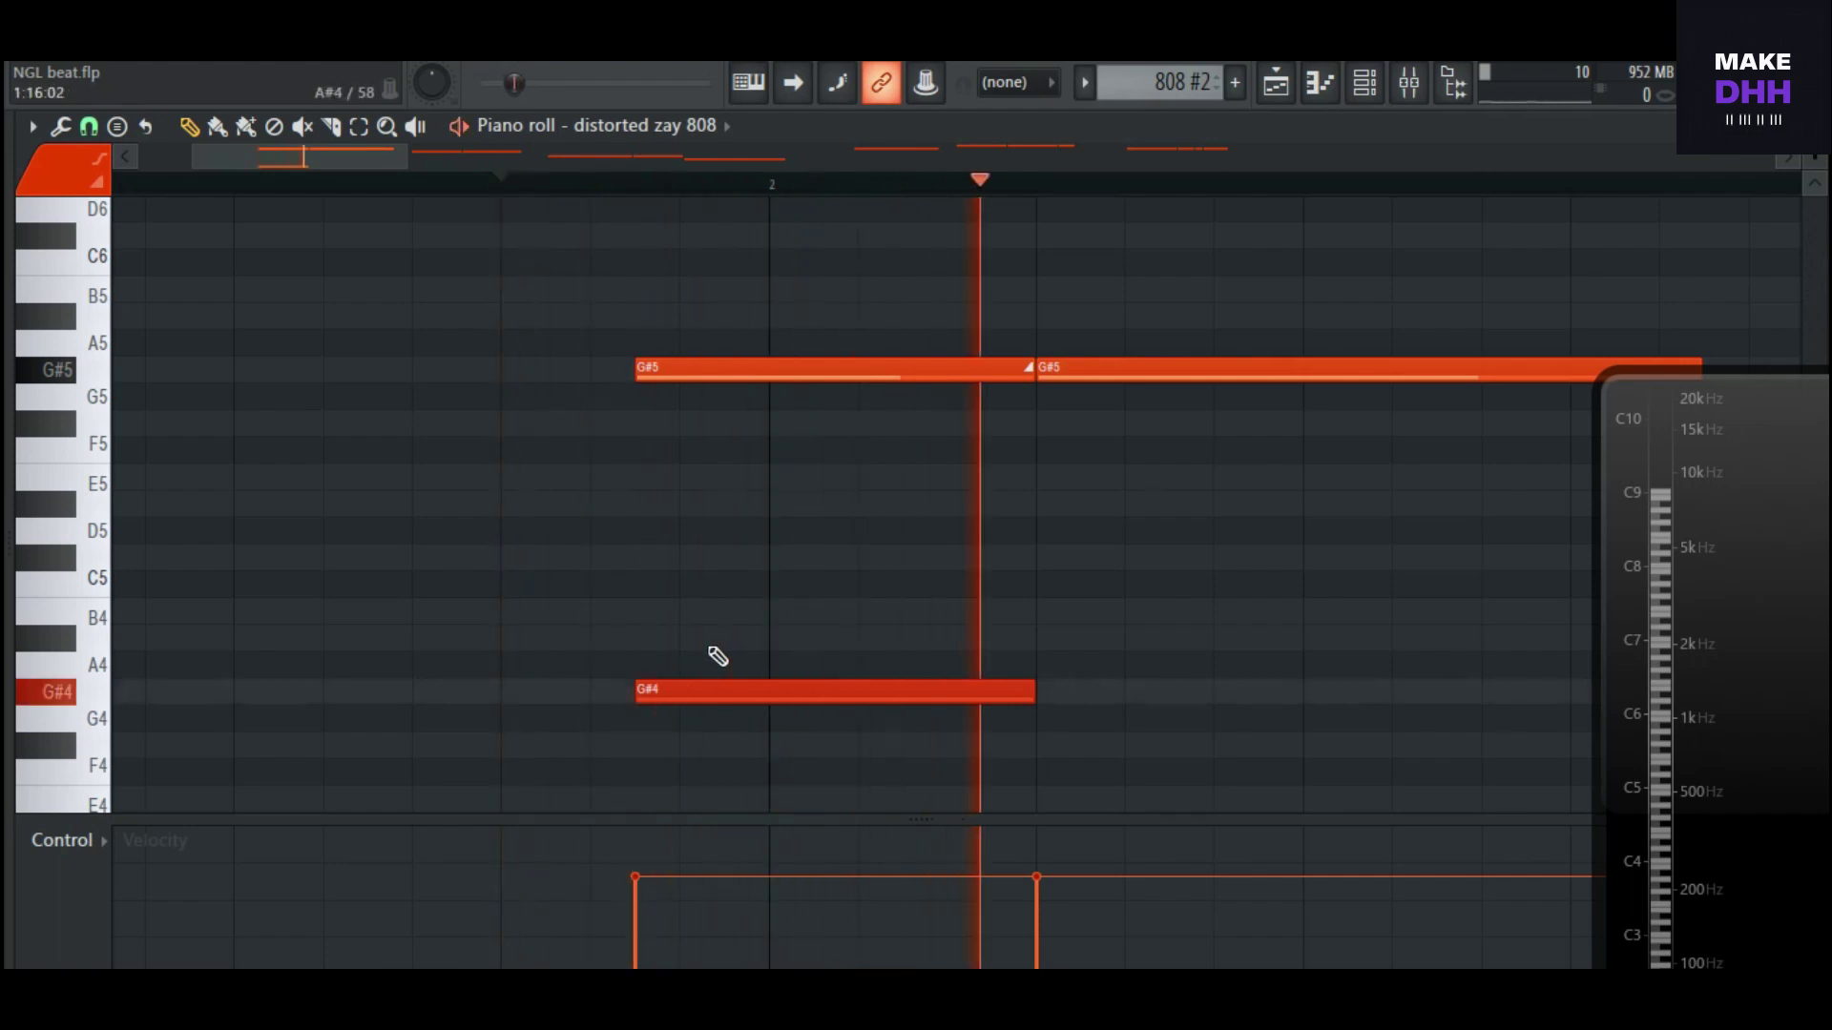
key("space")
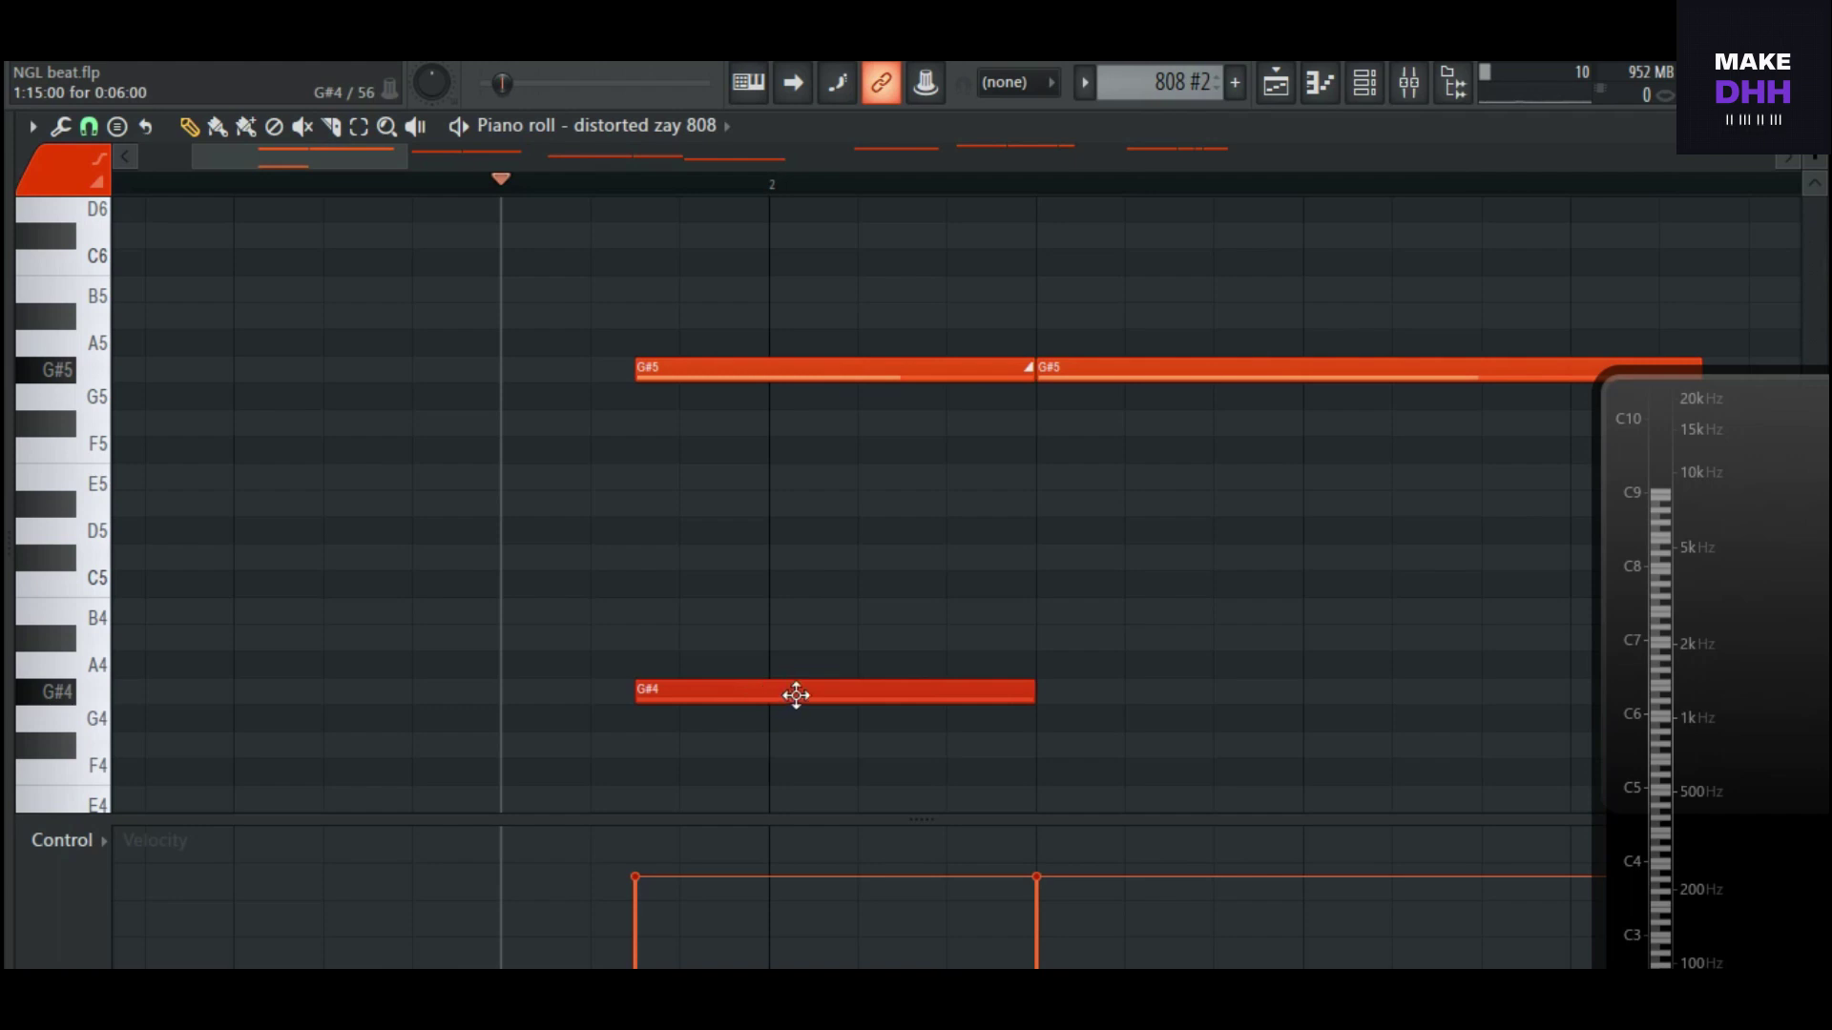
Step: Check the note properties of the G#4 note and the G#5 slide note above it, including the slide option
double_click(796, 694)
left_click(1085, 315)
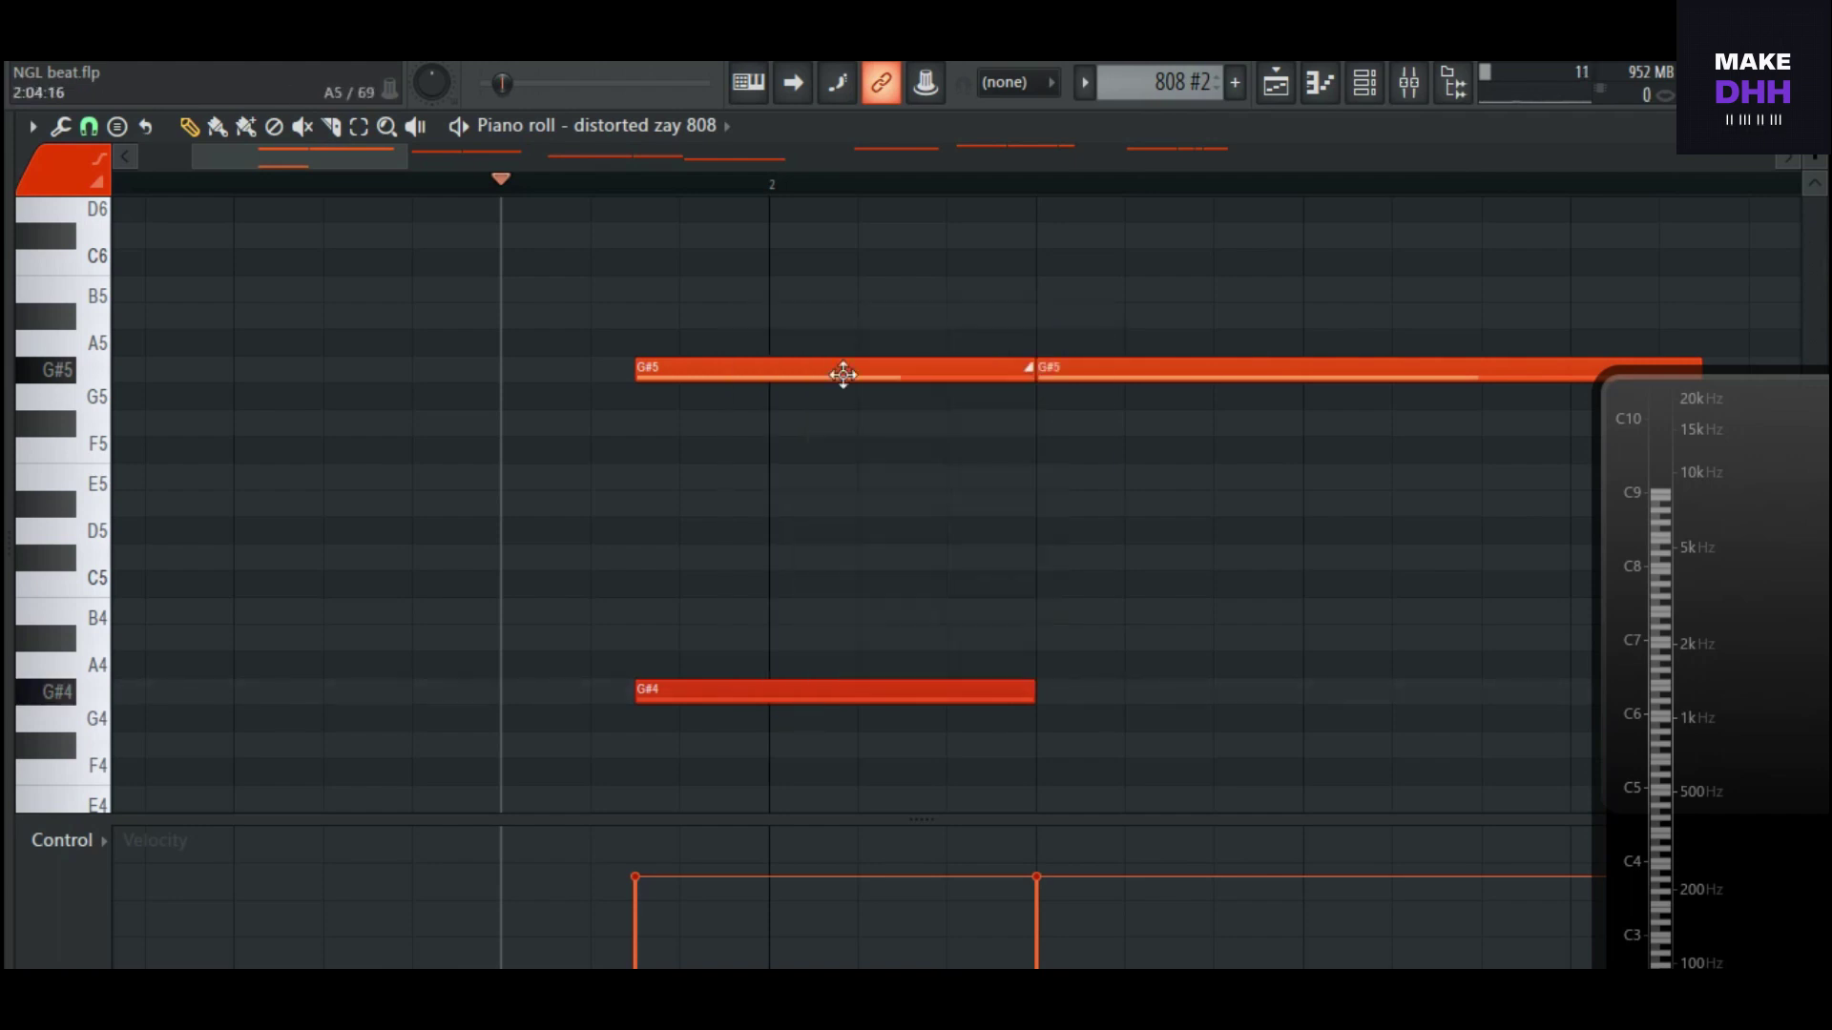
double_click(820, 374)
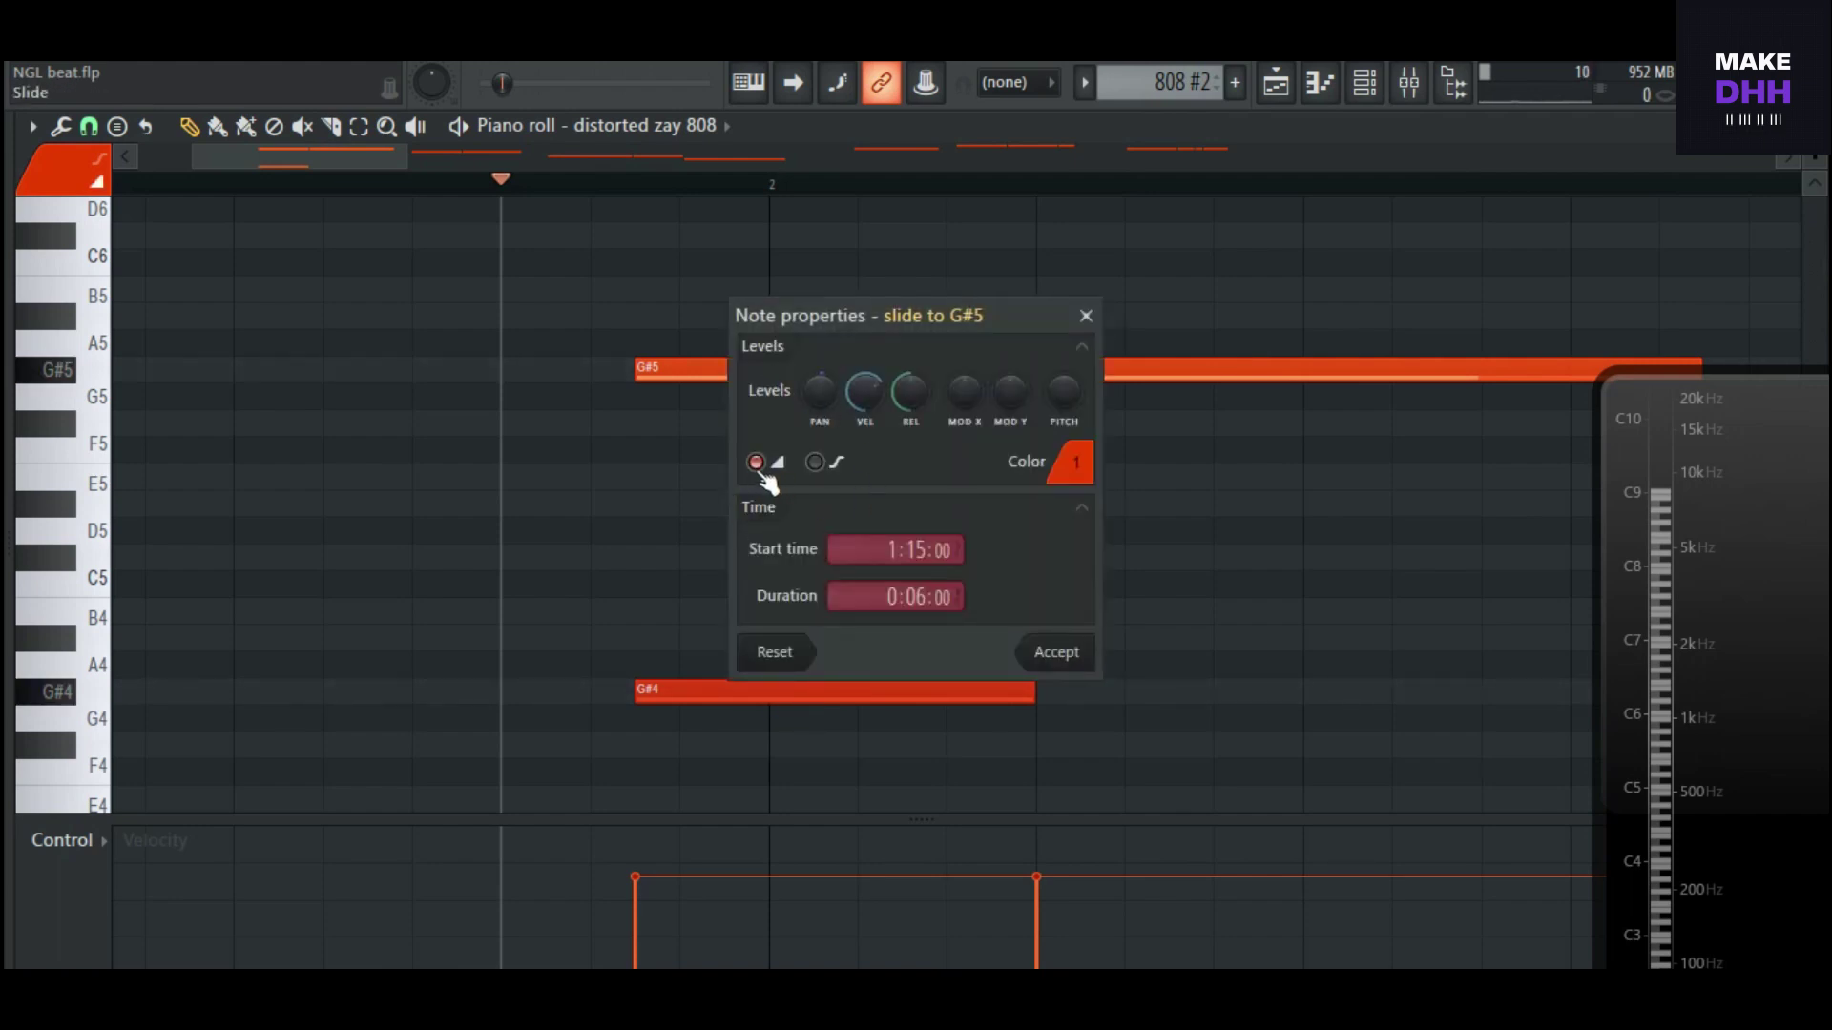
left_click(1086, 315)
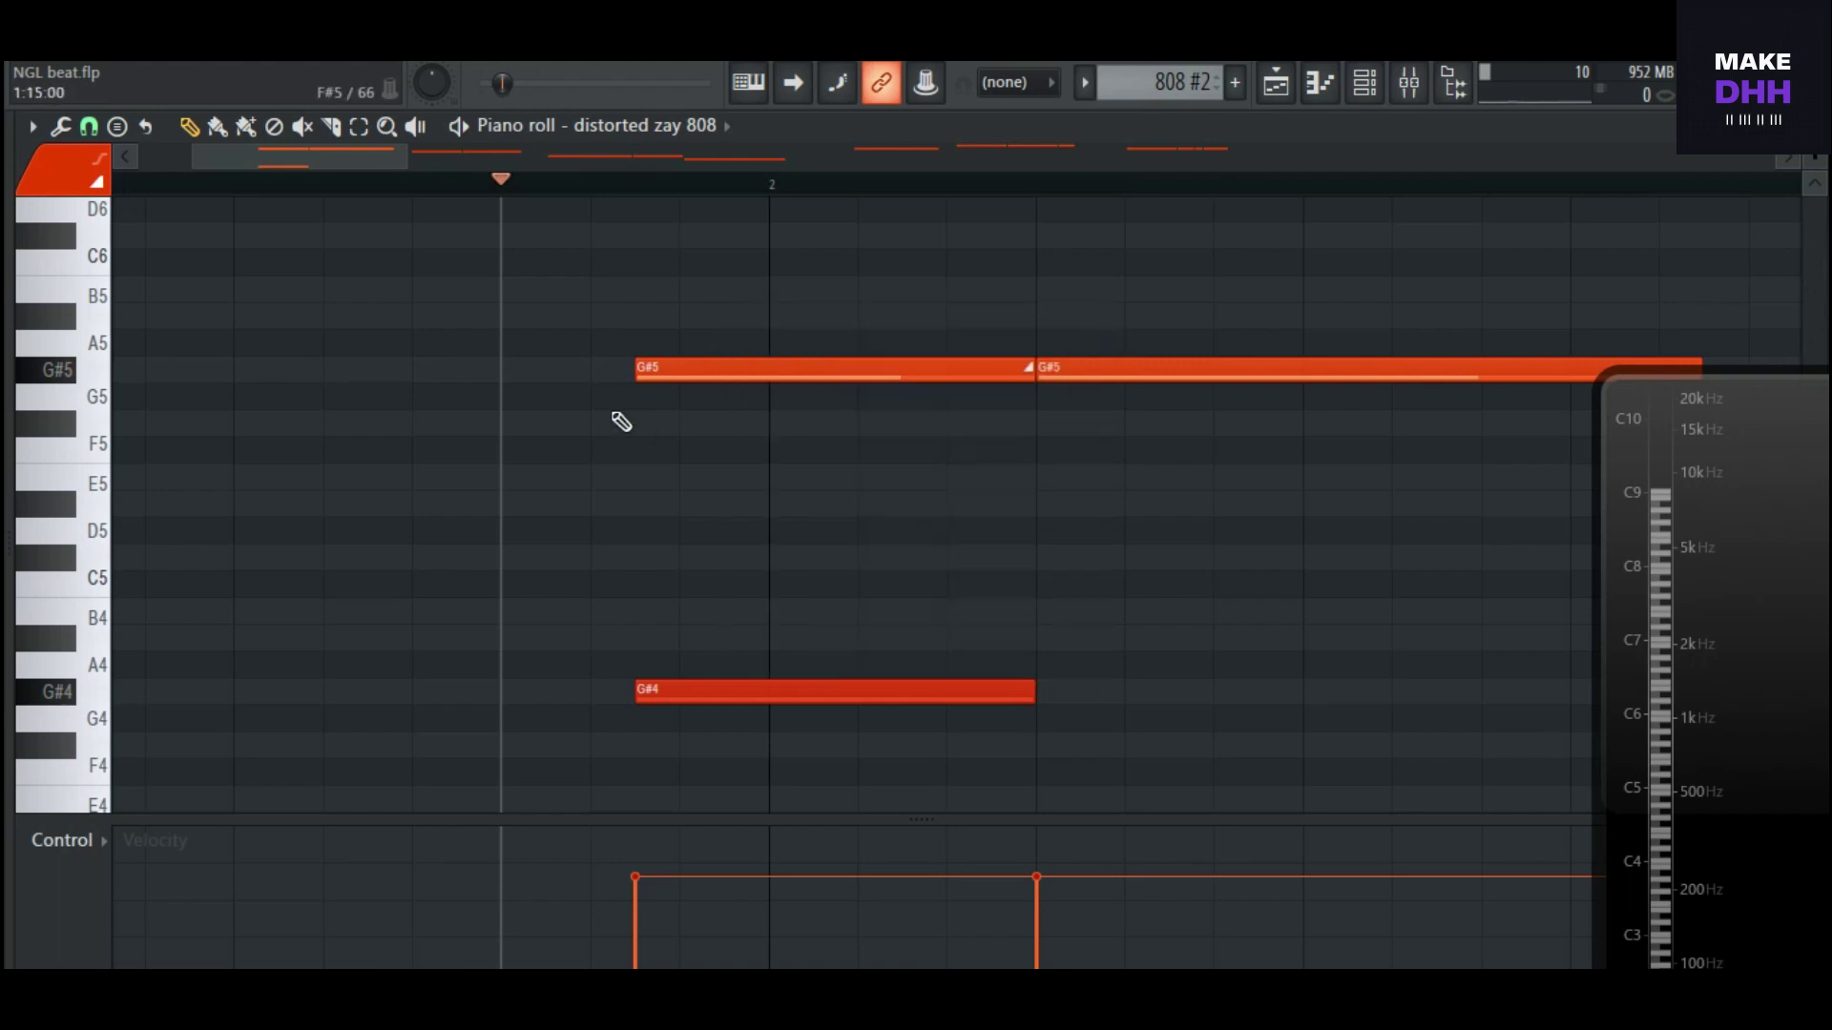
Step: Select the G#4 note and the G#5 slide note in turn to compare their velocities, and clear the selection
left_click_drag(782, 546, 786, 740)
left_click(787, 740)
left_click_drag(793, 654, 795, 758)
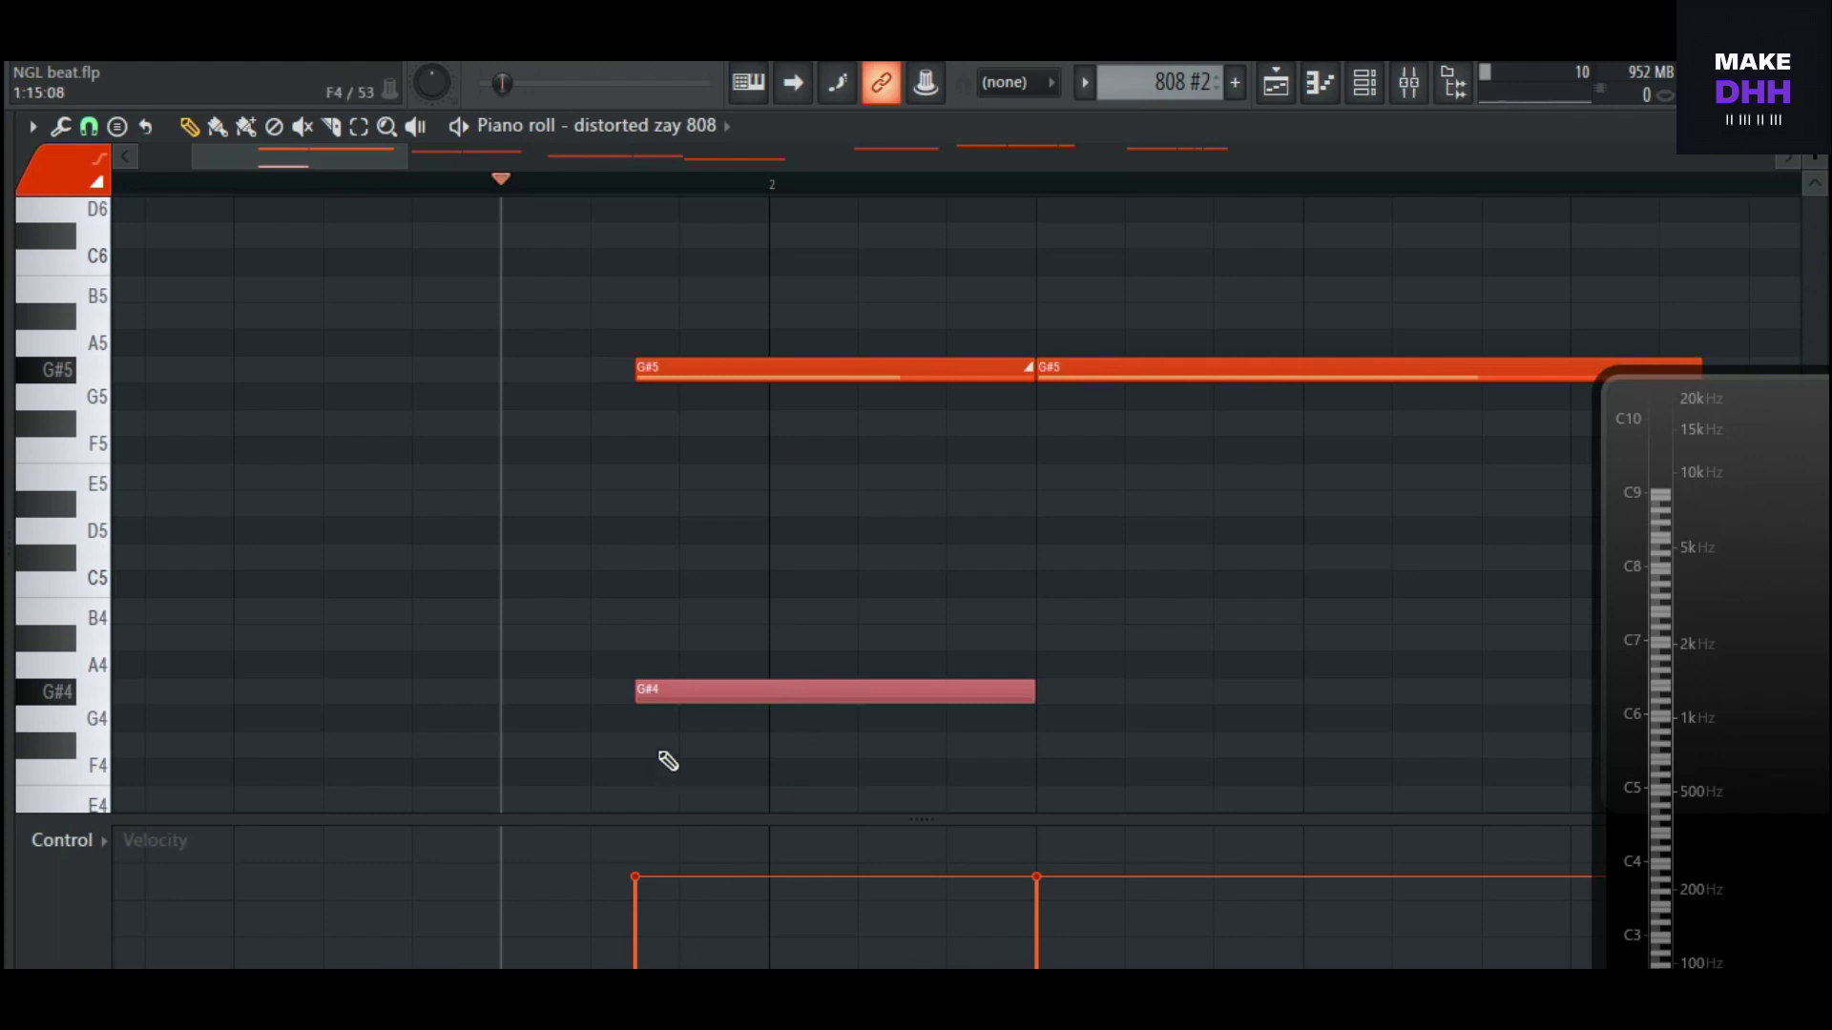
left_click_drag(804, 340, 792, 491)
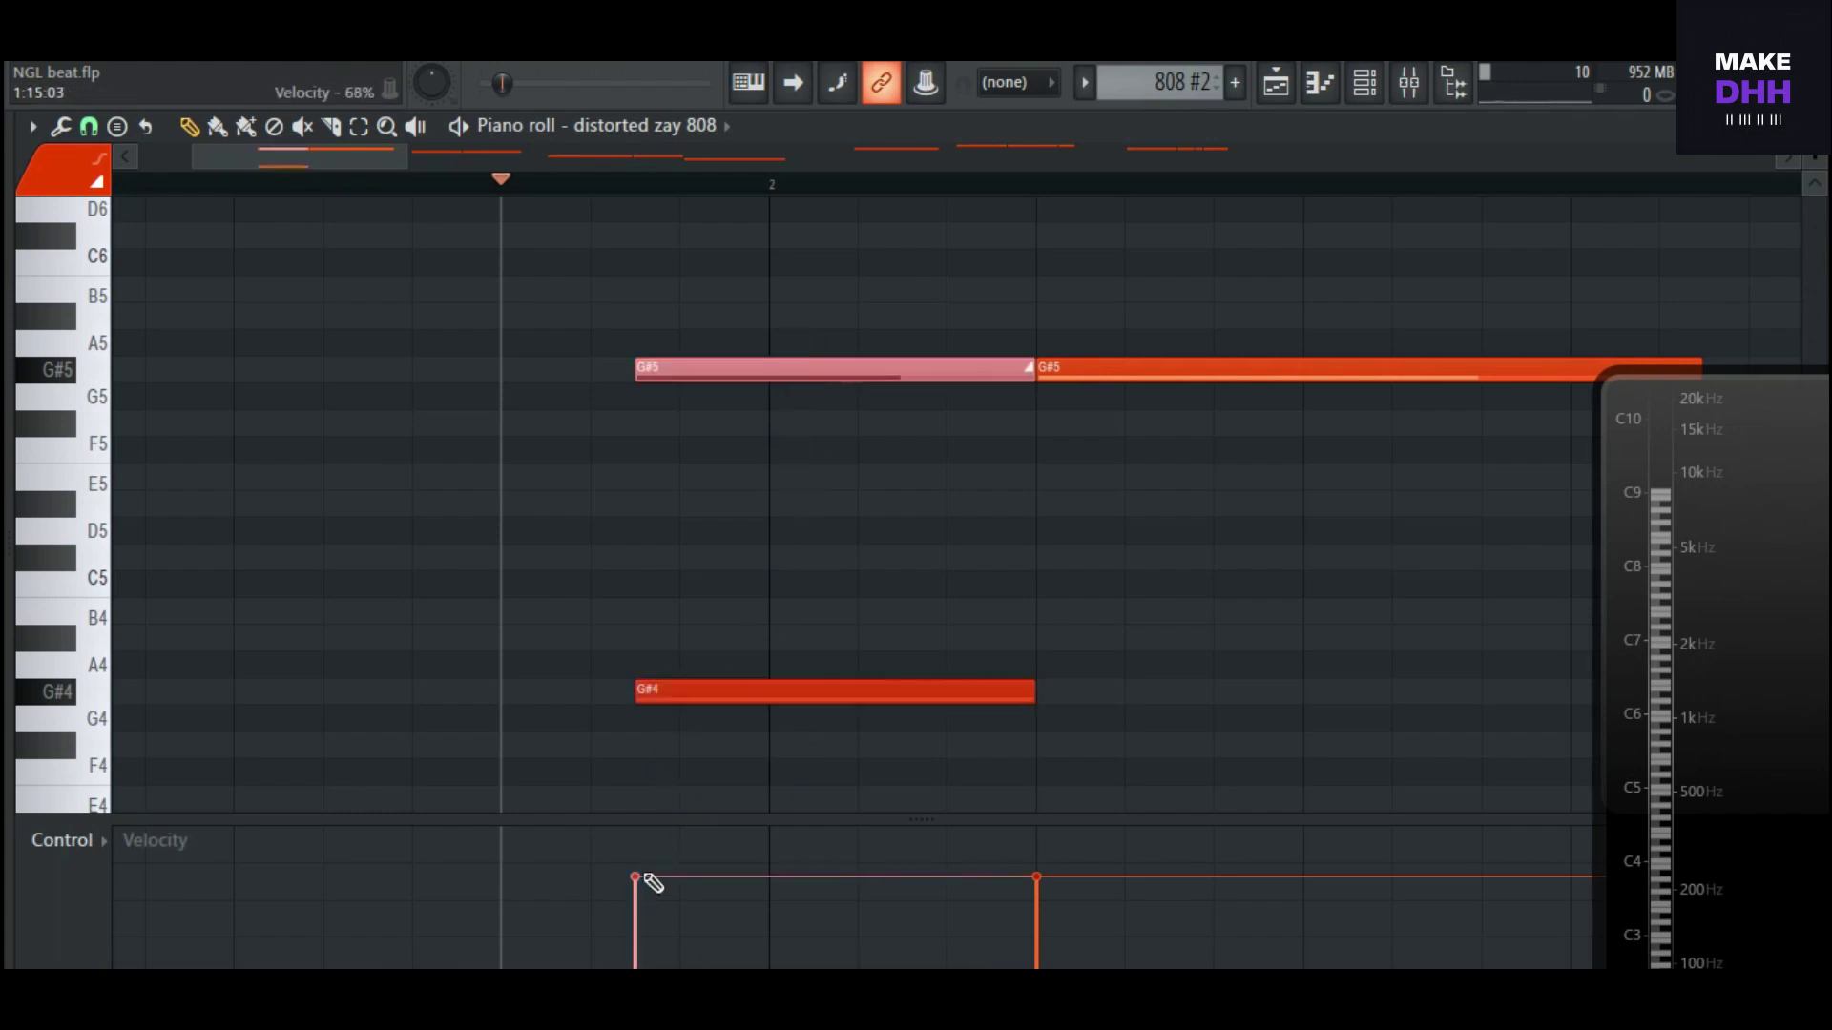
left_click(741, 581, "ctrl")
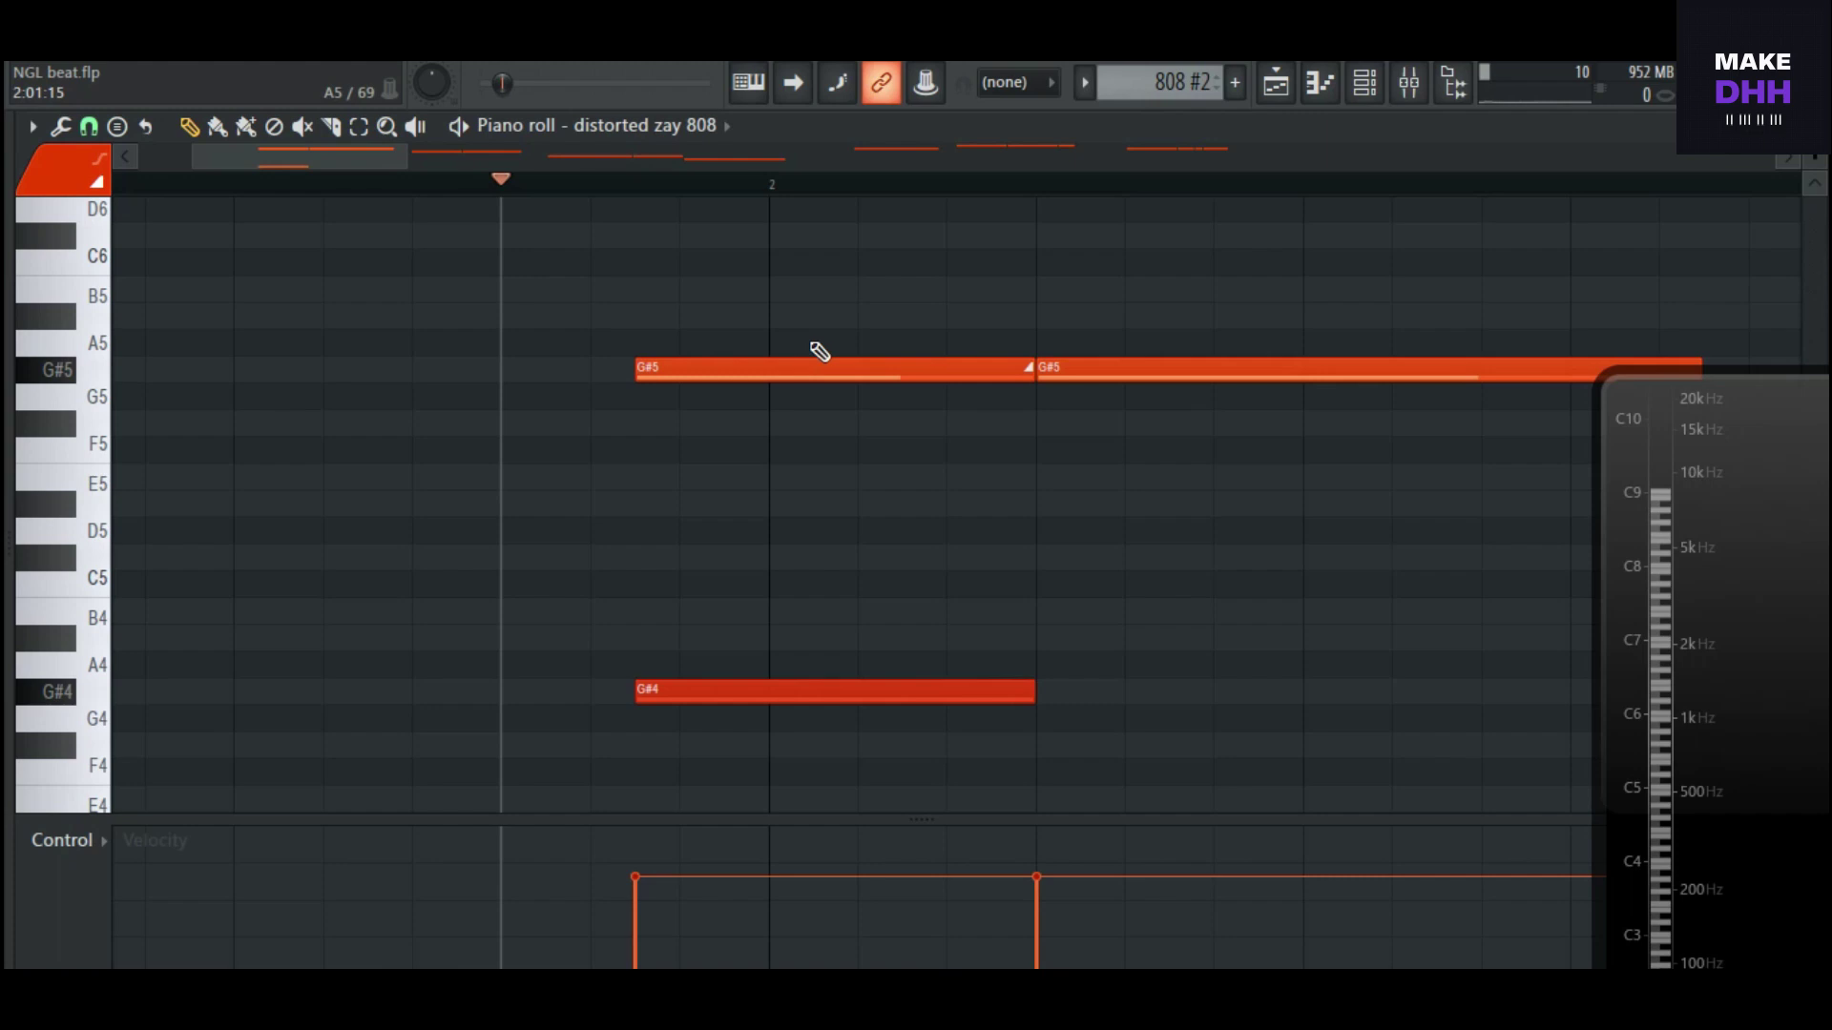
Step: Select the G#4 note before bar 2 and raise its velocity to about the level of the G#5 slide note
scroll(840, 521, "down", 1)
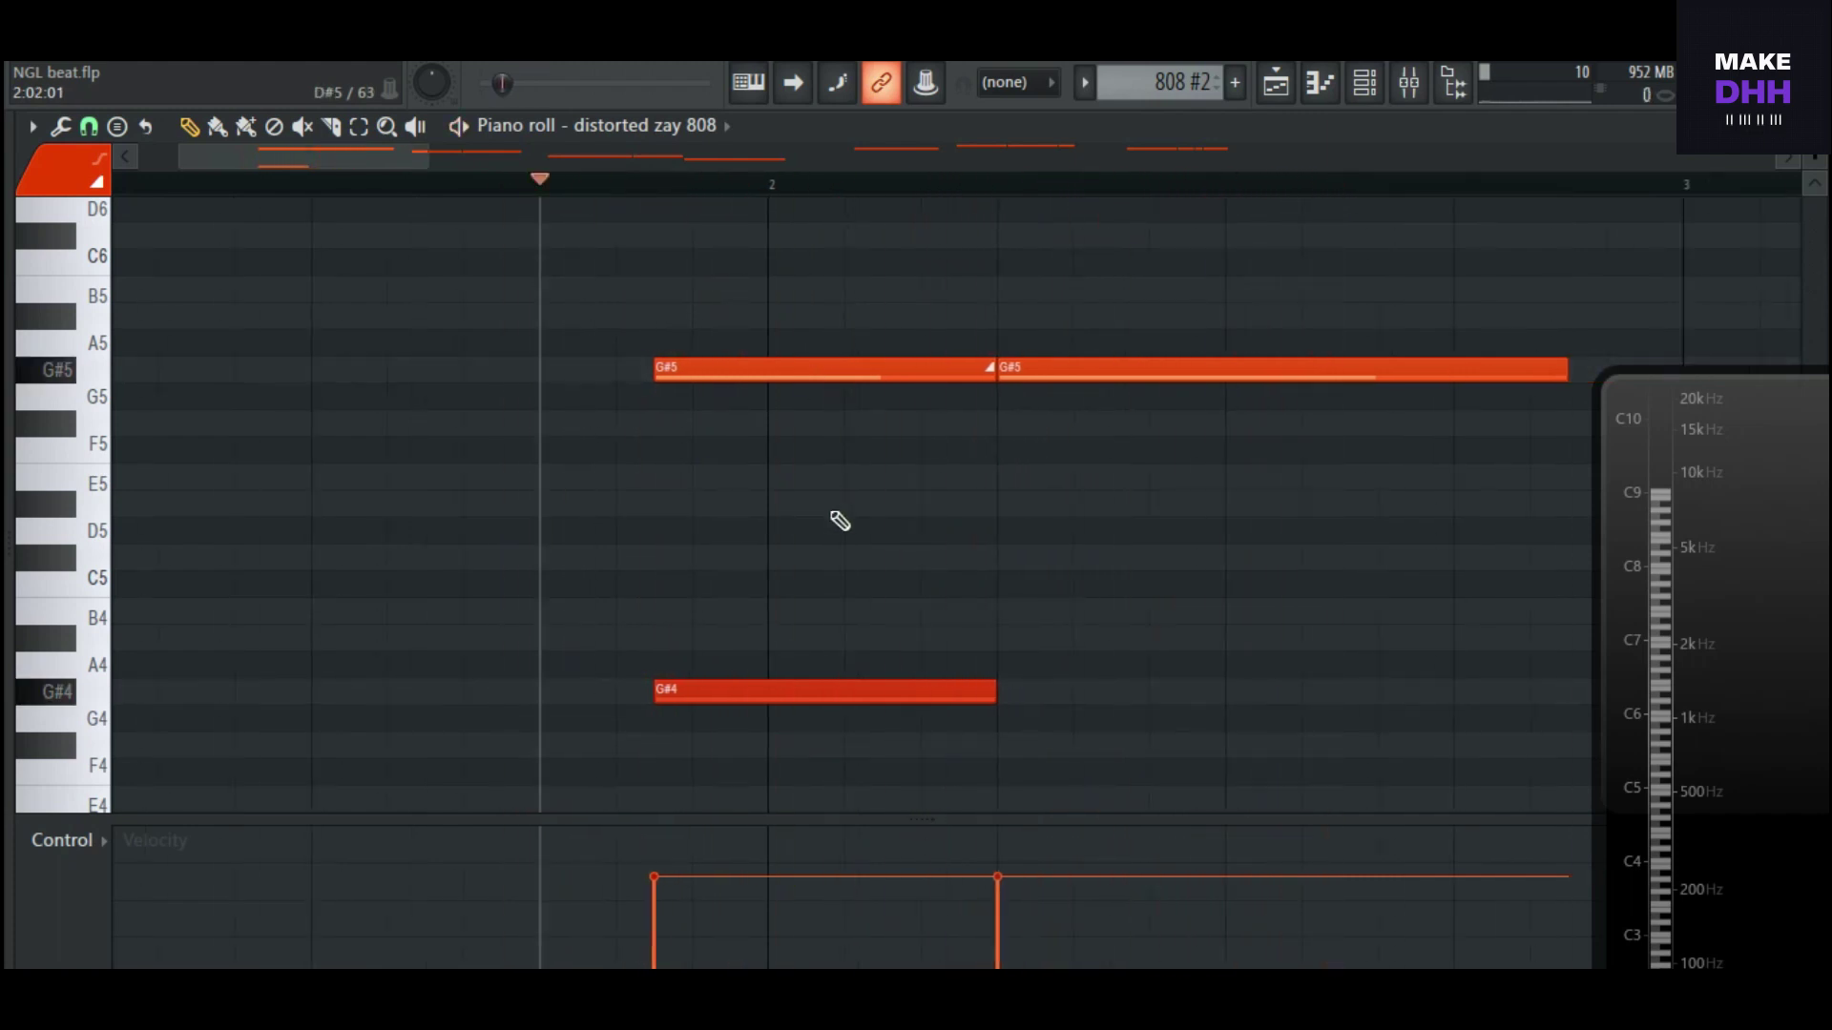
left_click_drag(840, 521, 820, 767)
scroll(838, 759, "up", 12)
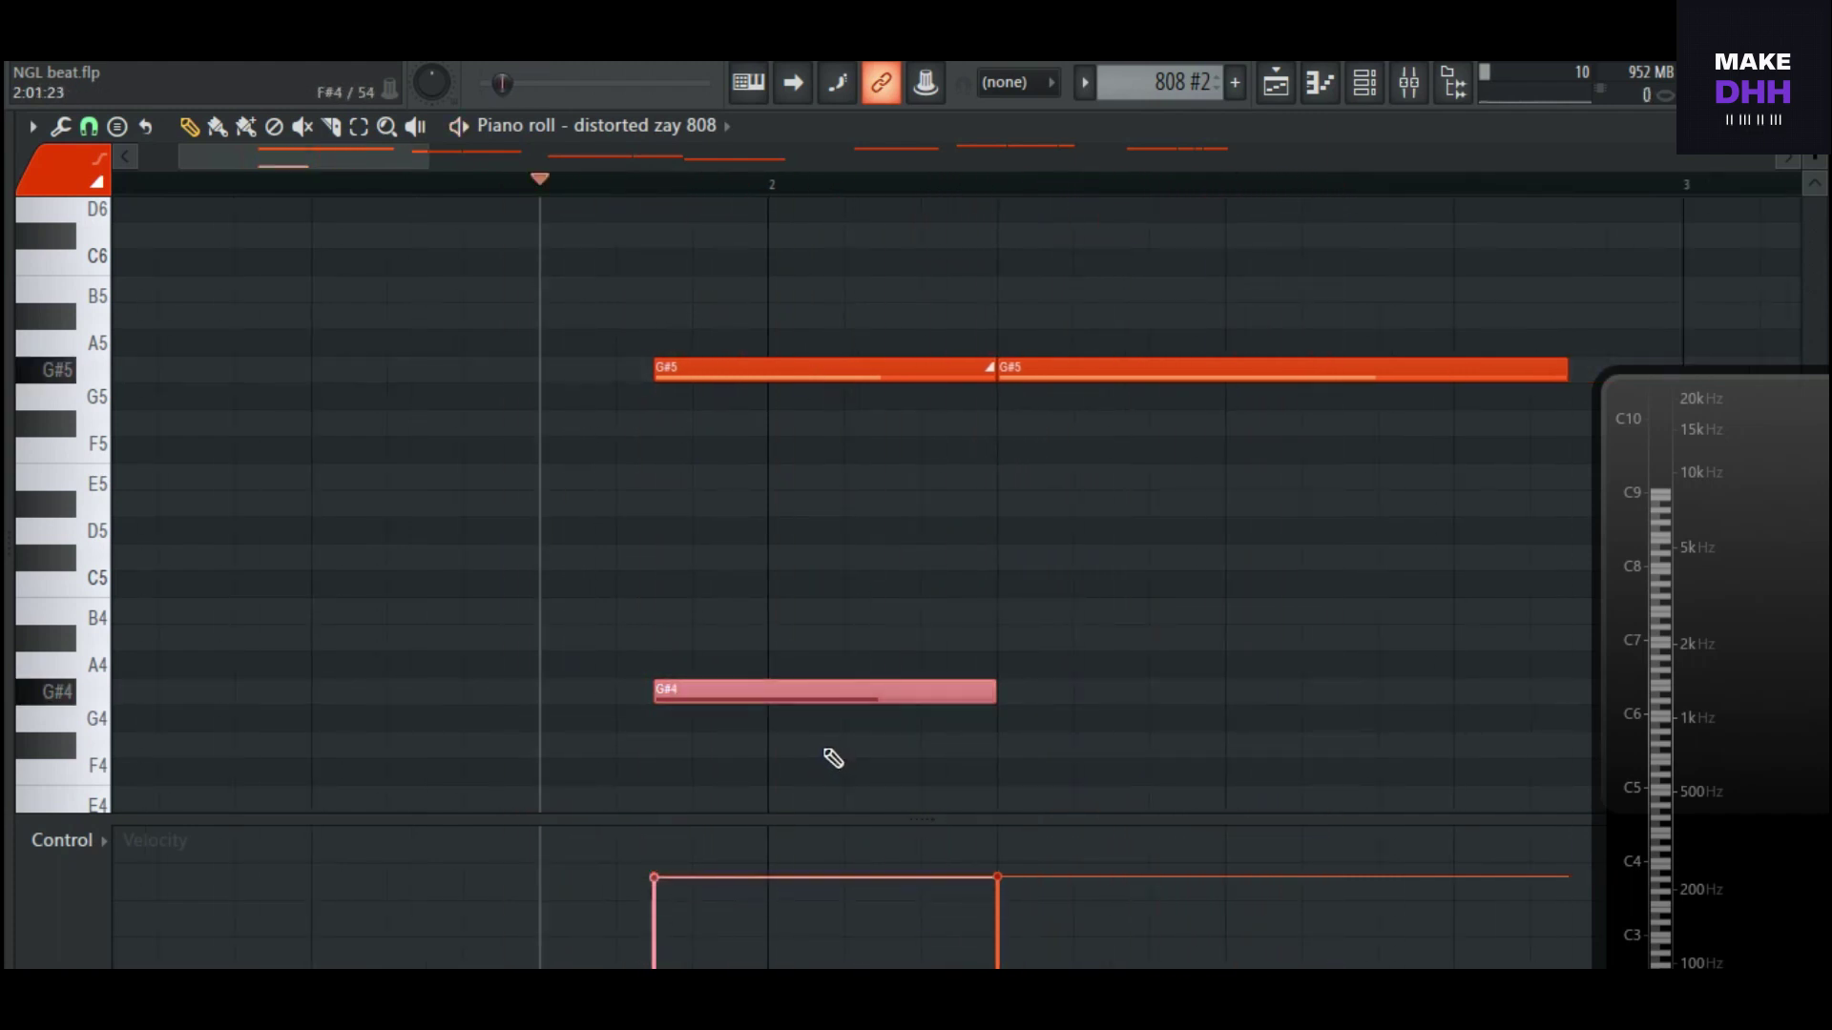
Step: Play the G#4 and G#5 slide notes before bar 2, followed by the full 808 #2 pattern
key("space")
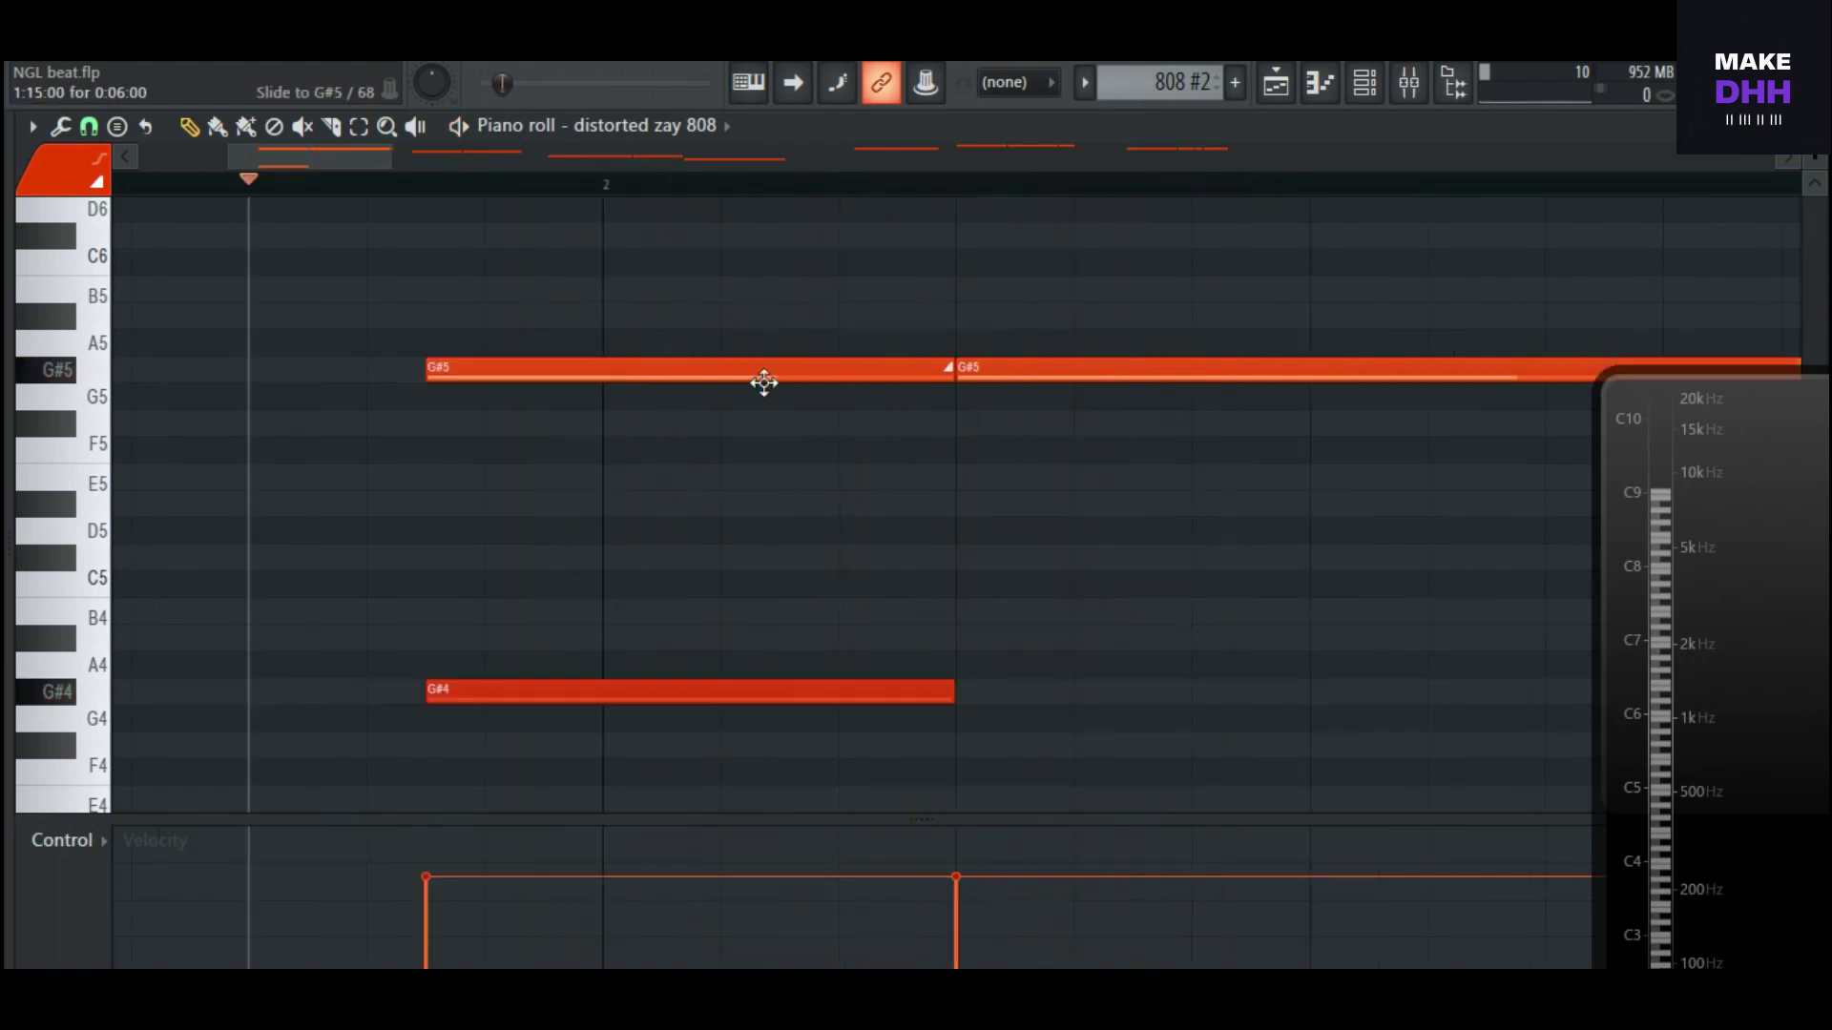
scroll(630, 225, "down", 5)
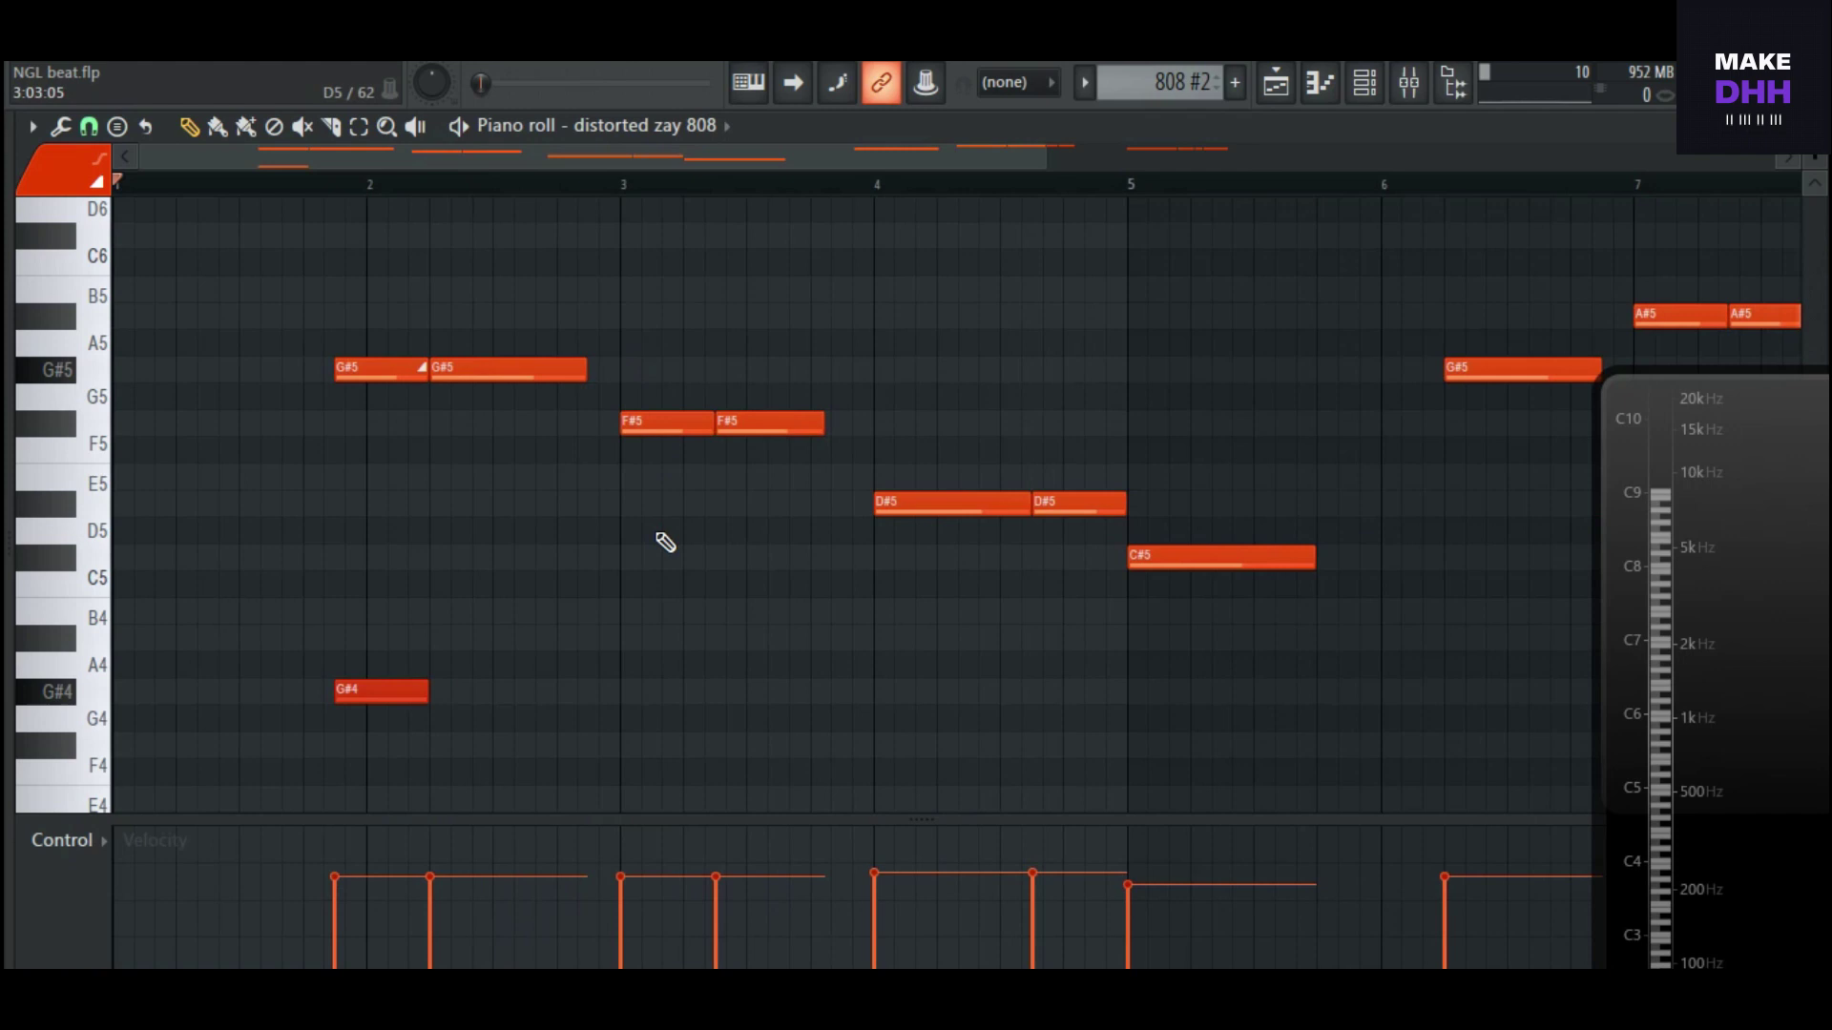
scroll(666, 542, "down", 3)
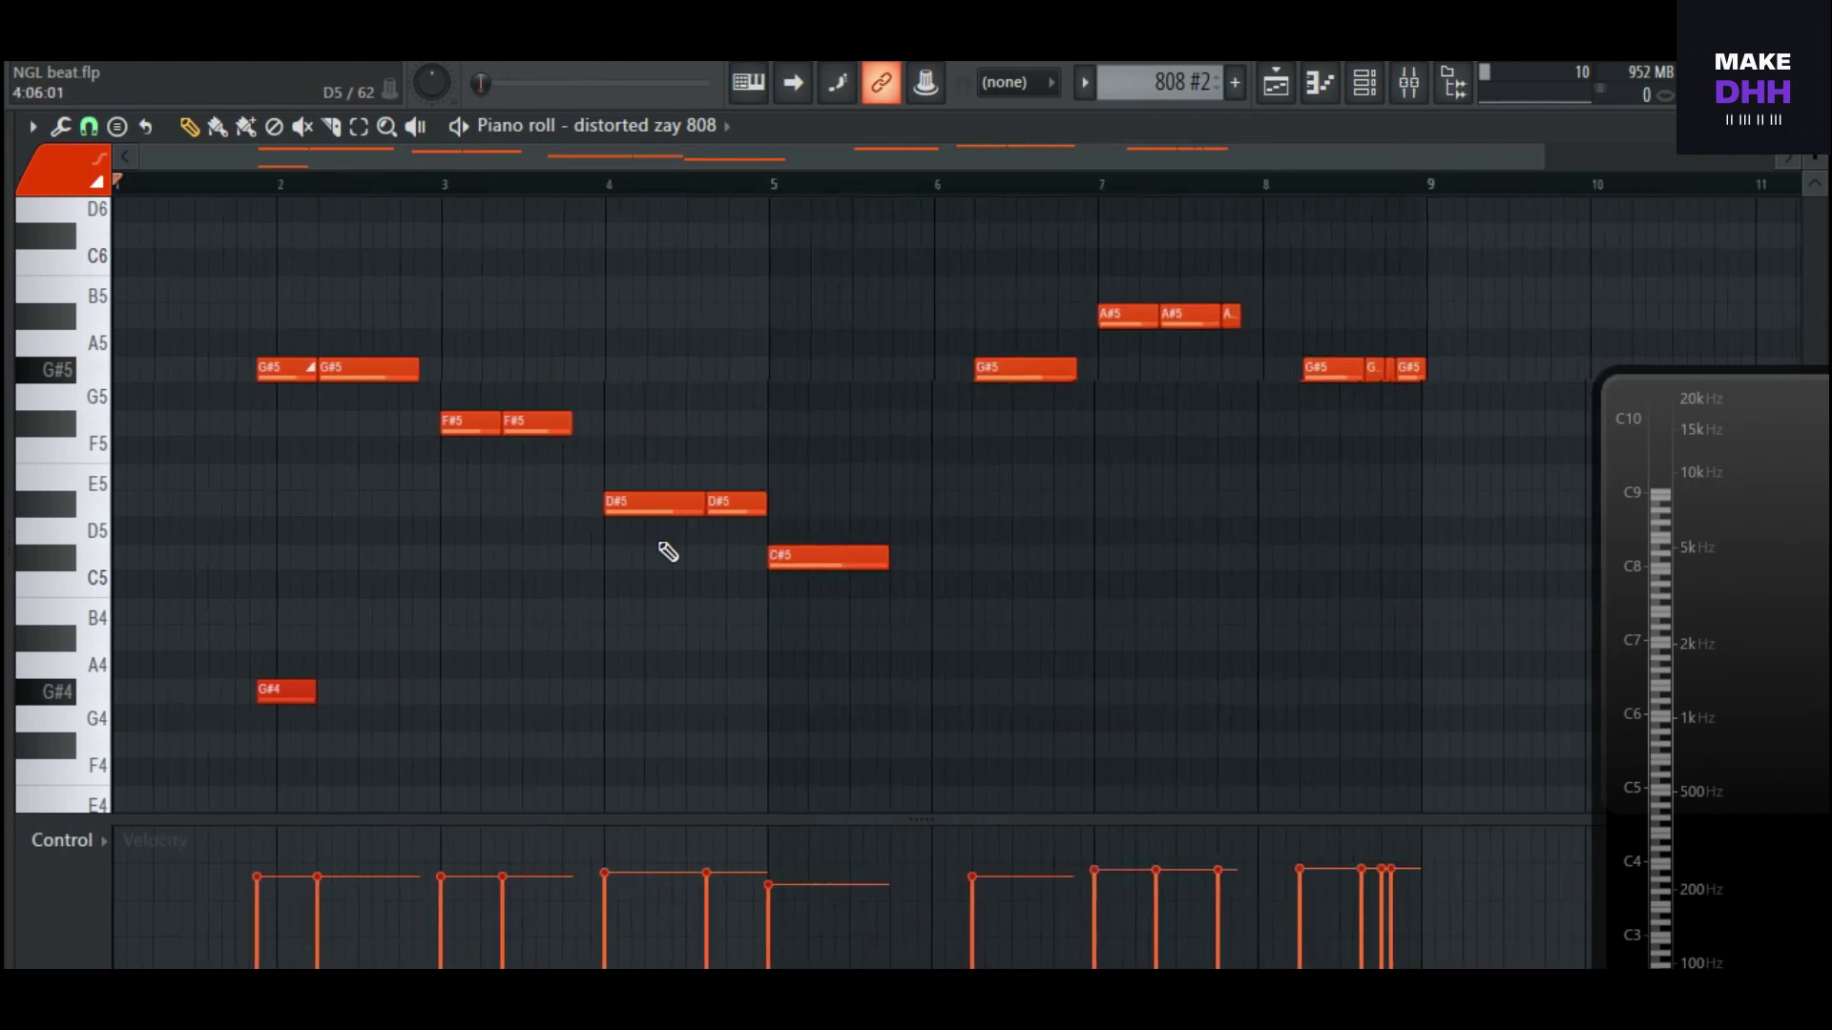
key("space")
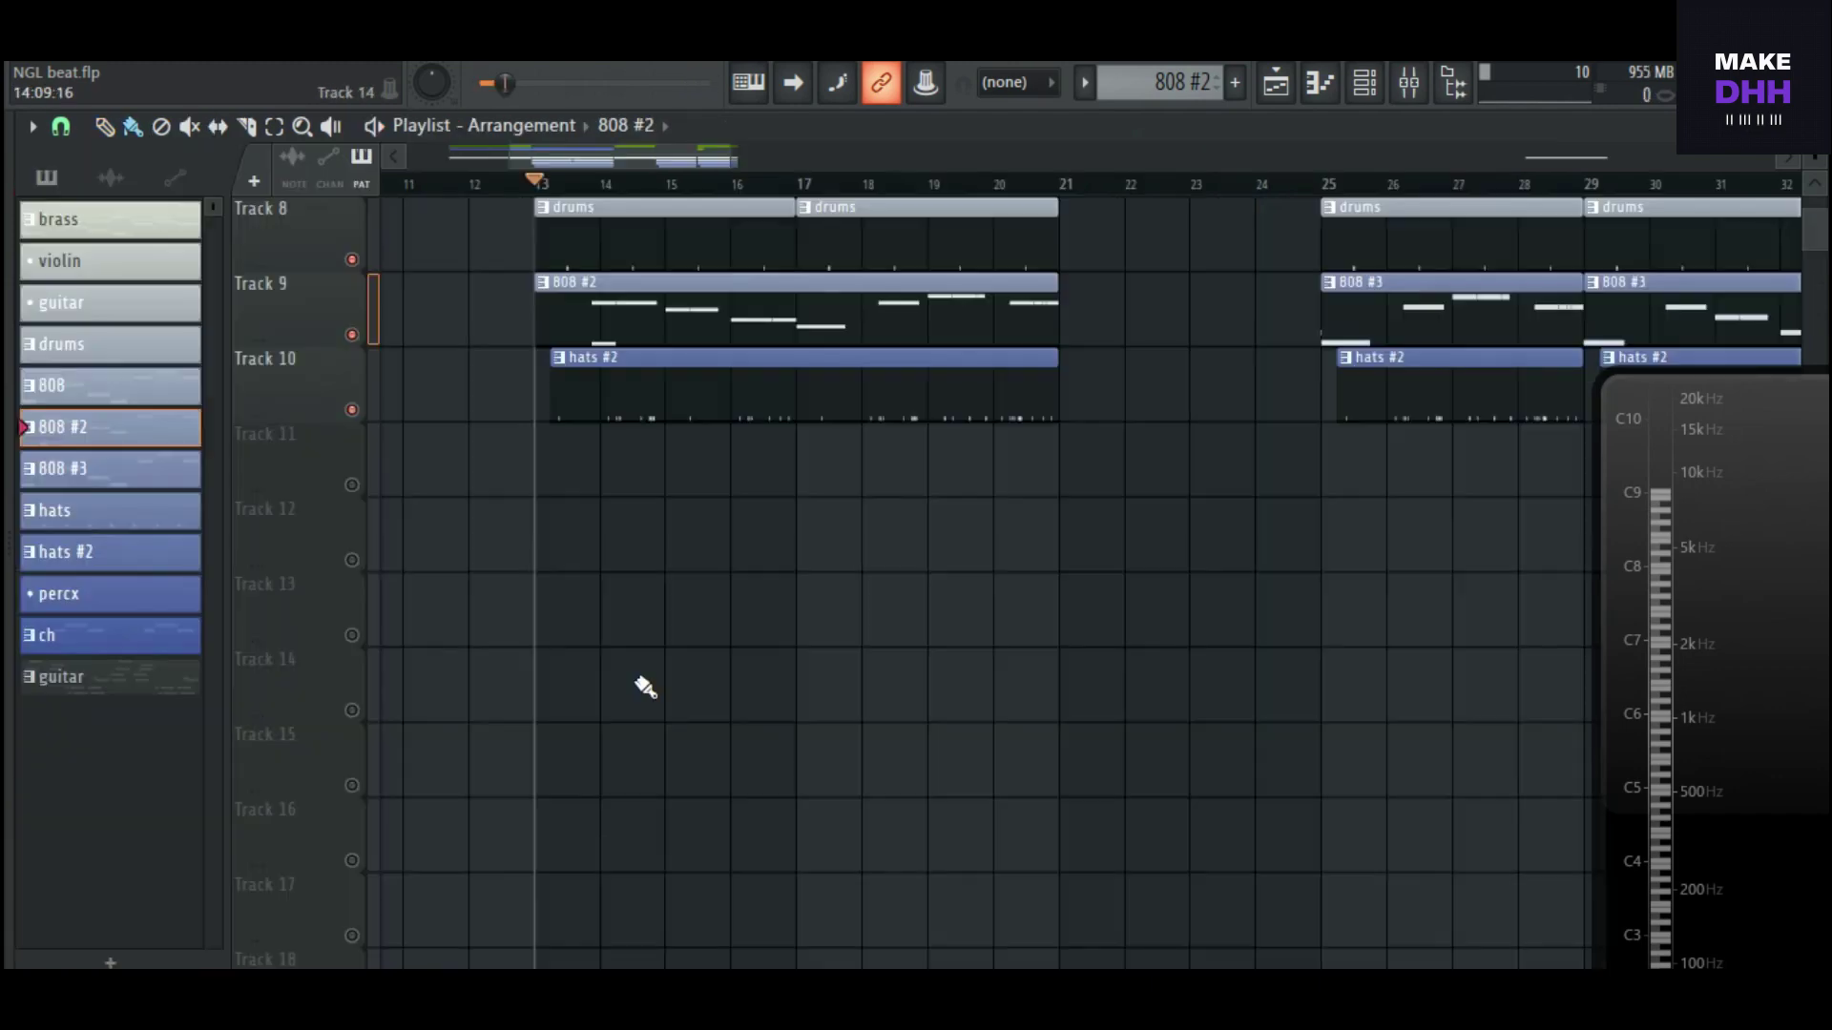
Step: Open the hats #2 pattern's notes, view the PERC (Space Cadet) and Spotlight Rim channels, and return to the playlist for playback
scroll(642, 687, "up", 2)
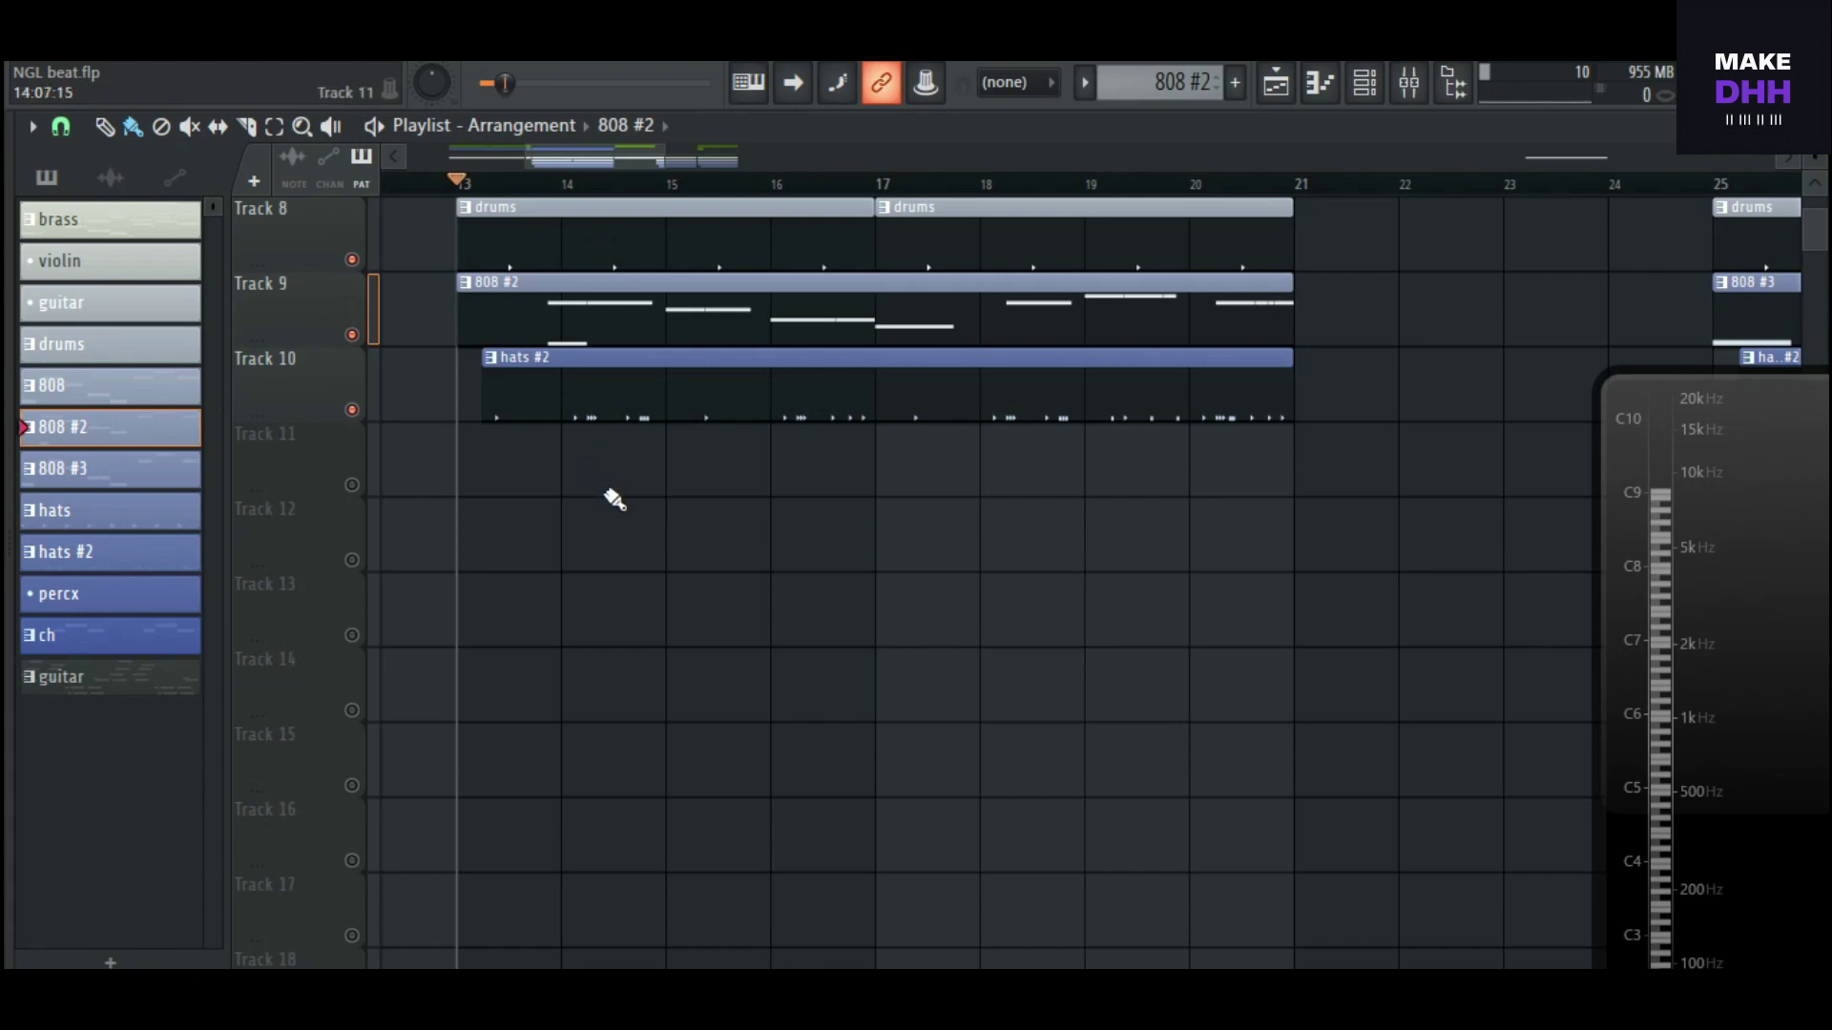
double_click(709, 404)
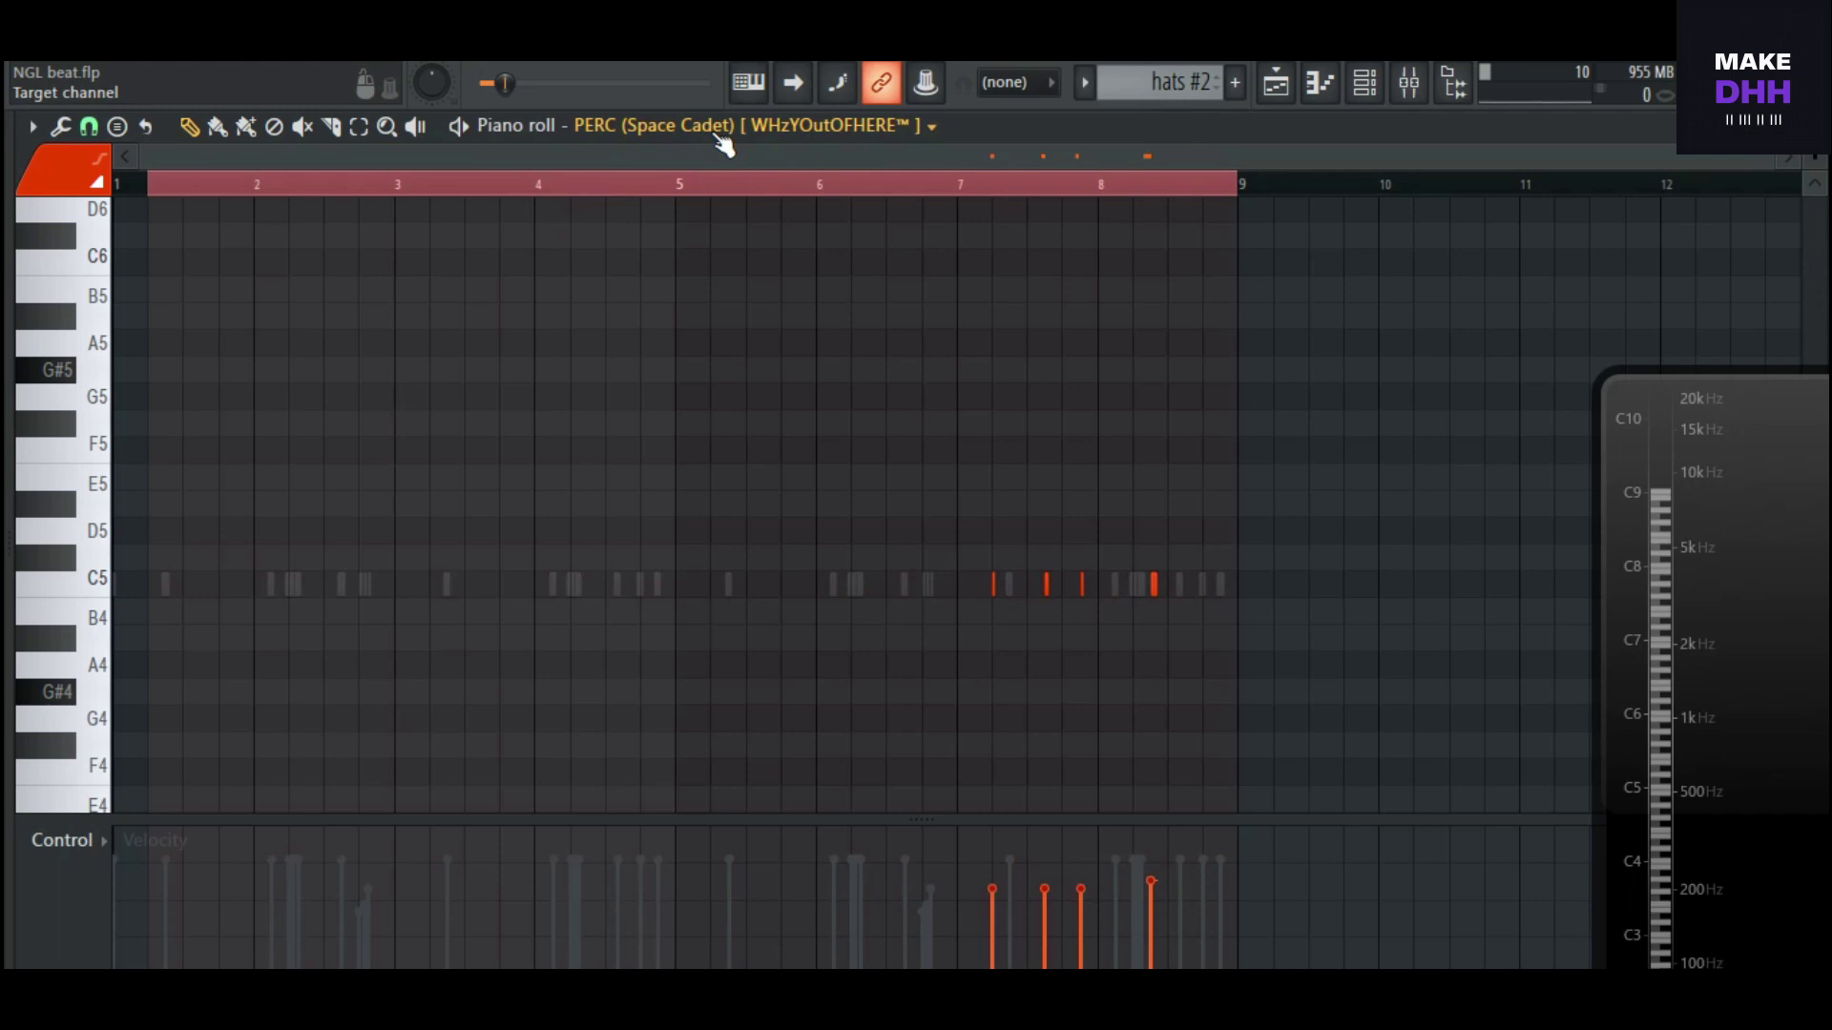
scroll(784, 129, "up", 1)
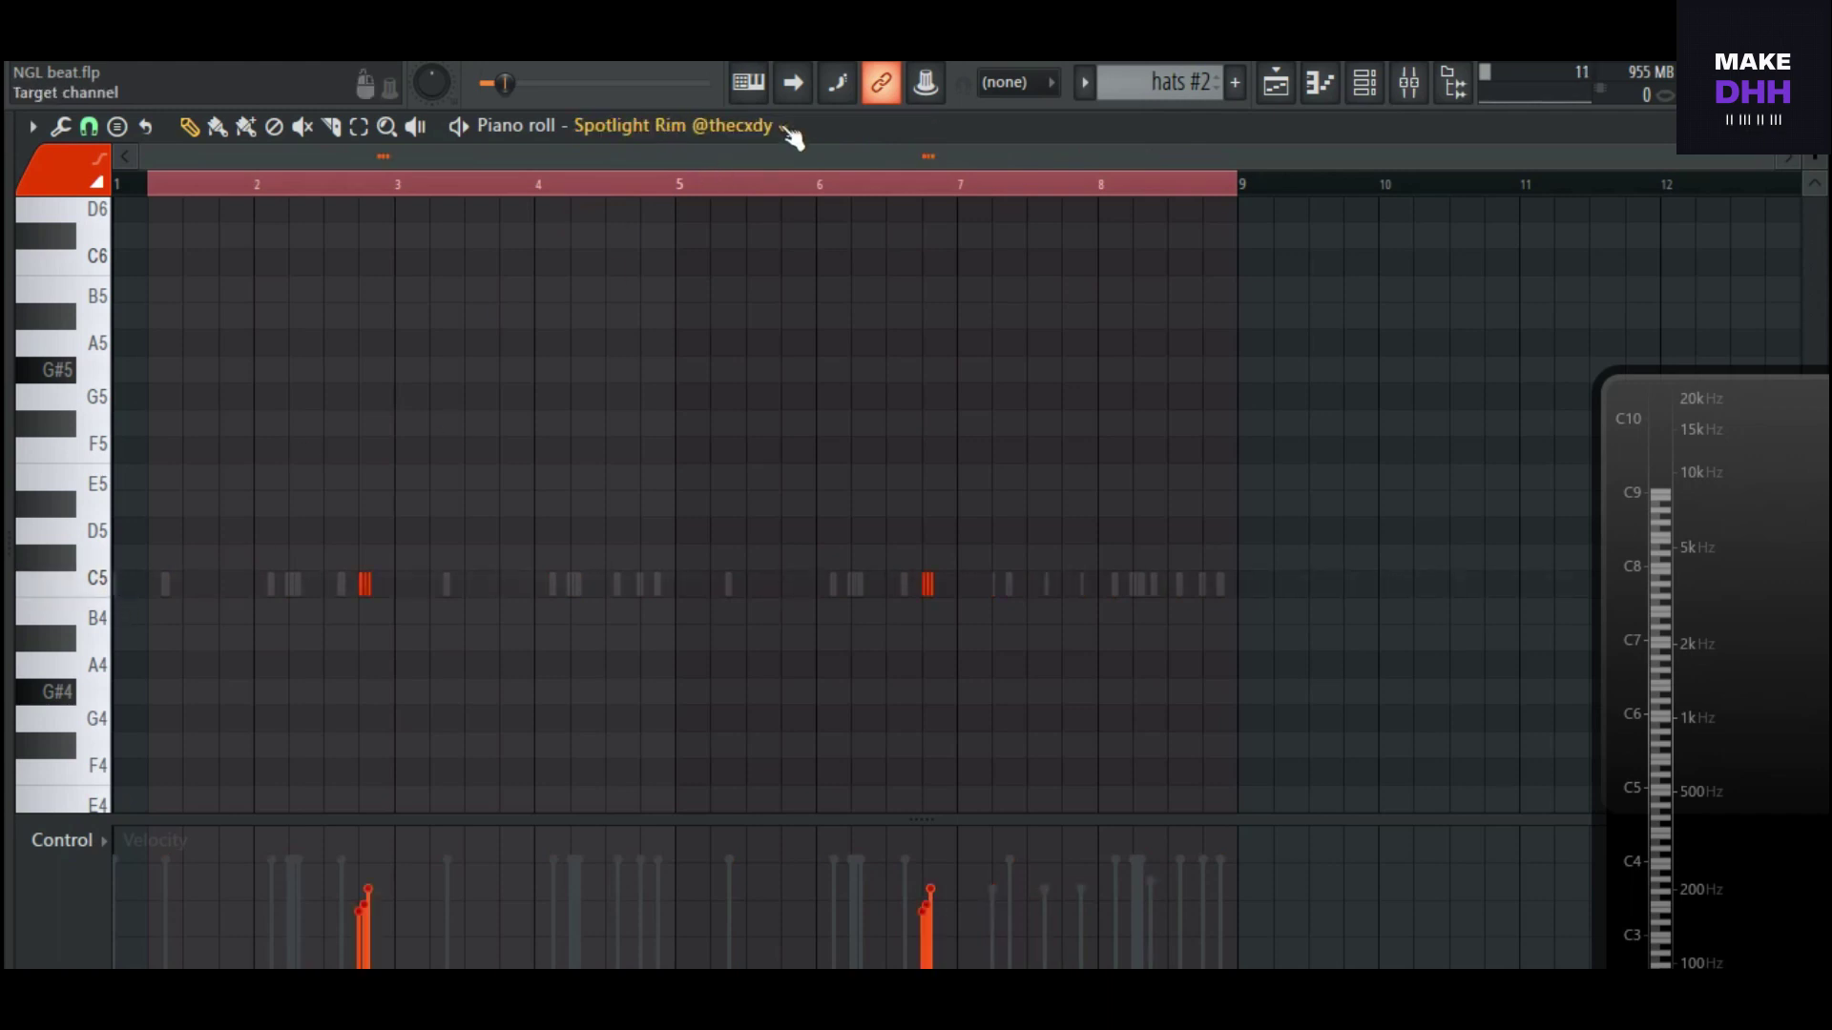
left_click(1269, 97)
key("space")
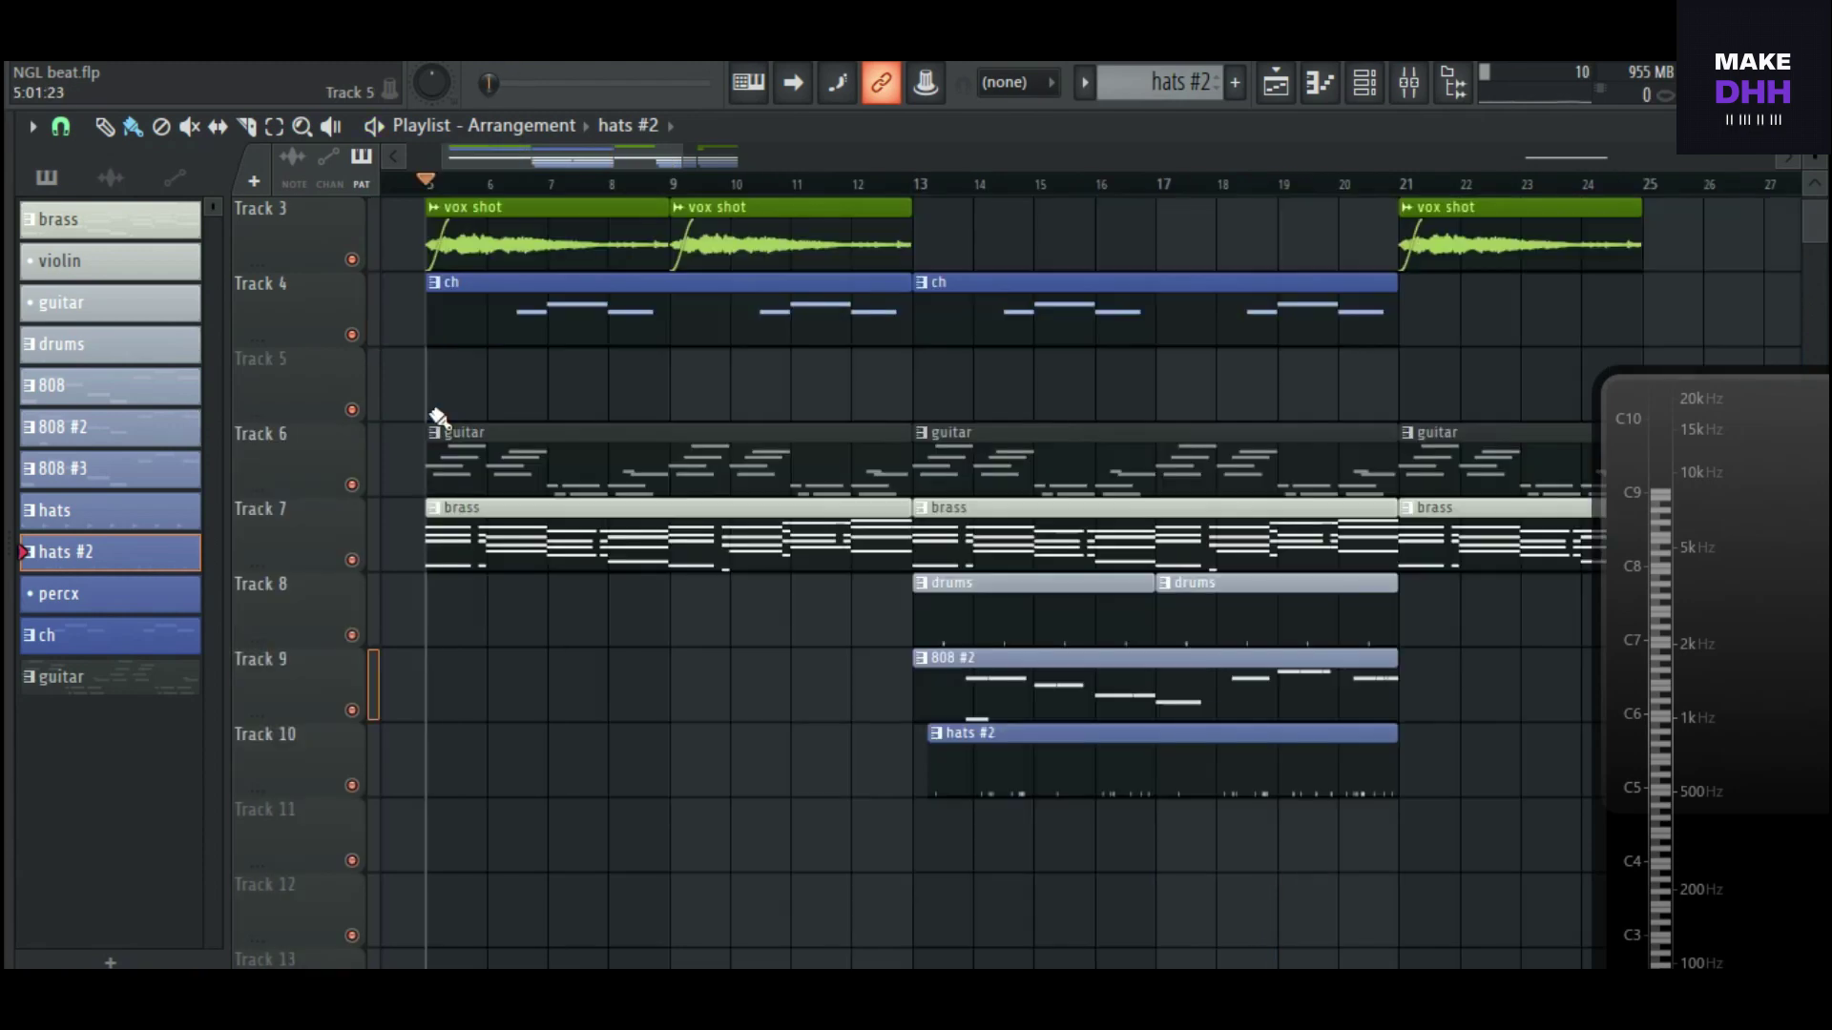
Step: Play the arrangement from the vox shot section at bar 5 and from the drum entry at bar 13
scroll(438, 417, "up", 5)
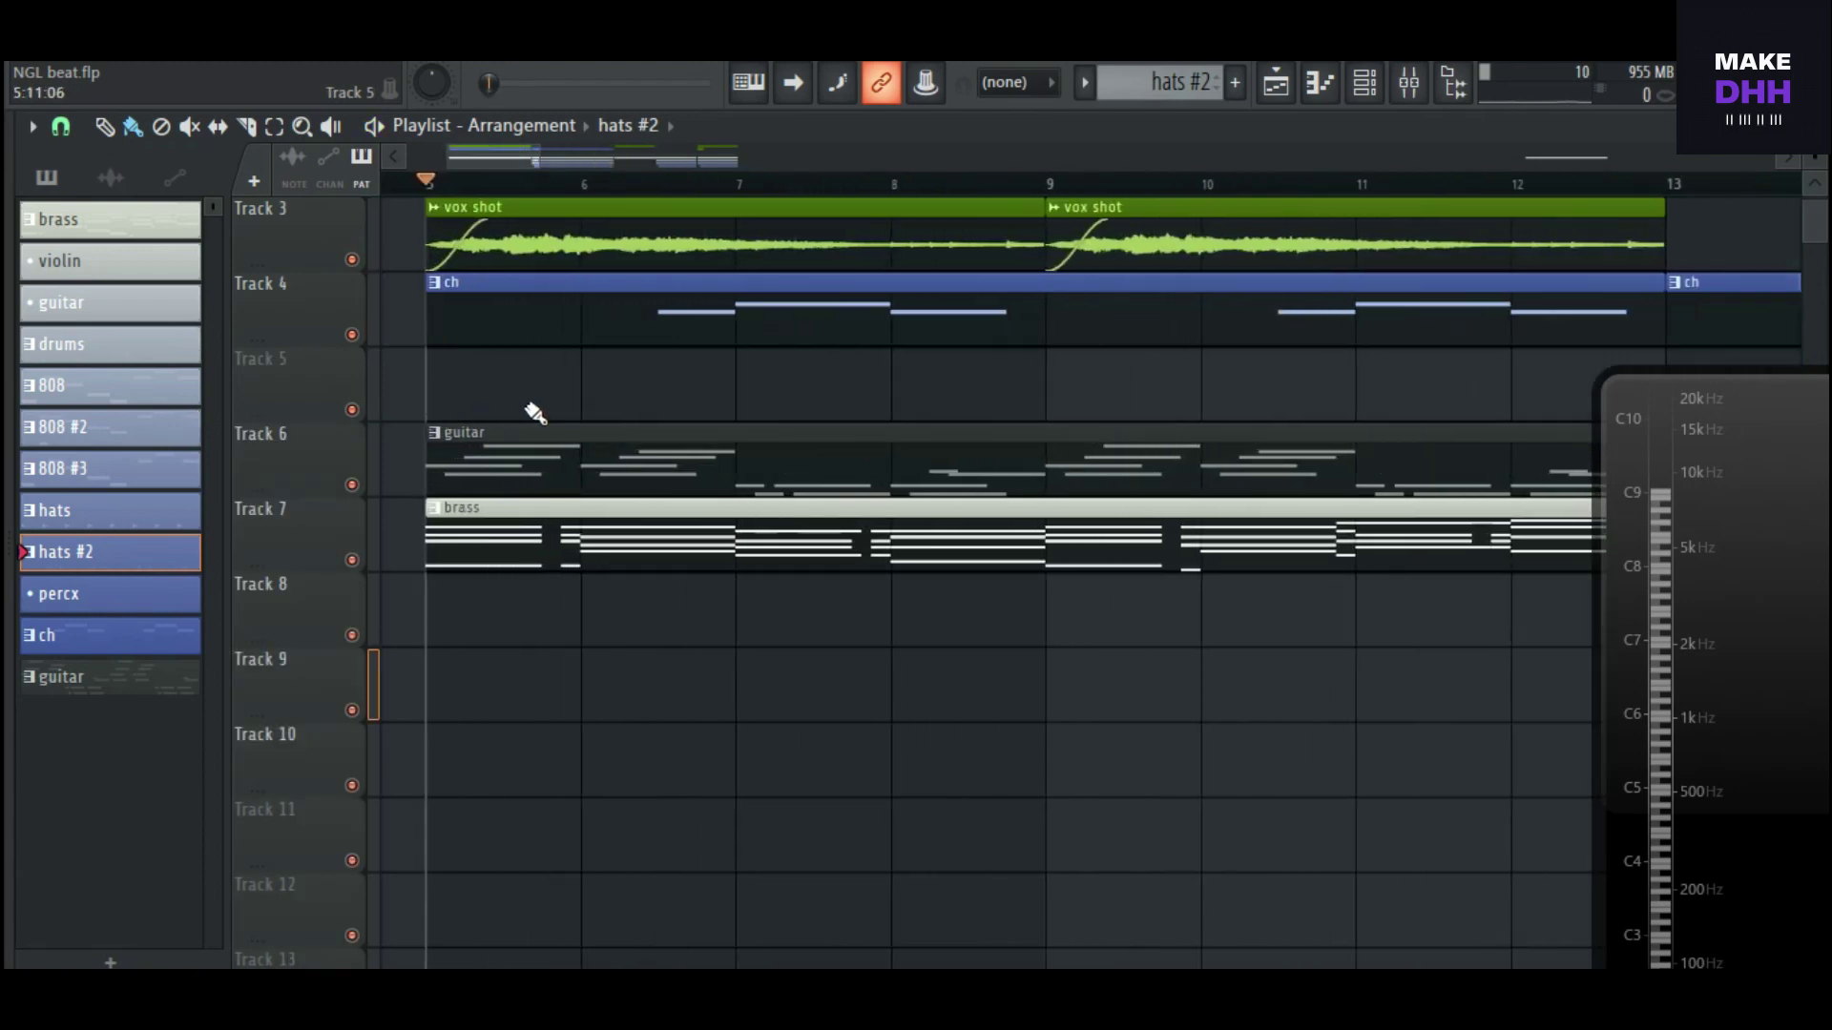
key("space")
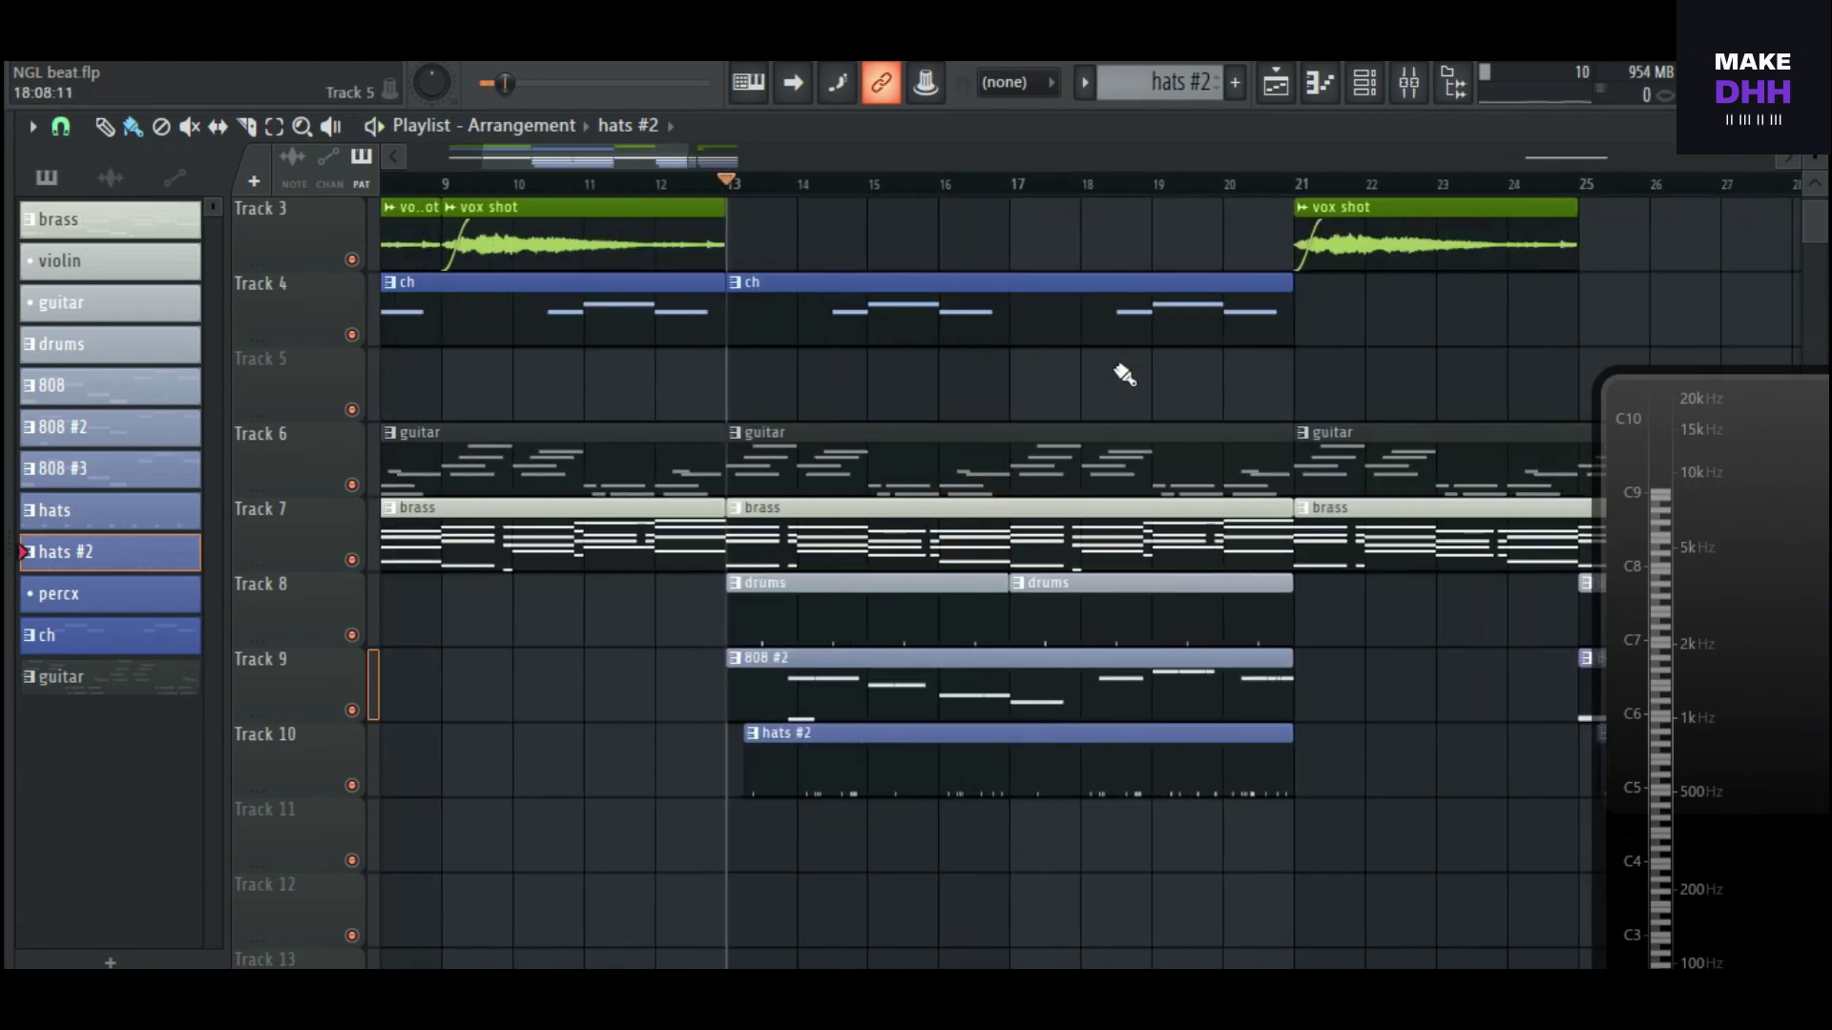
key("space")
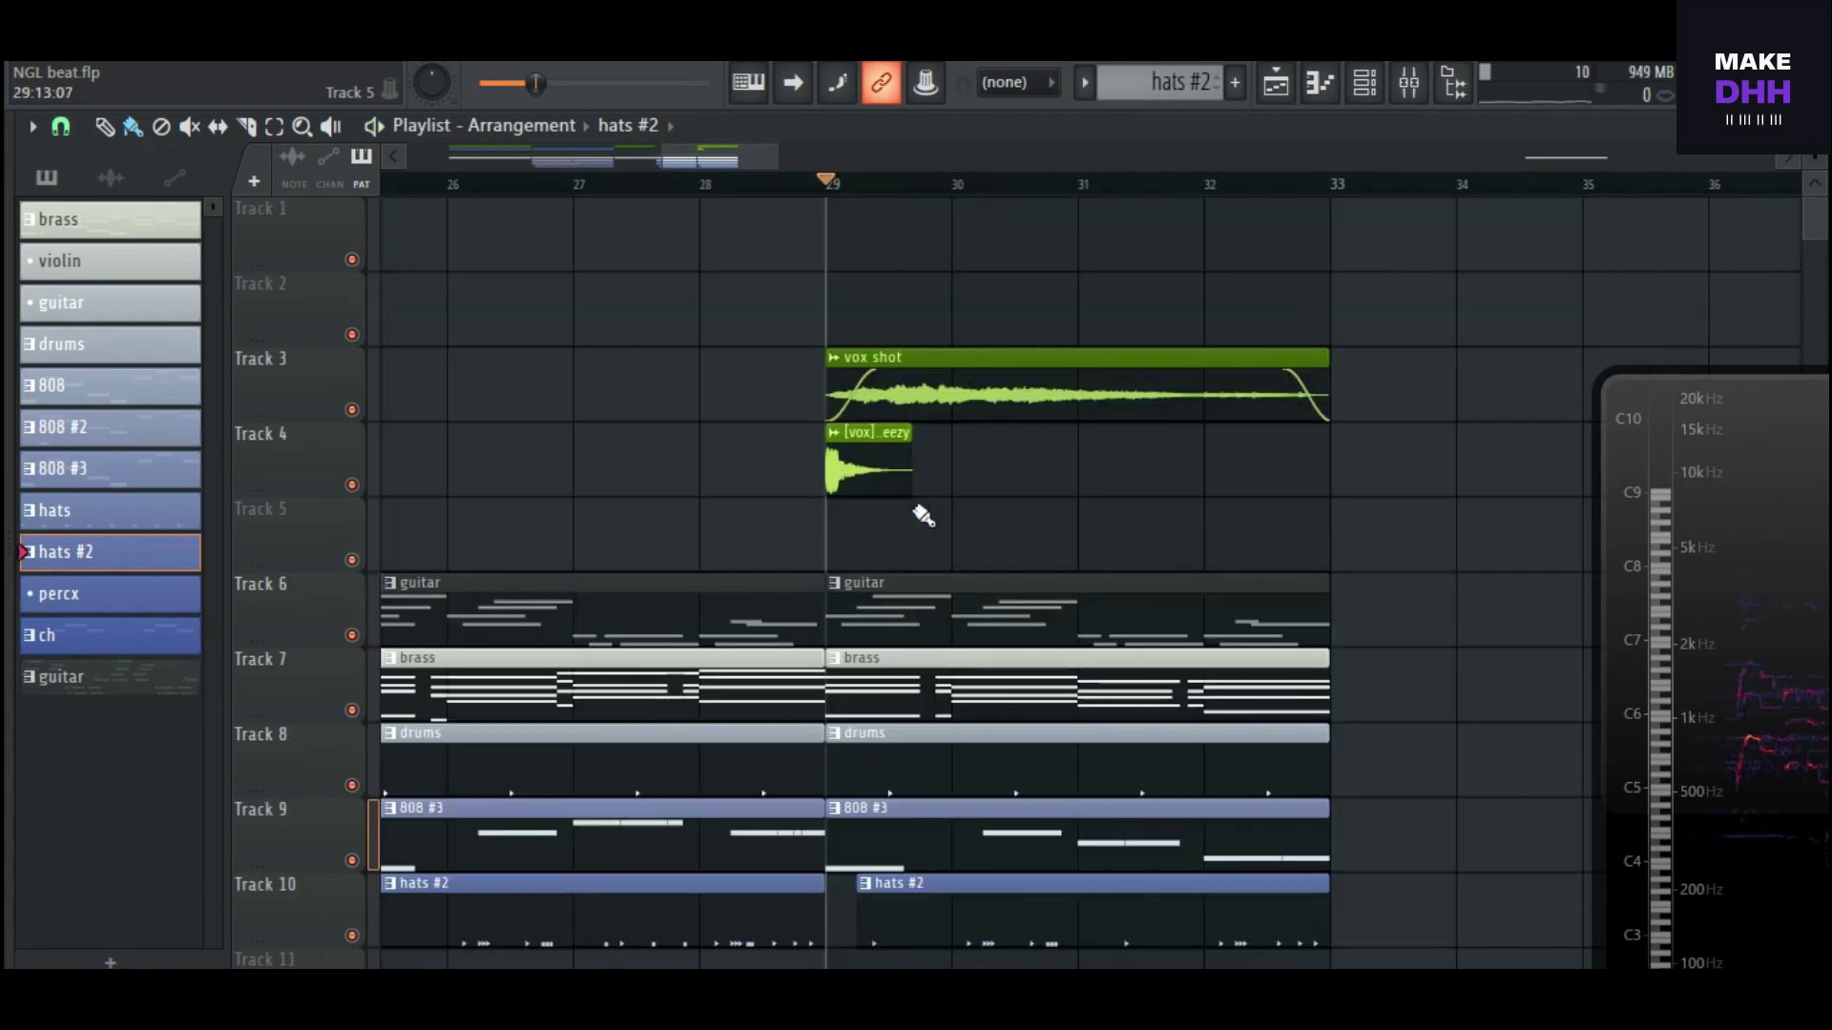
Step: Open the sample settings of the [vox] wheezy clip at bar 29, examine them, and return to the playlist
double_click(888, 471)
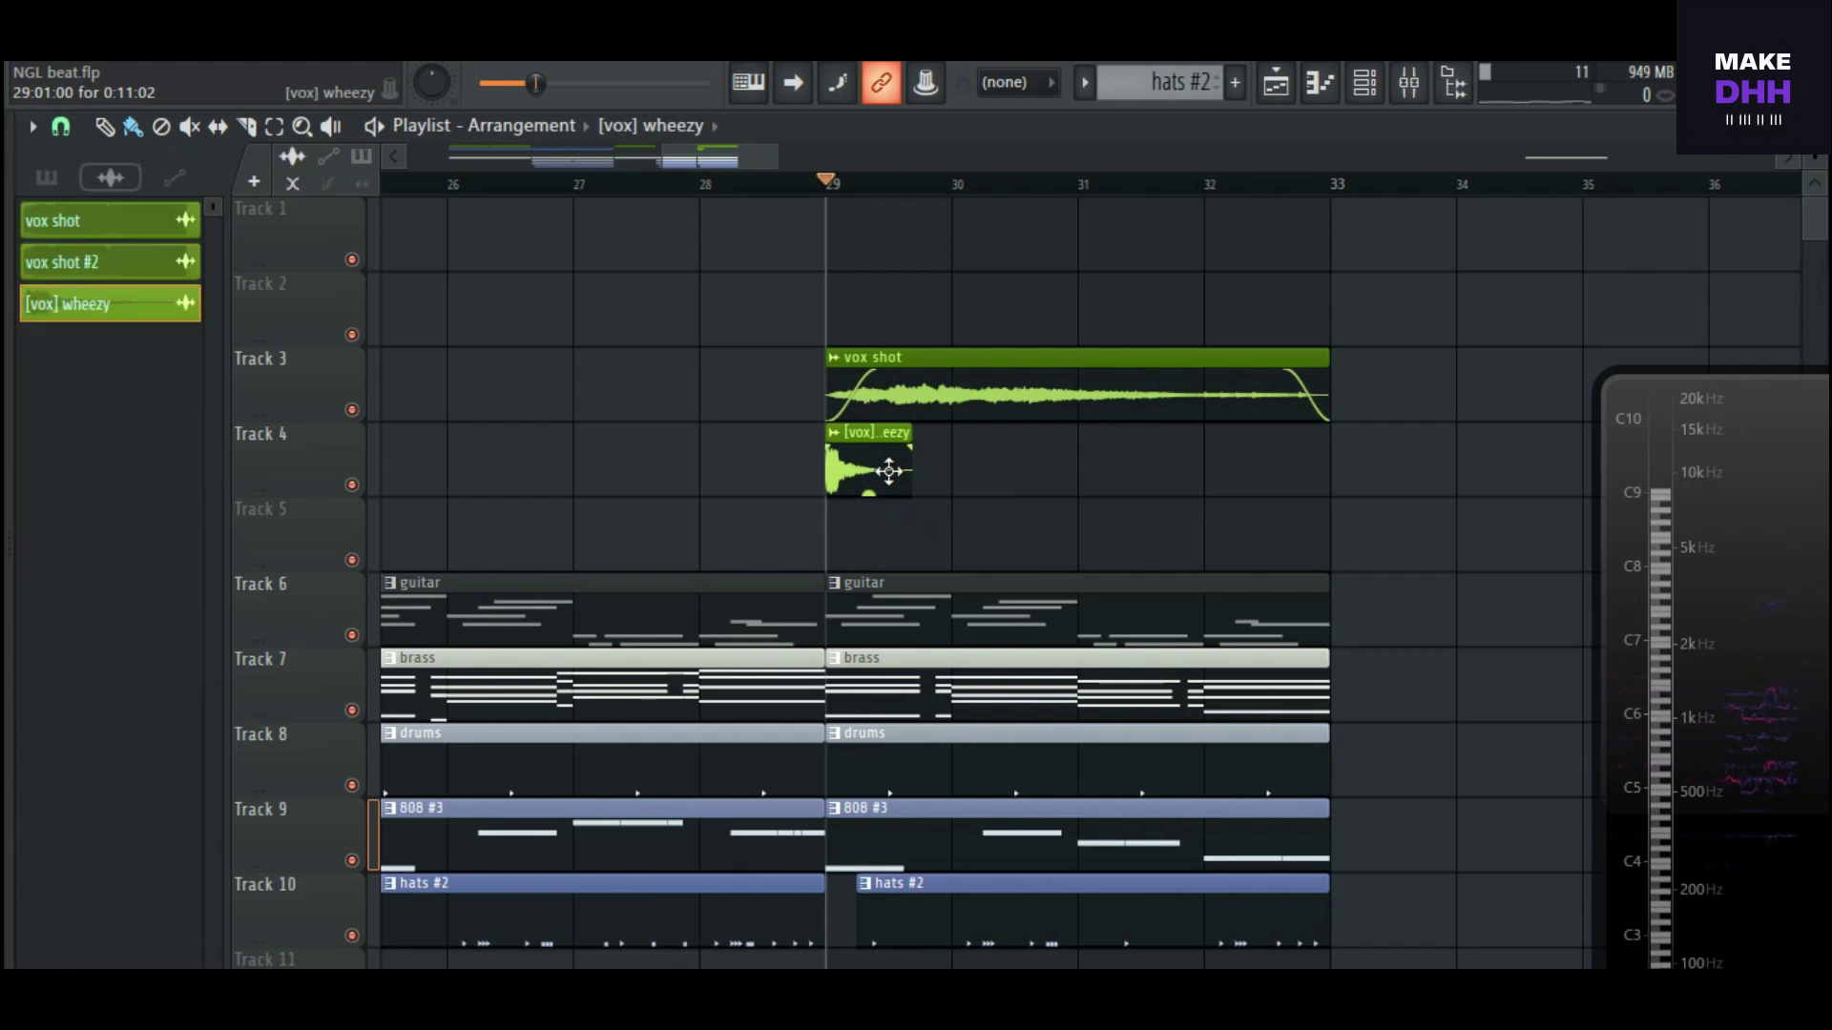
left_click_drag(719, 291, 1295, 242)
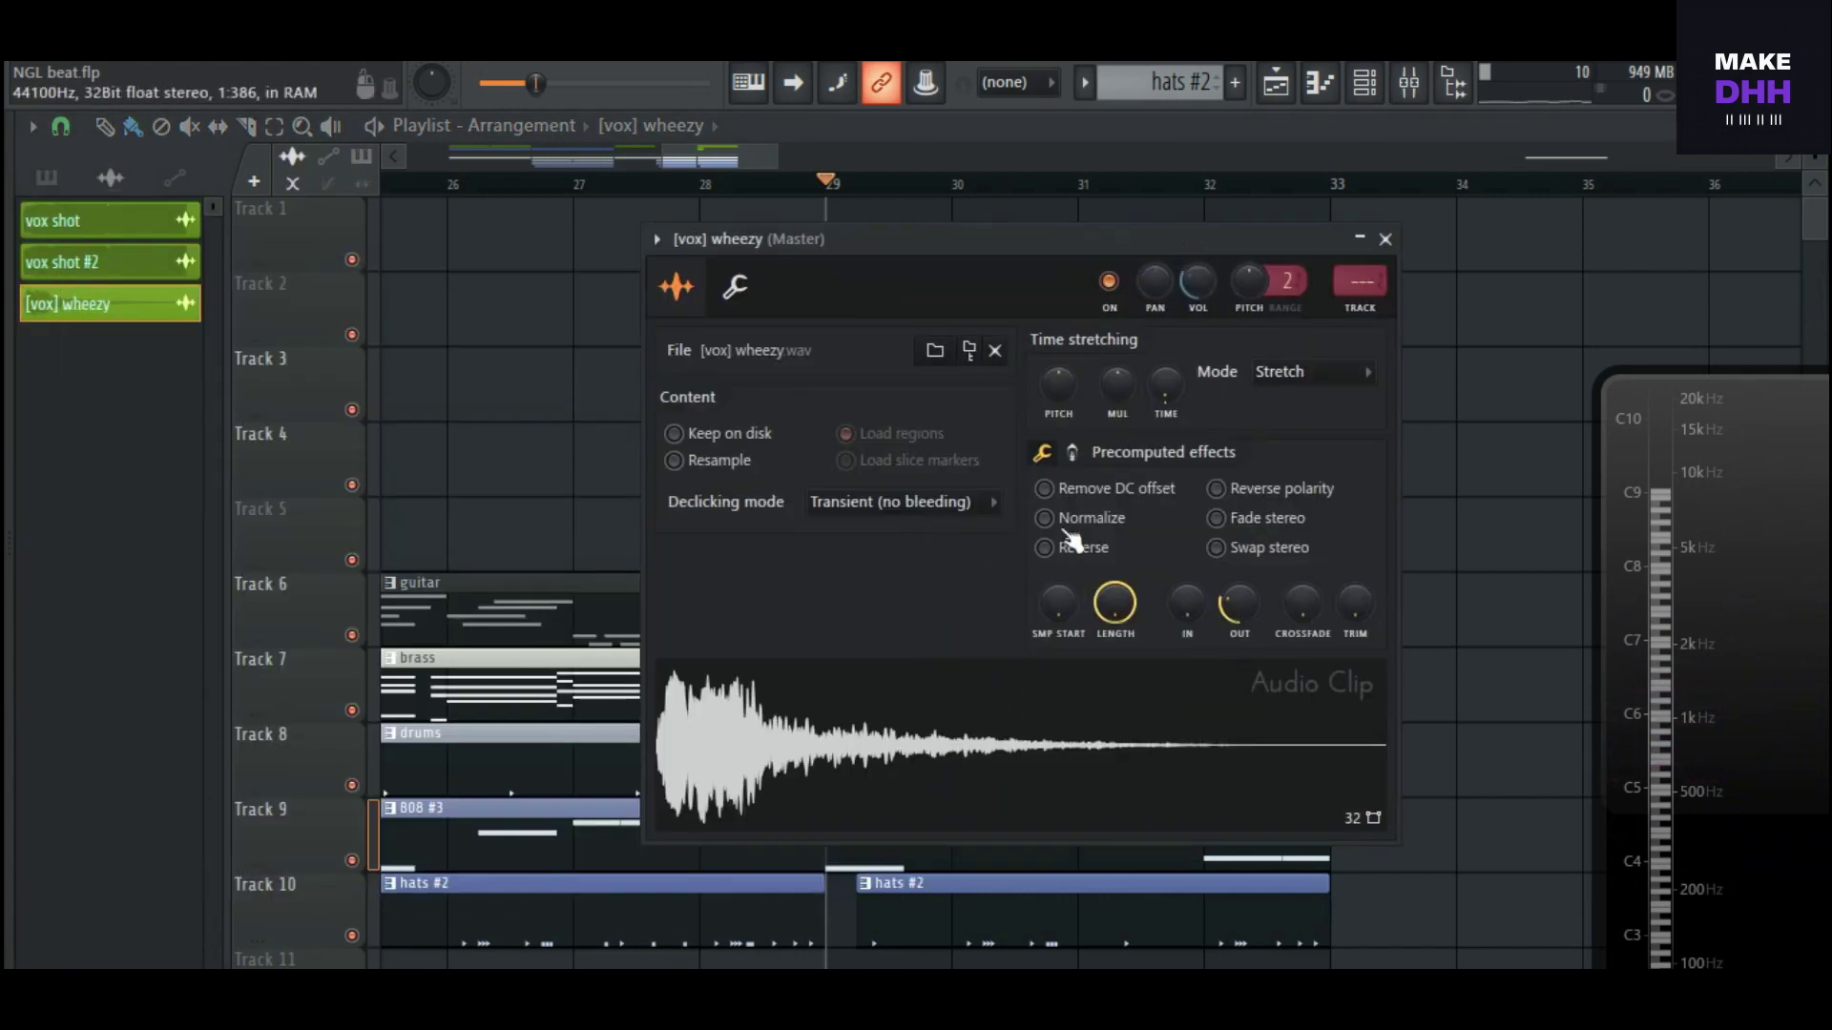
left_click(1284, 133)
Step: Set the playback position to bar 28 and play the transition into the vox shot and [vox] wheezy clips
left_click(712, 188)
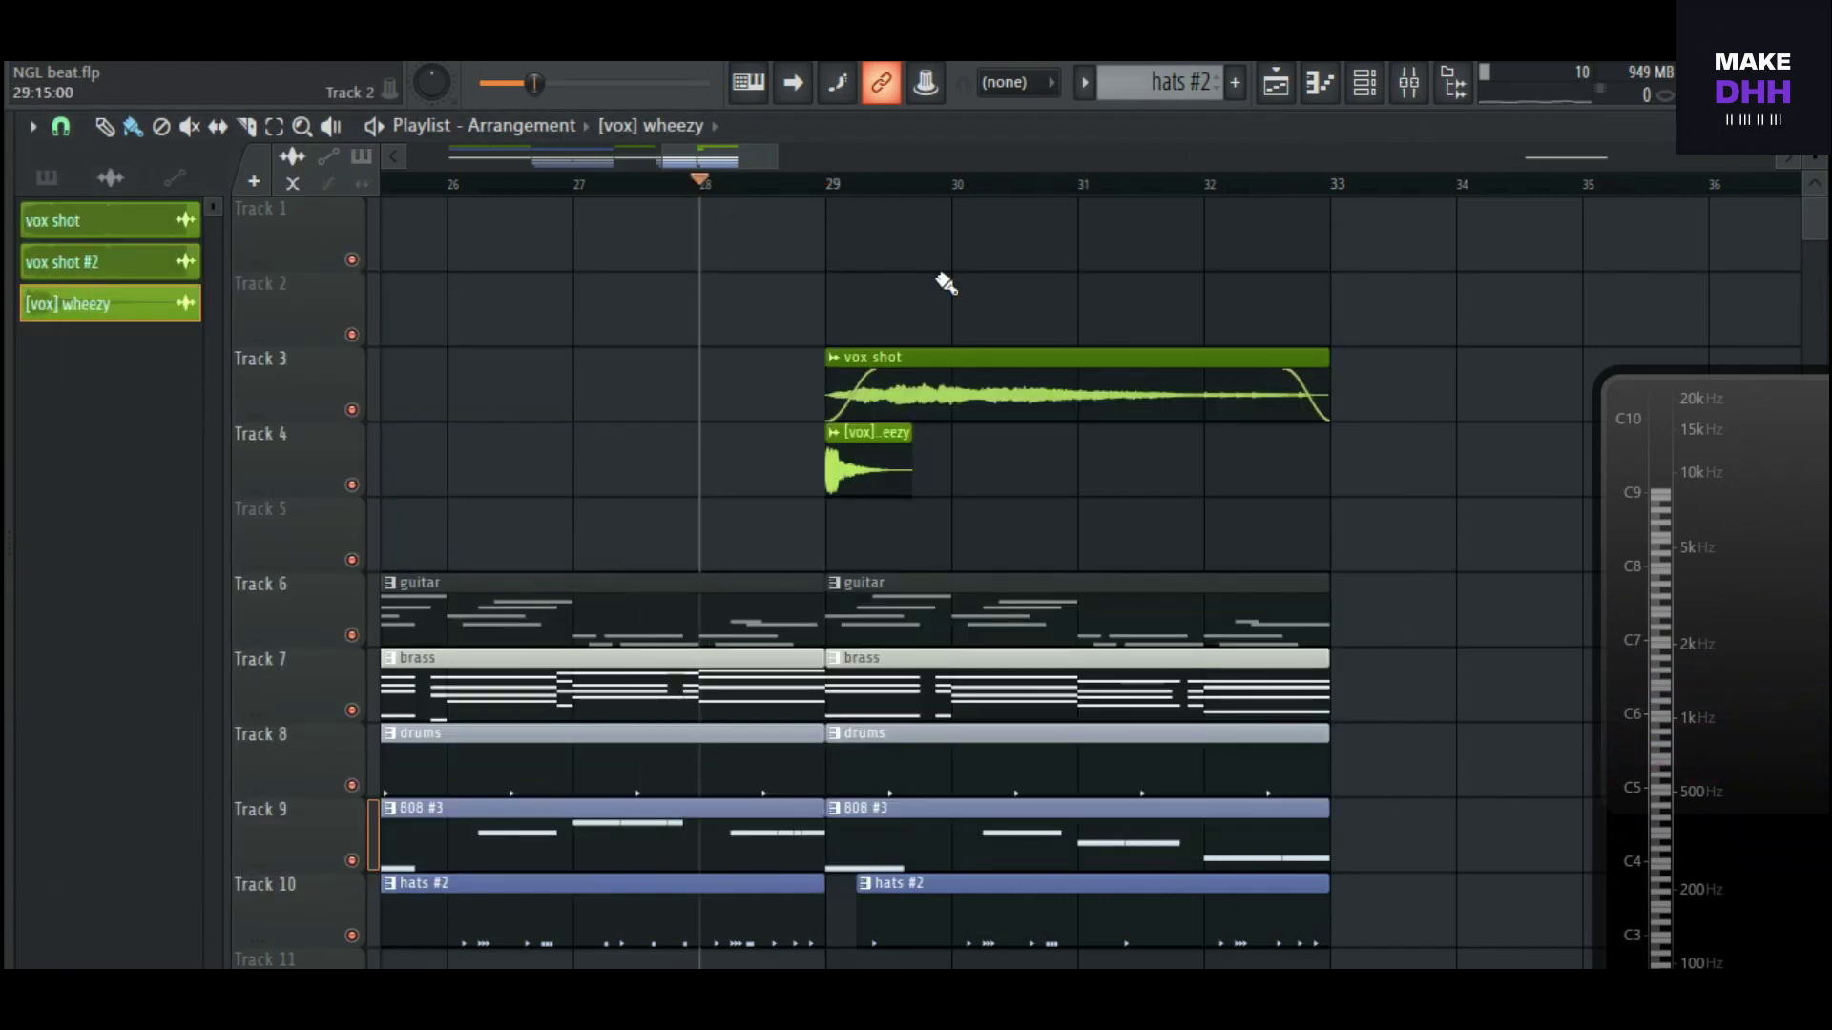
key("space")
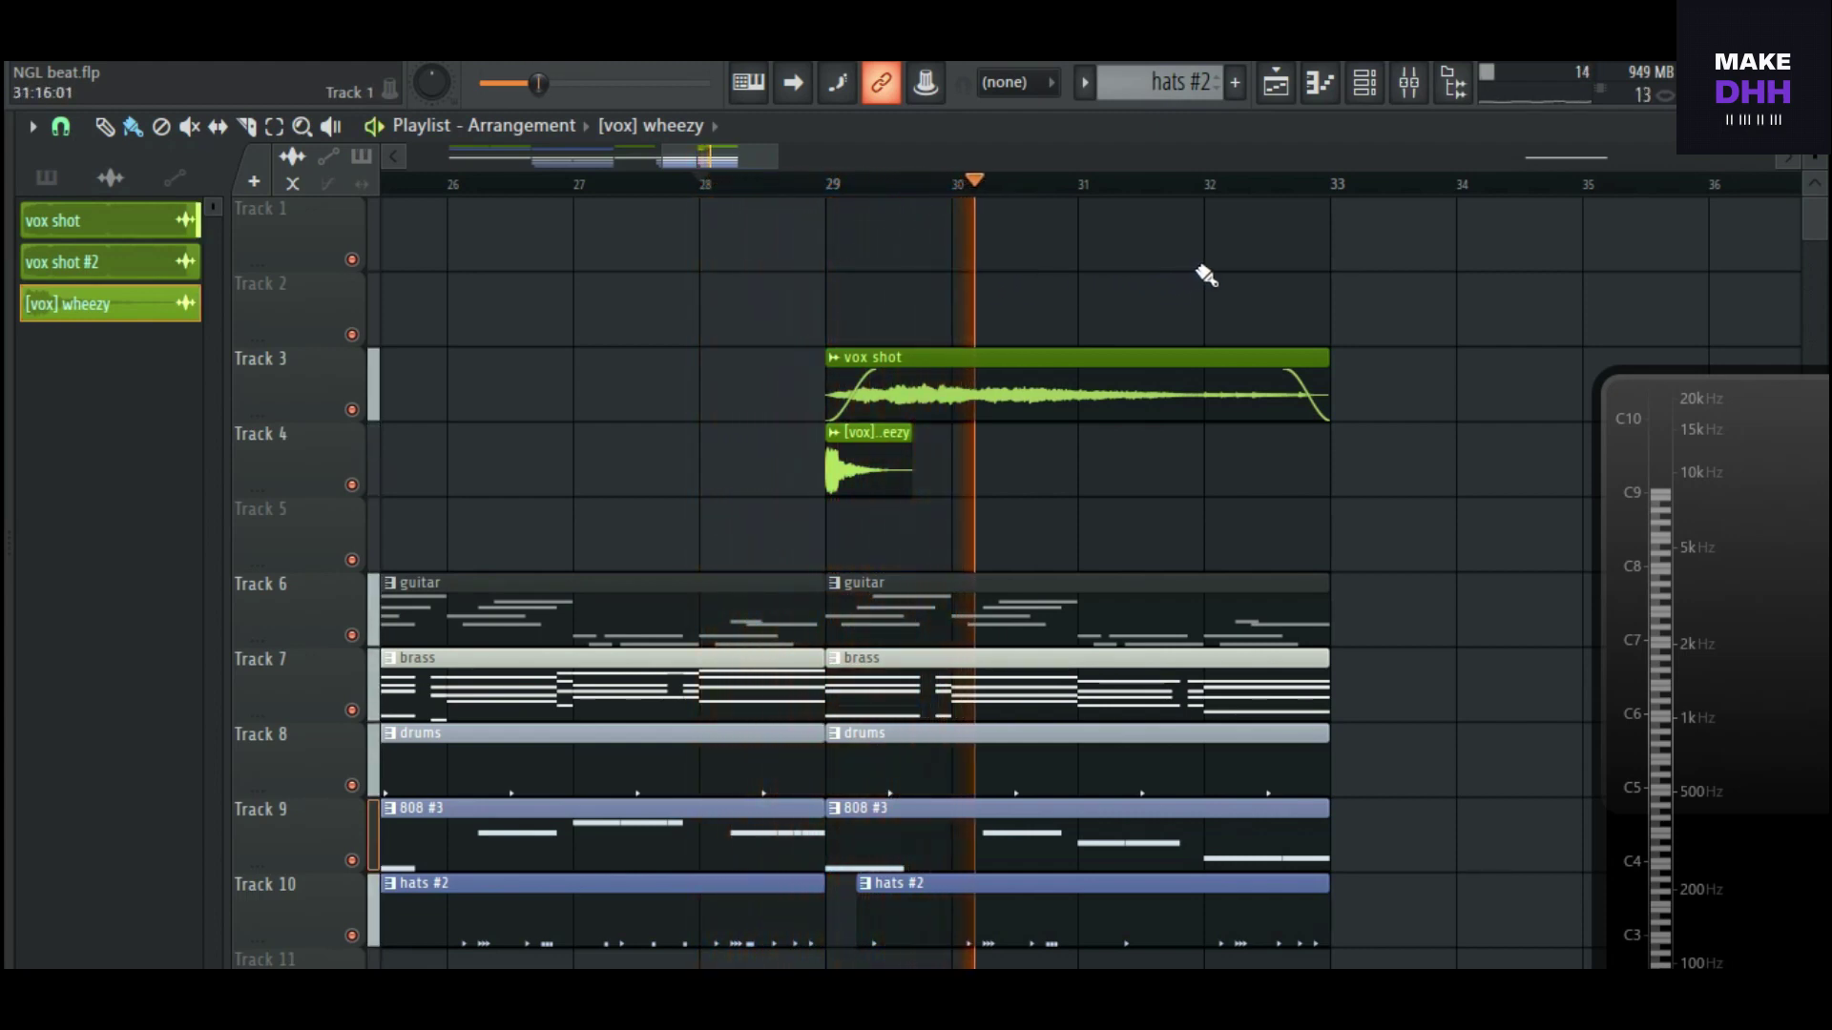
scroll(1204, 275, "down", 1)
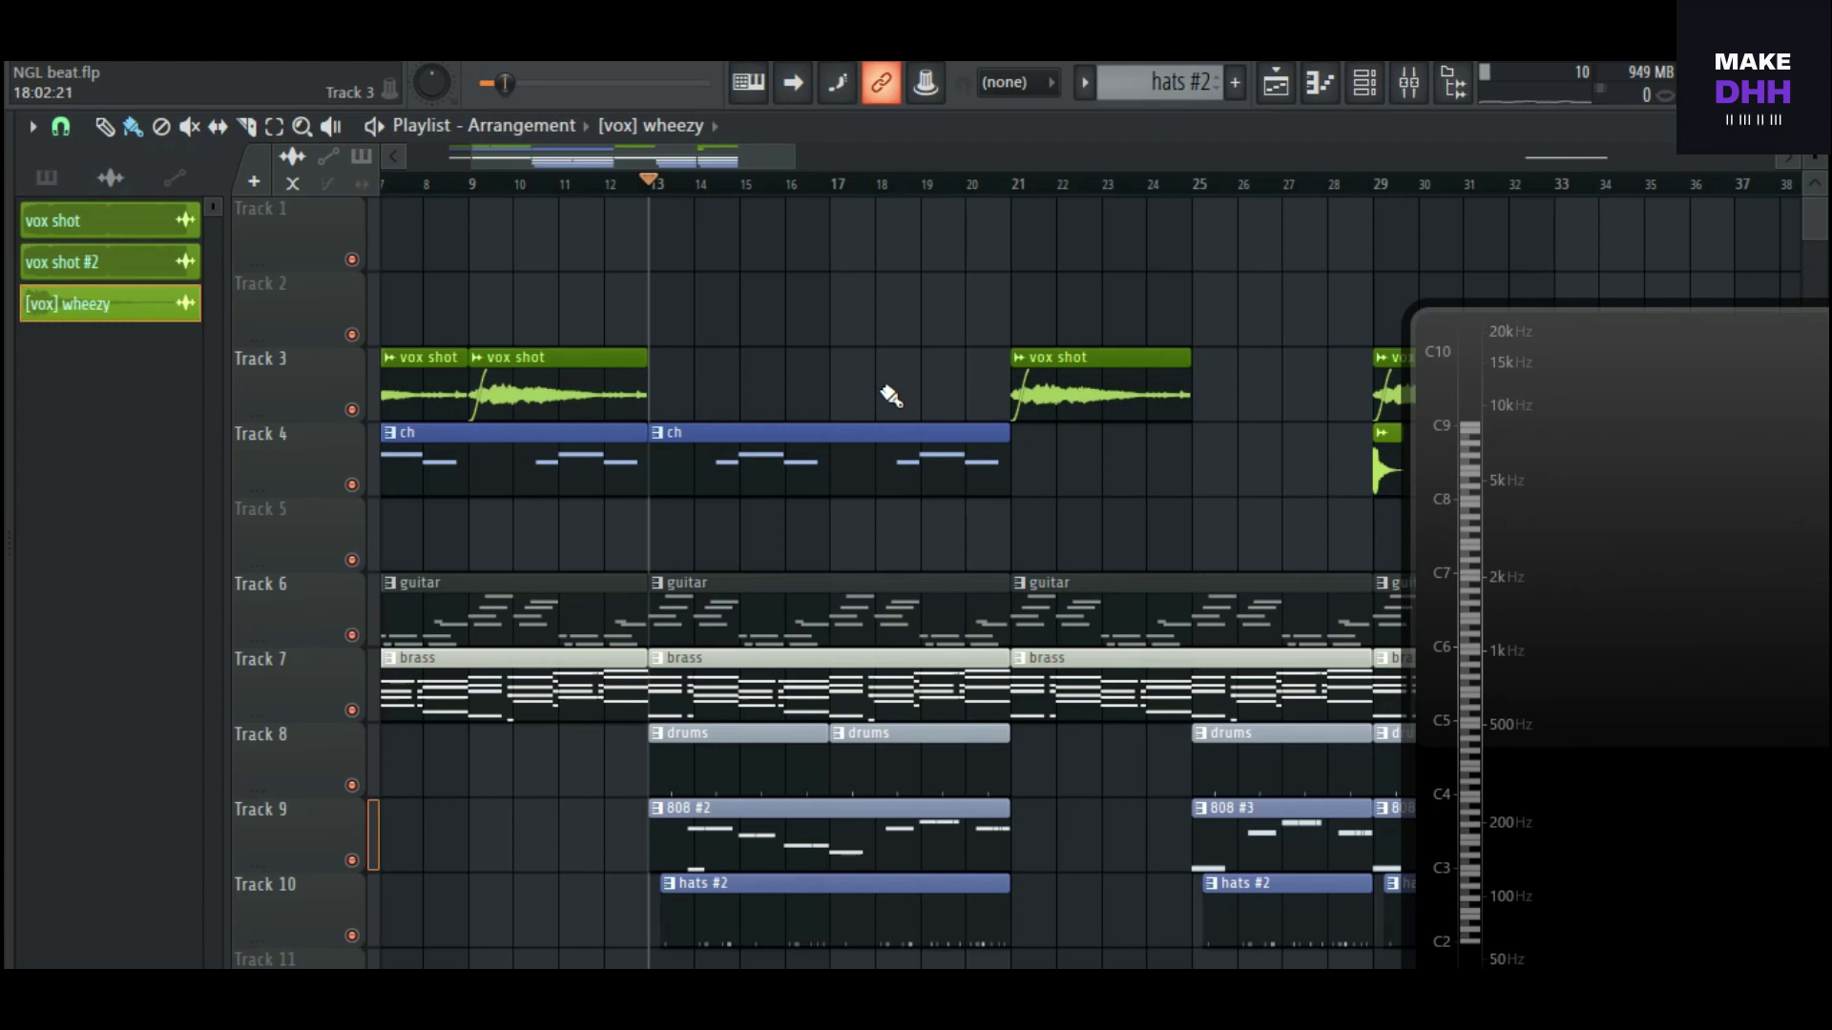
scroll(891, 395, "down", 2)
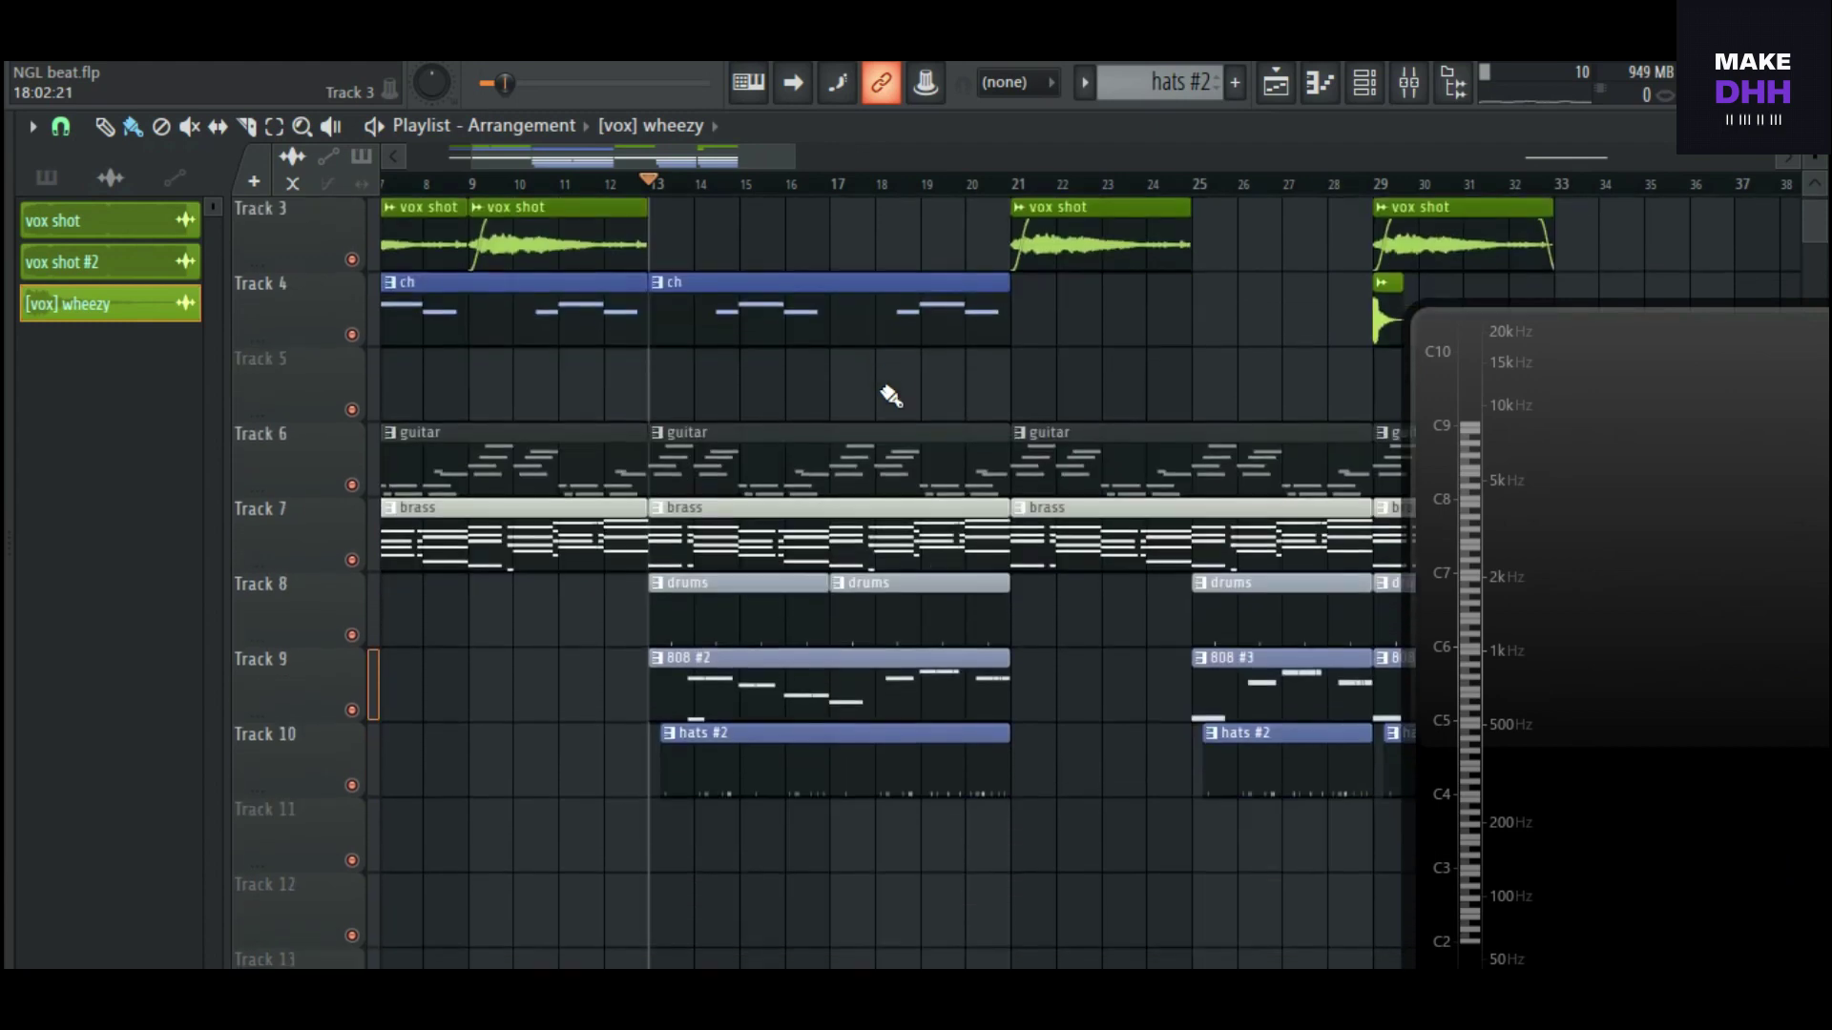